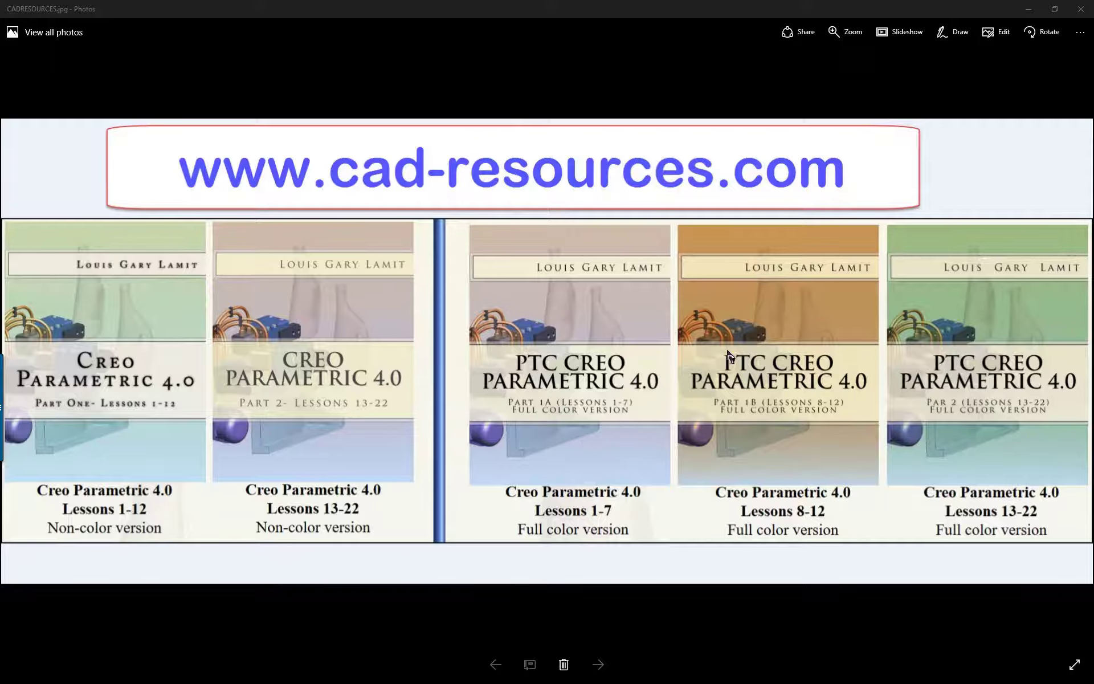
- Close the CAD resources image and bring Creo and the Clamp Swivel PDF to the front
left_click(1081, 9)
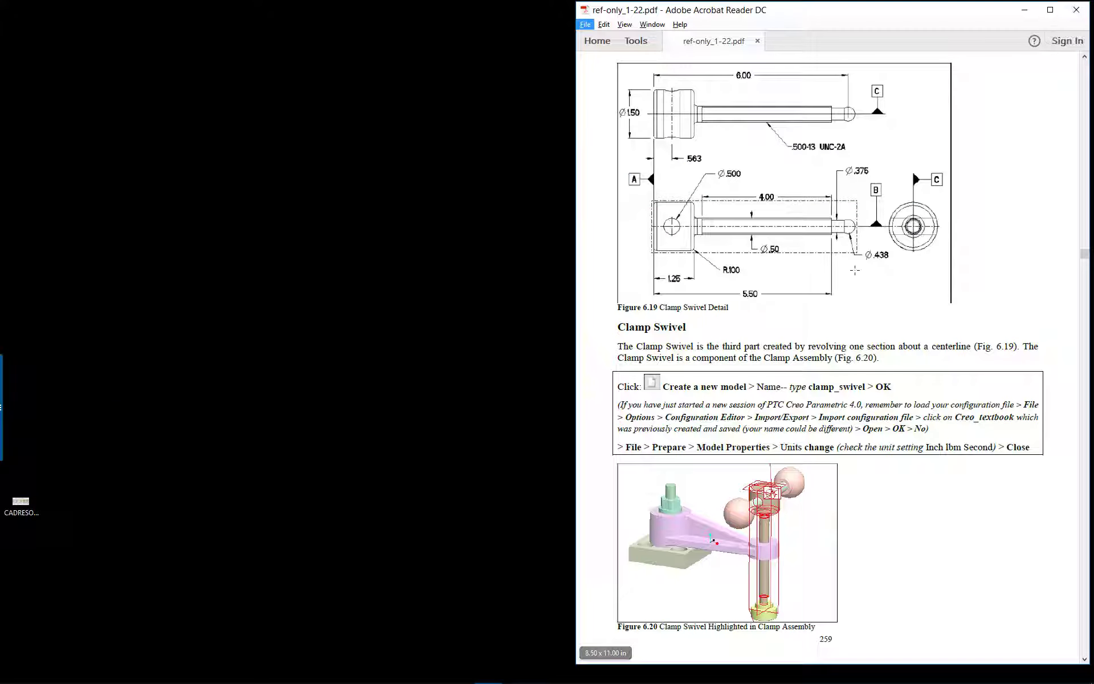
mouse_move(475, 675)
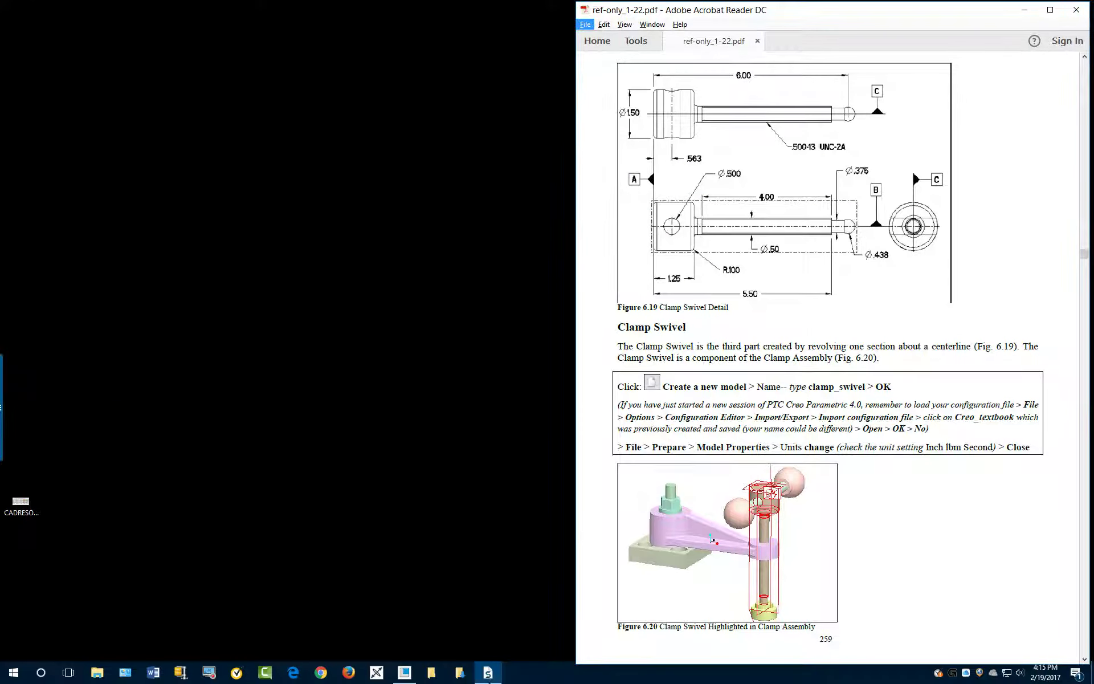
left_click(405, 673)
left_click(580, 549)
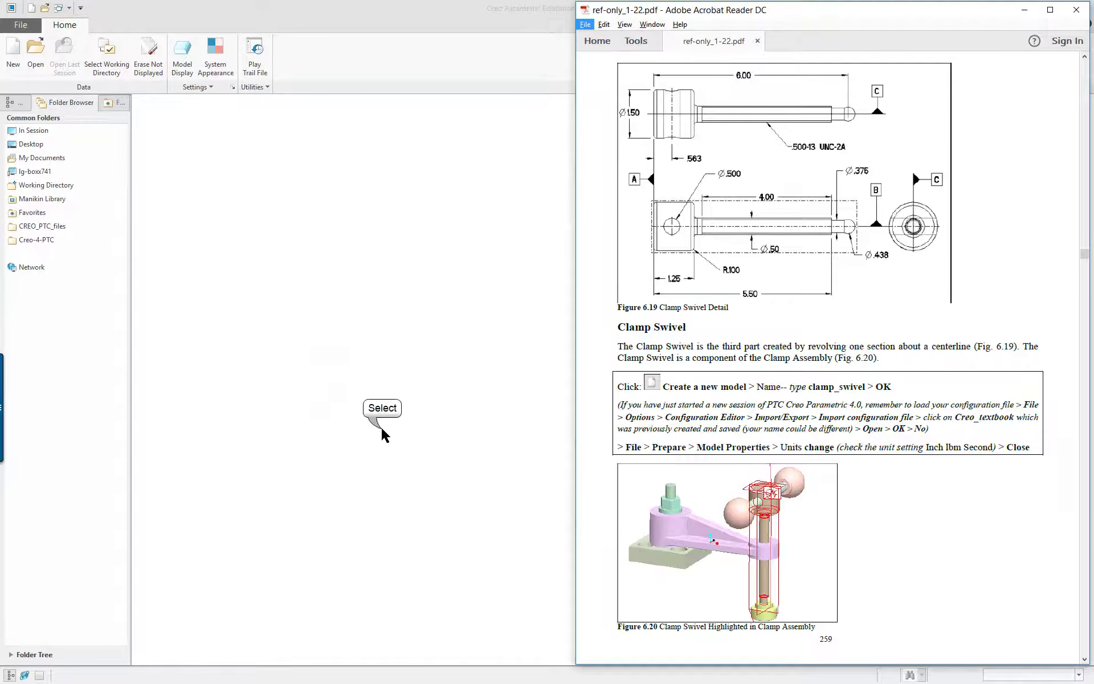
- Import creo_textbook.pro in the Configuration Editor for this session only, without saving it
left_click(399, 438)
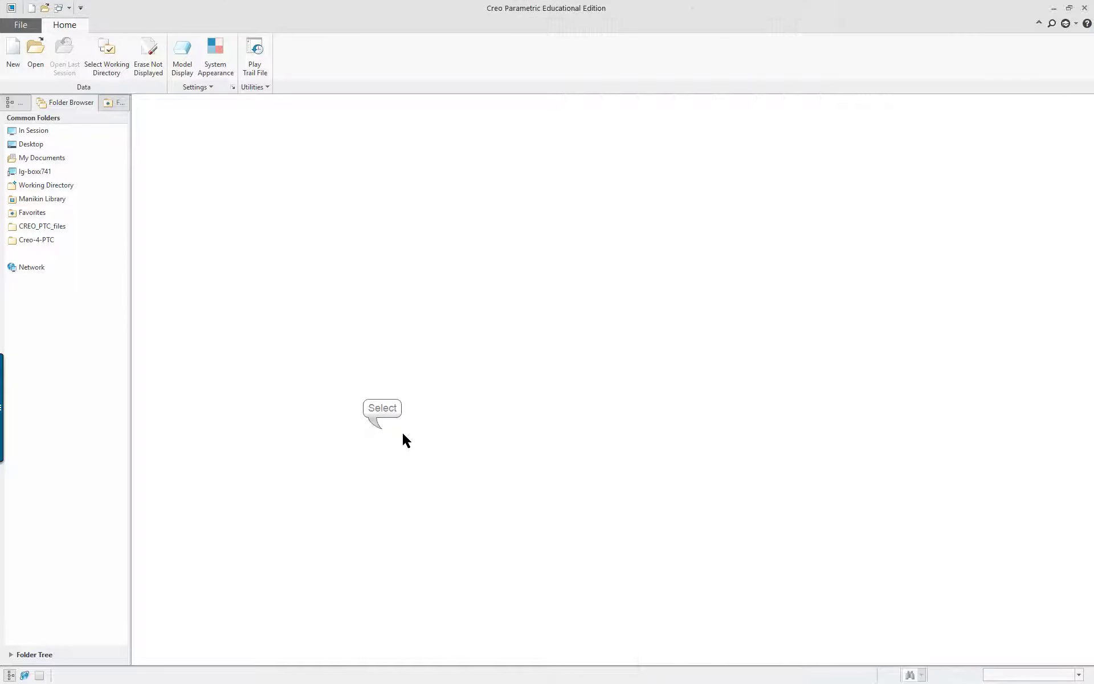
left_click(23, 26)
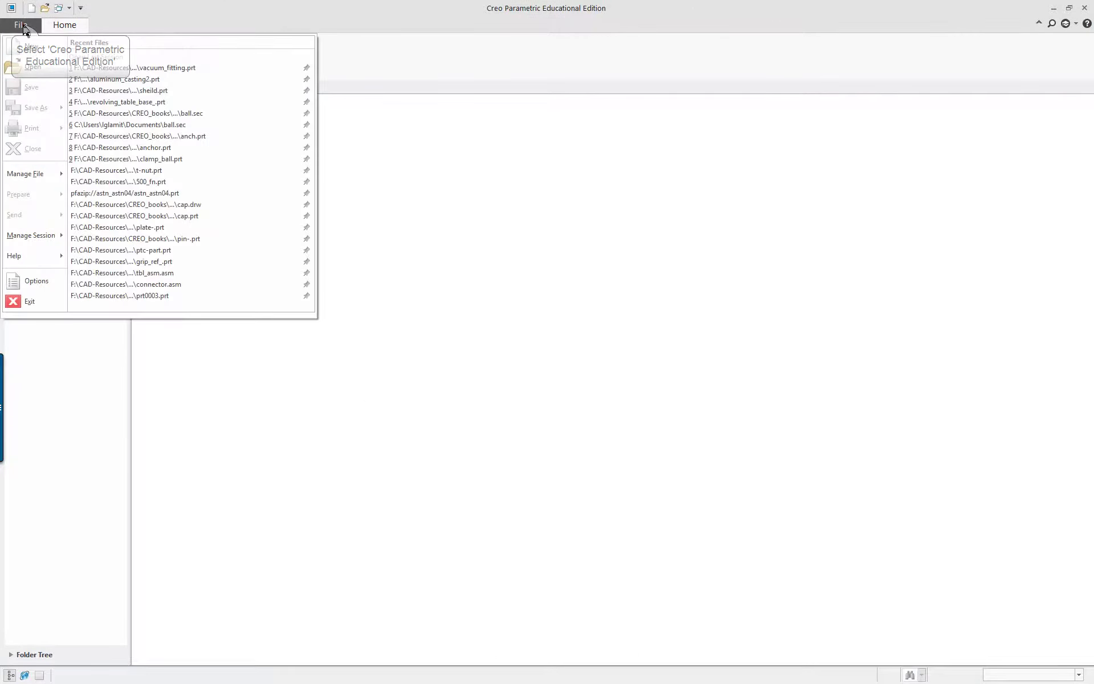
left_click(33, 281)
left_click(330, 411)
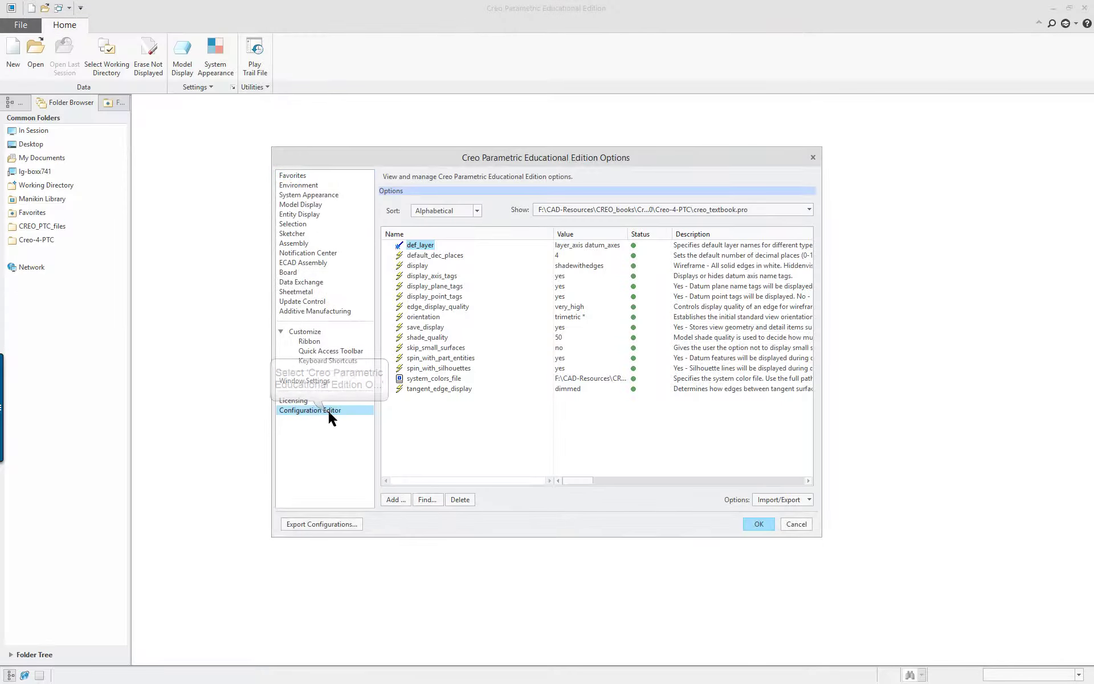
left_click(792, 500)
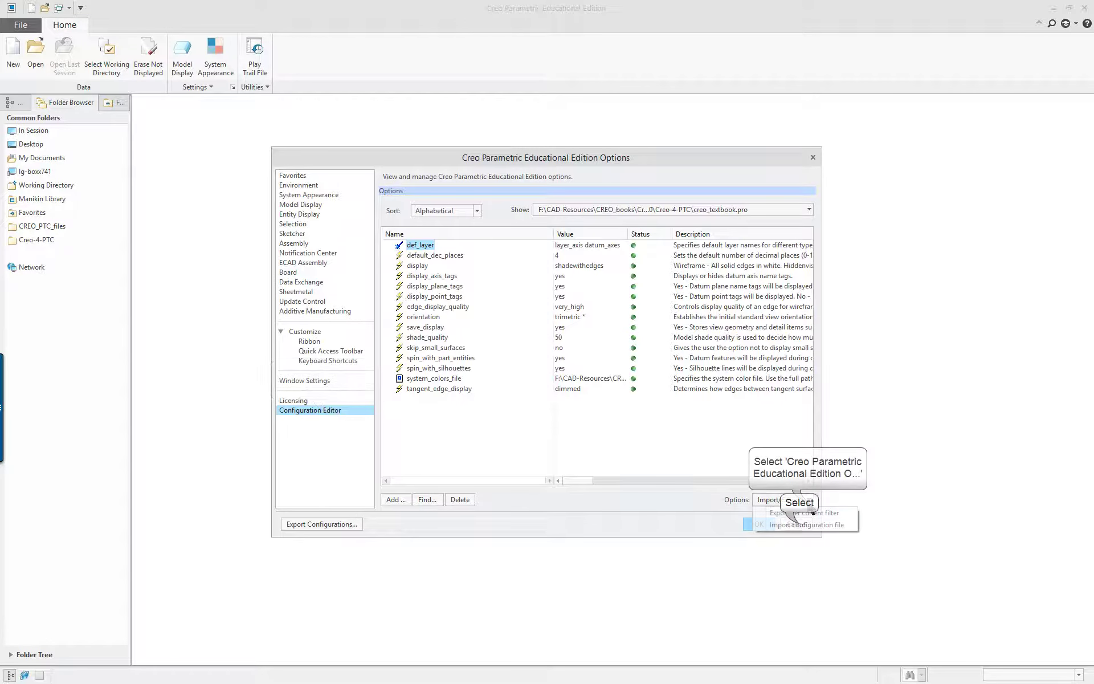
left_click(801, 527)
left_click(457, 323)
double_click(456, 323)
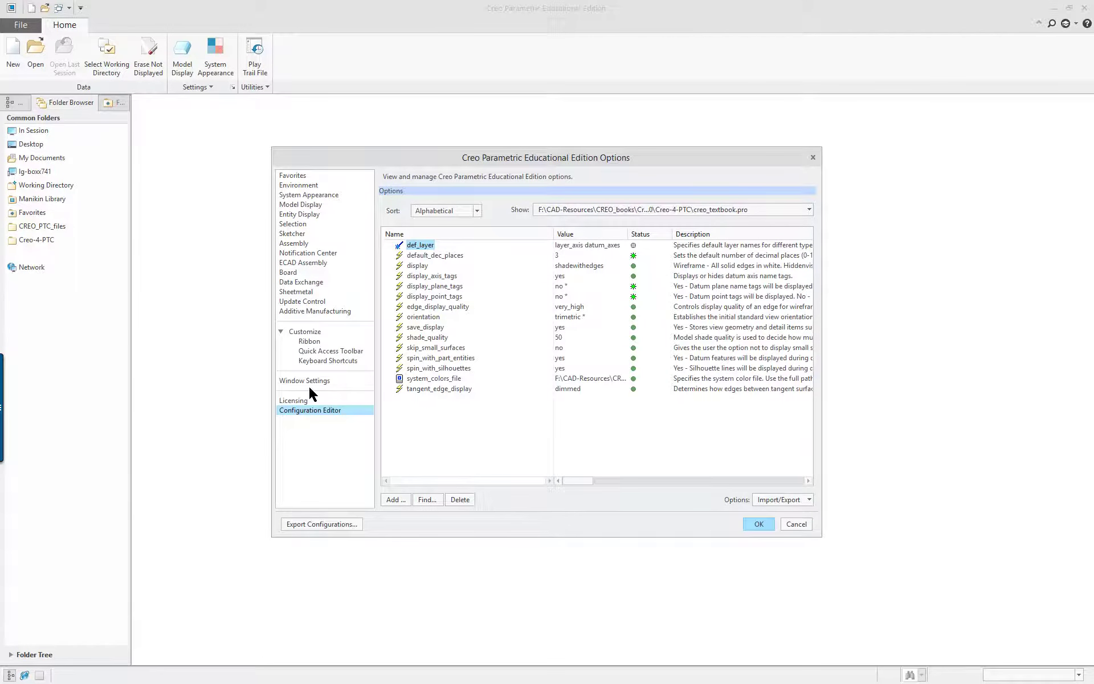
left_click(764, 524)
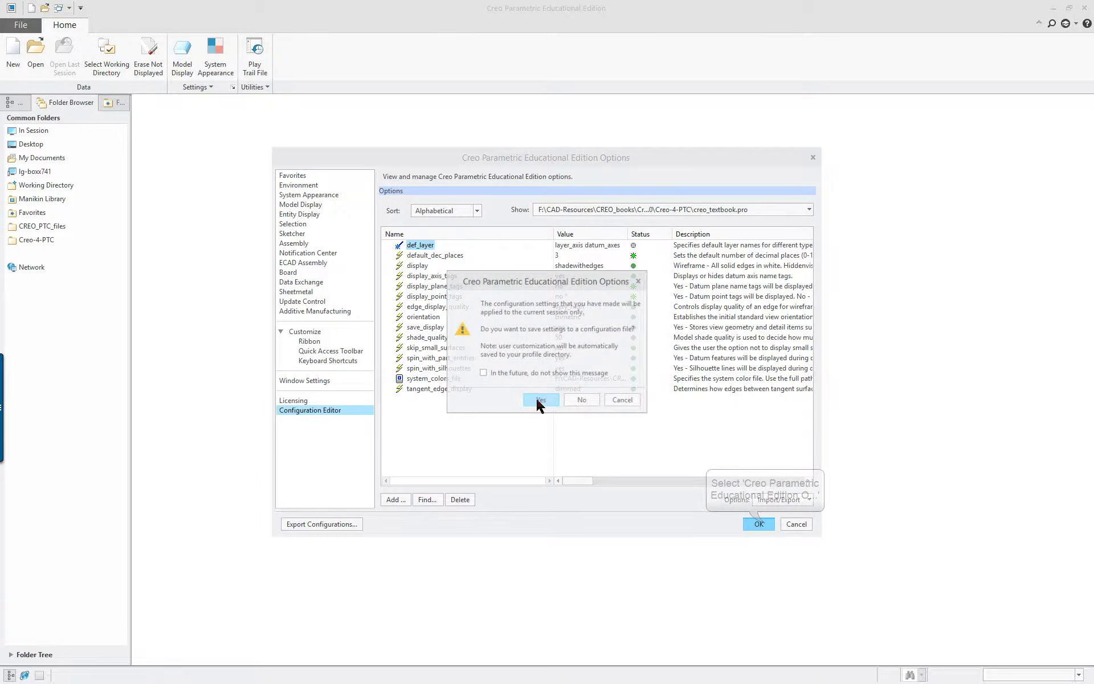
left_click(579, 400)
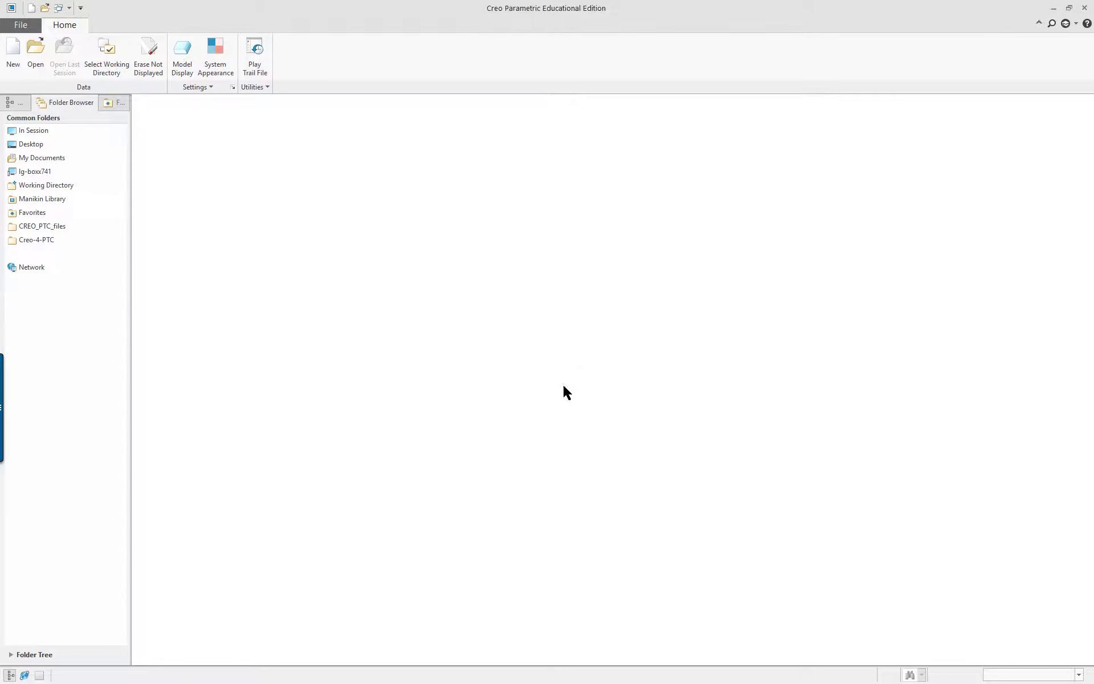
- Create a new part named swi and turn on datum plane tag display
left_click(13, 54)
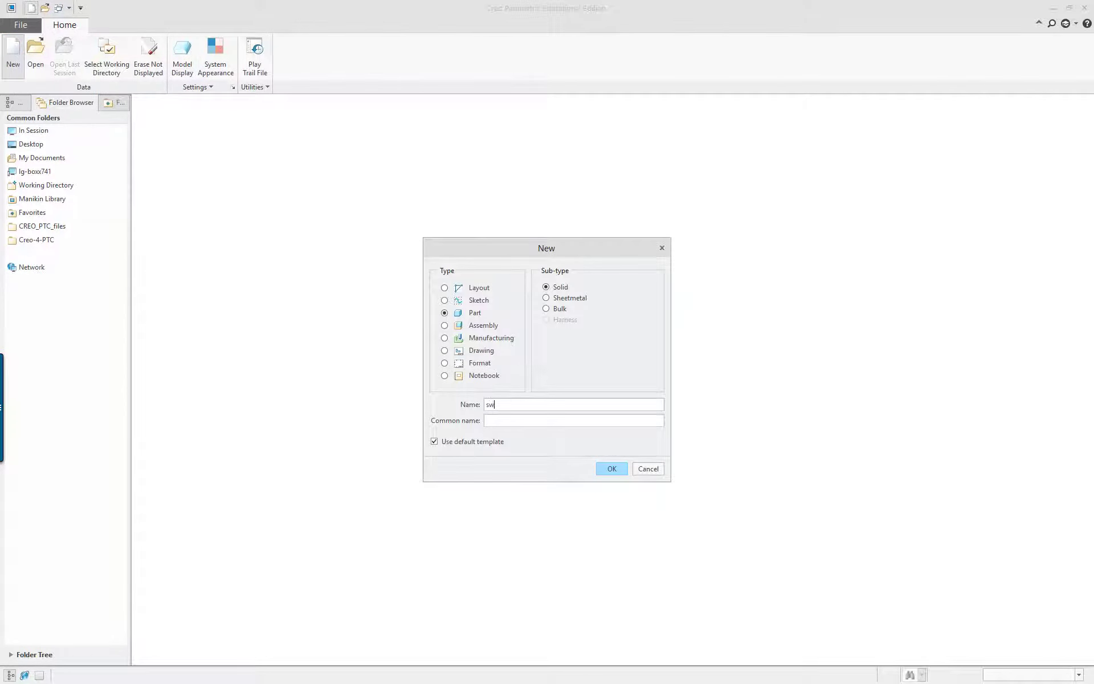
type("swi")
key("Return")
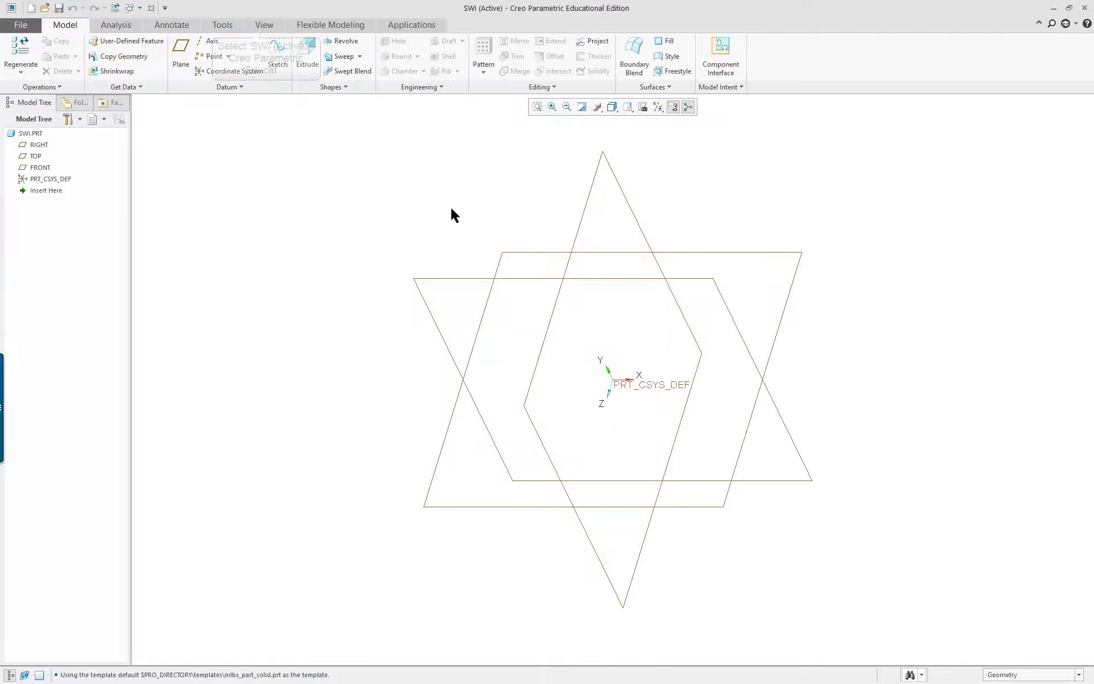
left_click(264, 25)
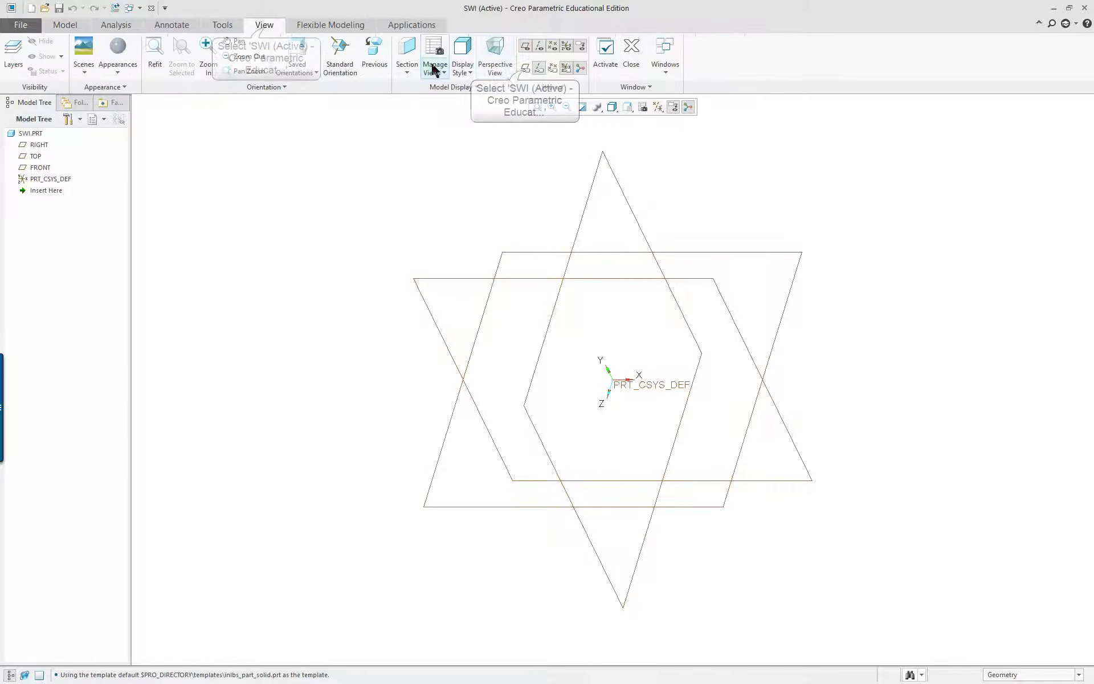
left_click(525, 68)
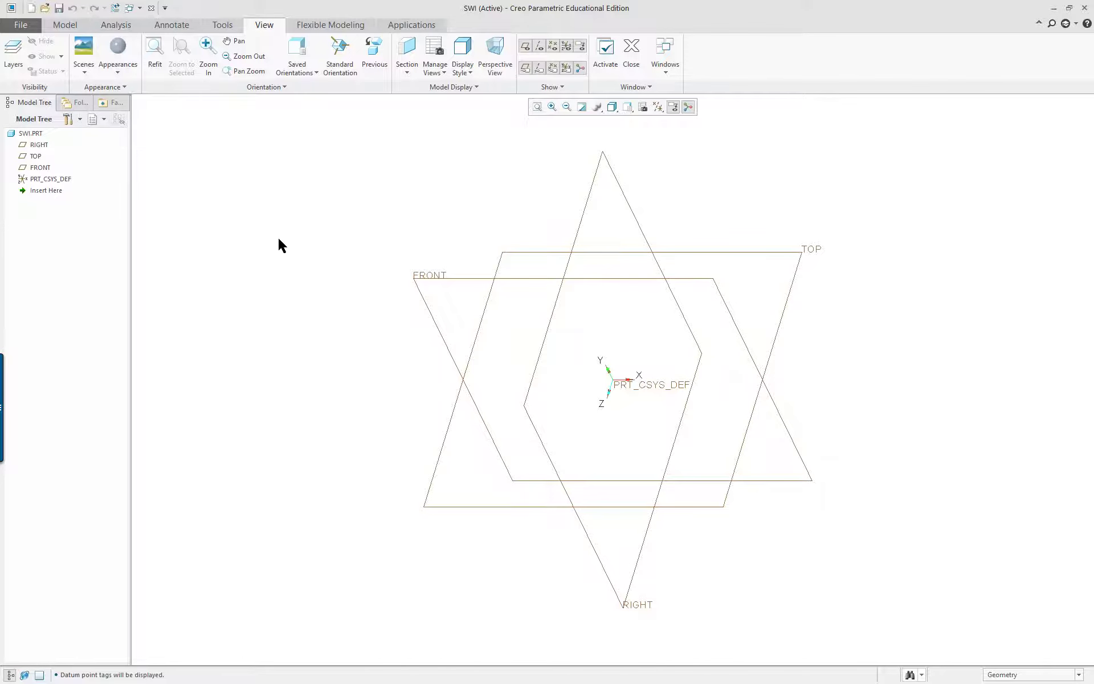
- Try an appearance colour from the Appearances gallery, then close the selection prompt
left_click(126, 73)
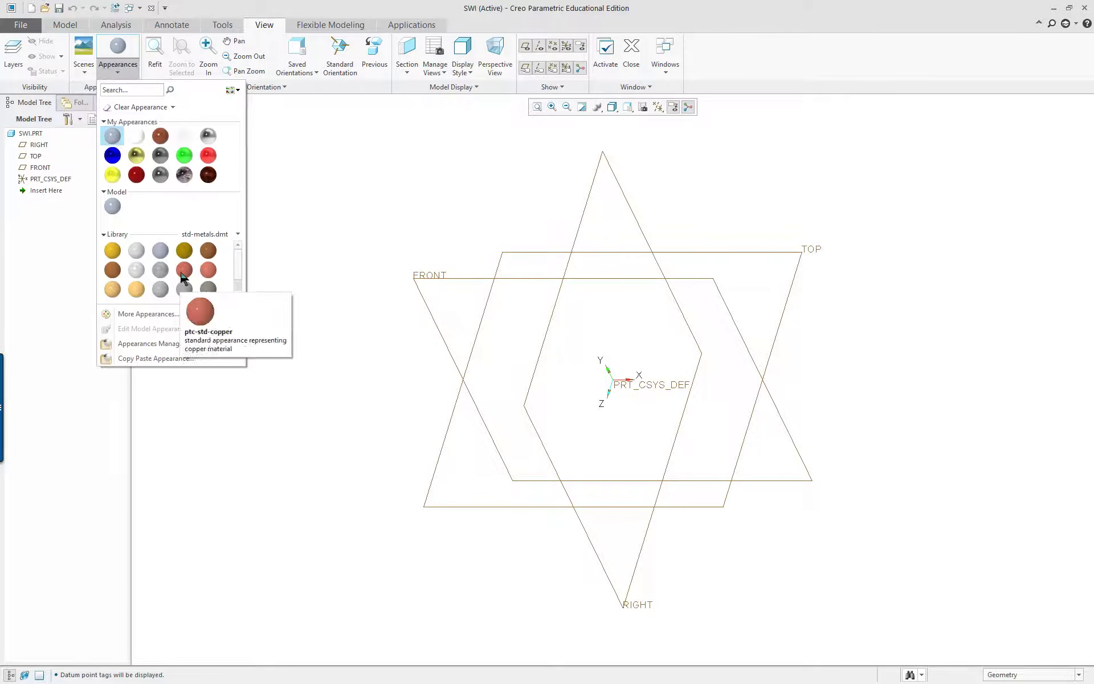
left_click(160, 174)
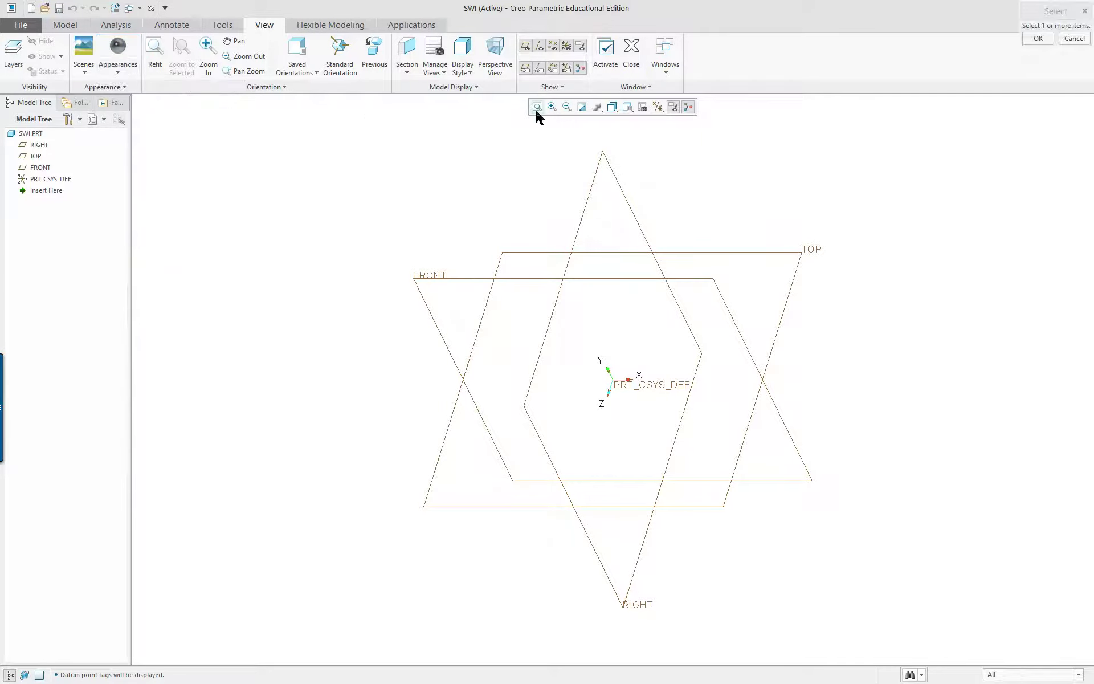
left_click_drag(1048, 13, 241, 198)
left_click(228, 228)
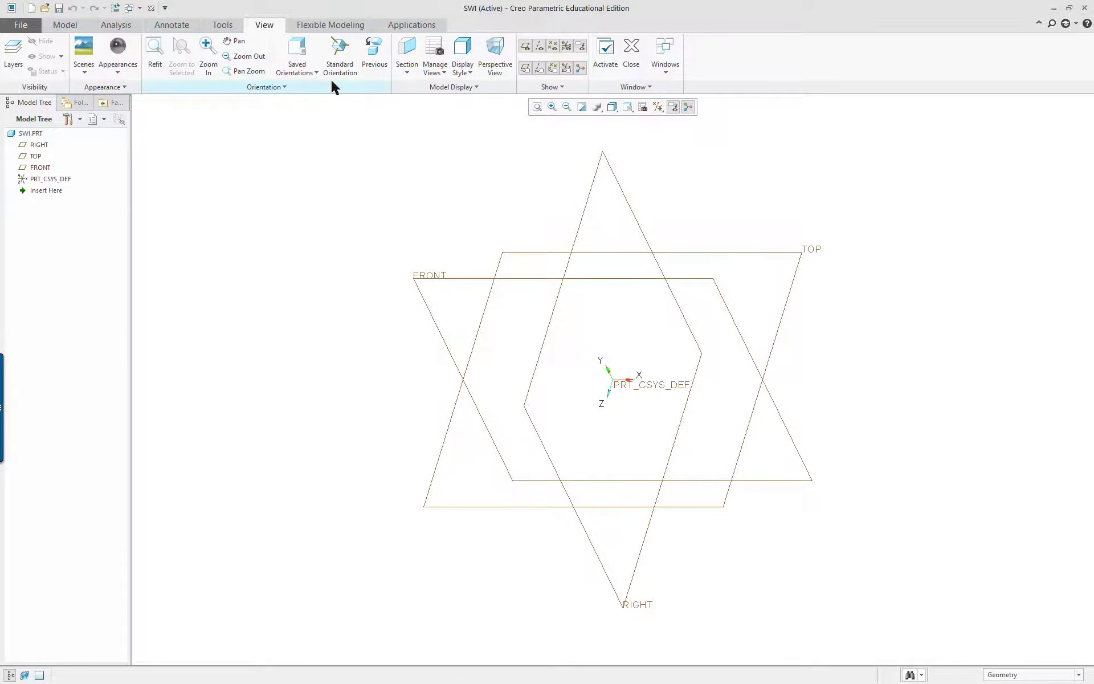
- Start a Revolve sketch on the RIGHT plane in flat Sketch View, cancelling a trial centerline
left_click(65, 25)
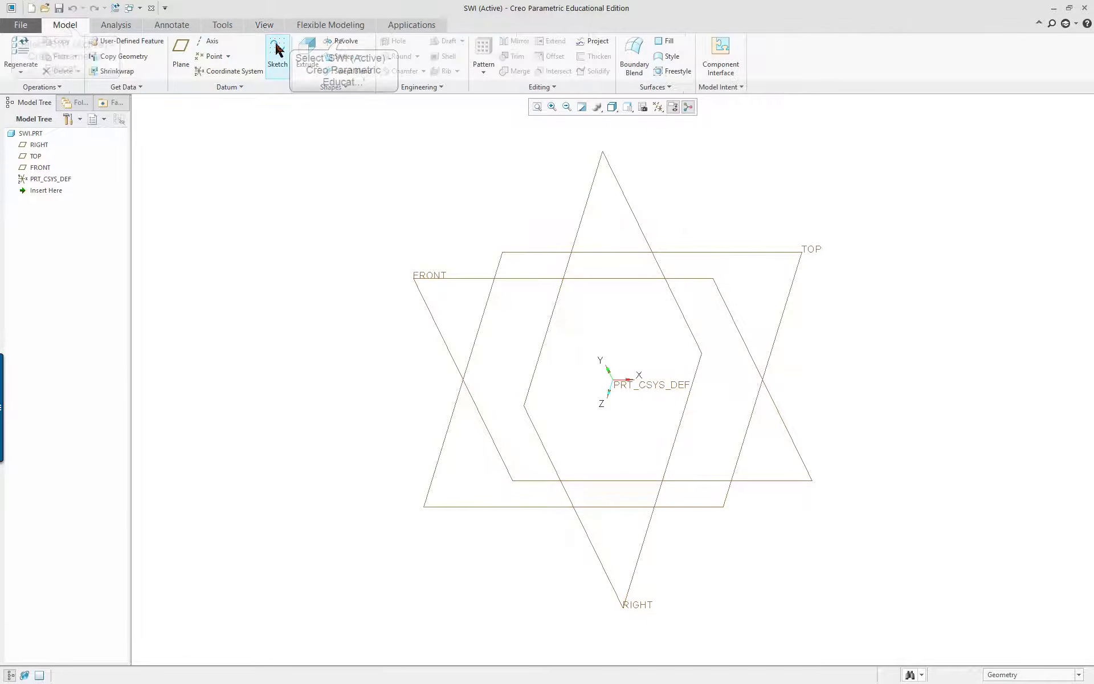
left_click(345, 43)
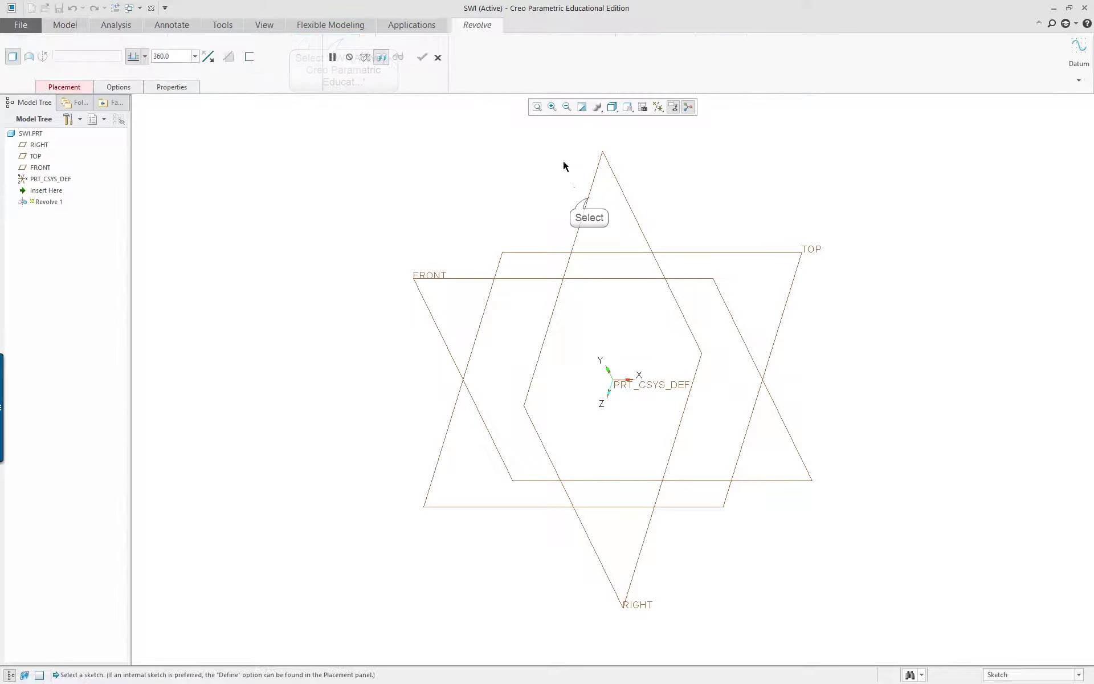
left_click(589, 198)
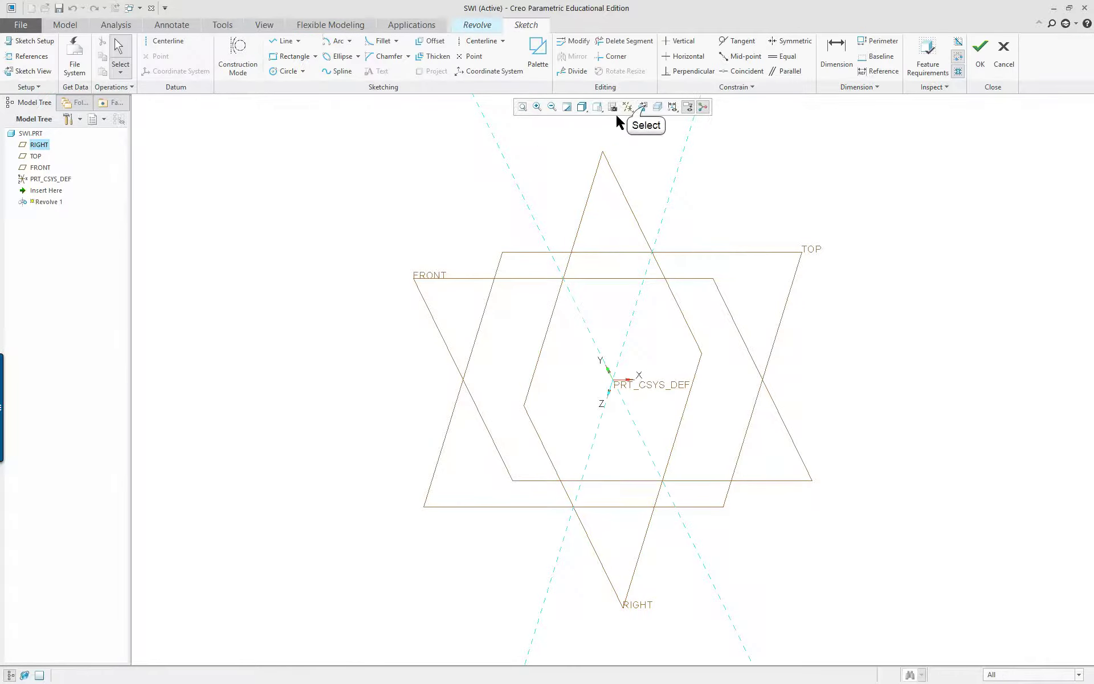
left_click(645, 108)
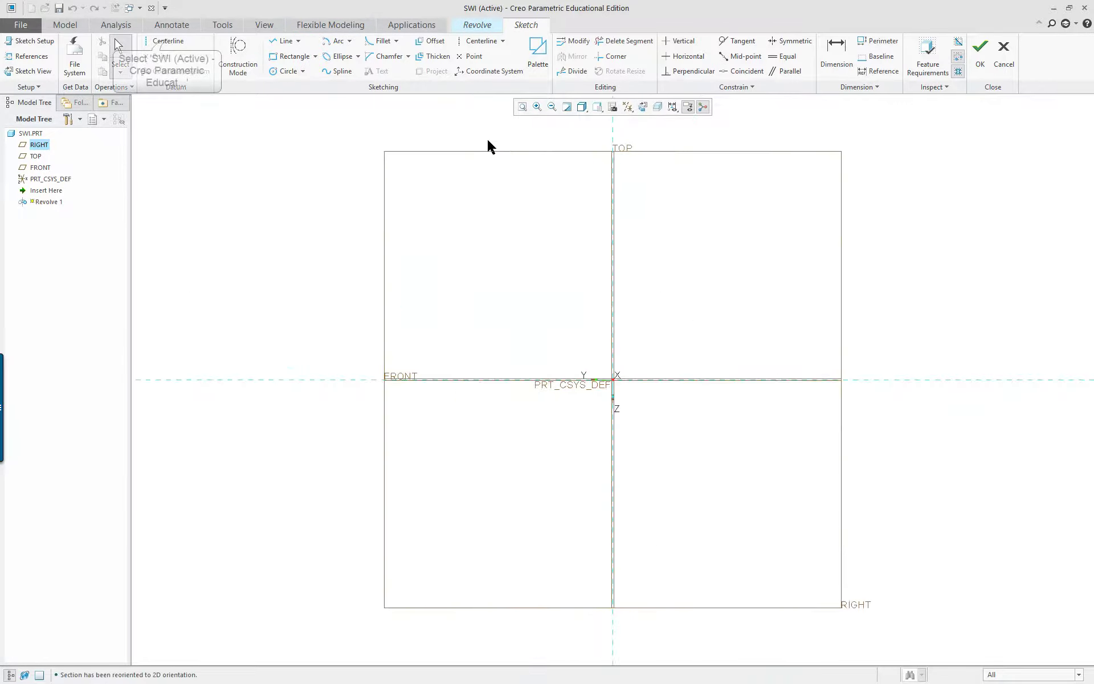
left_click(169, 45)
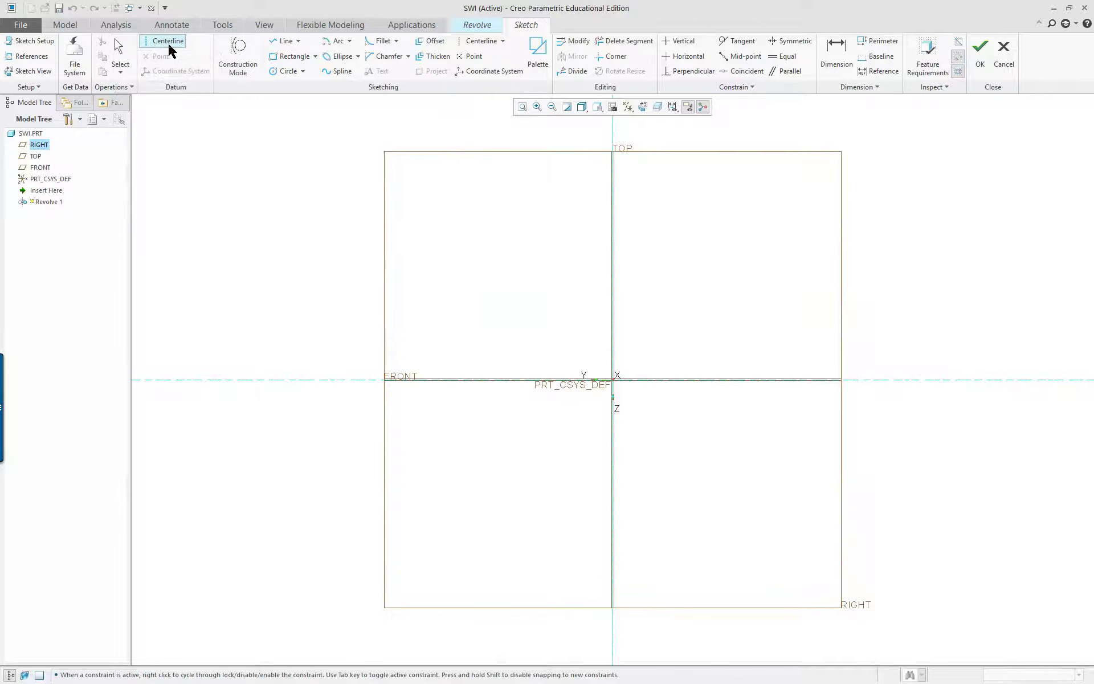
left_click(614, 222)
middle_click(533, 267)
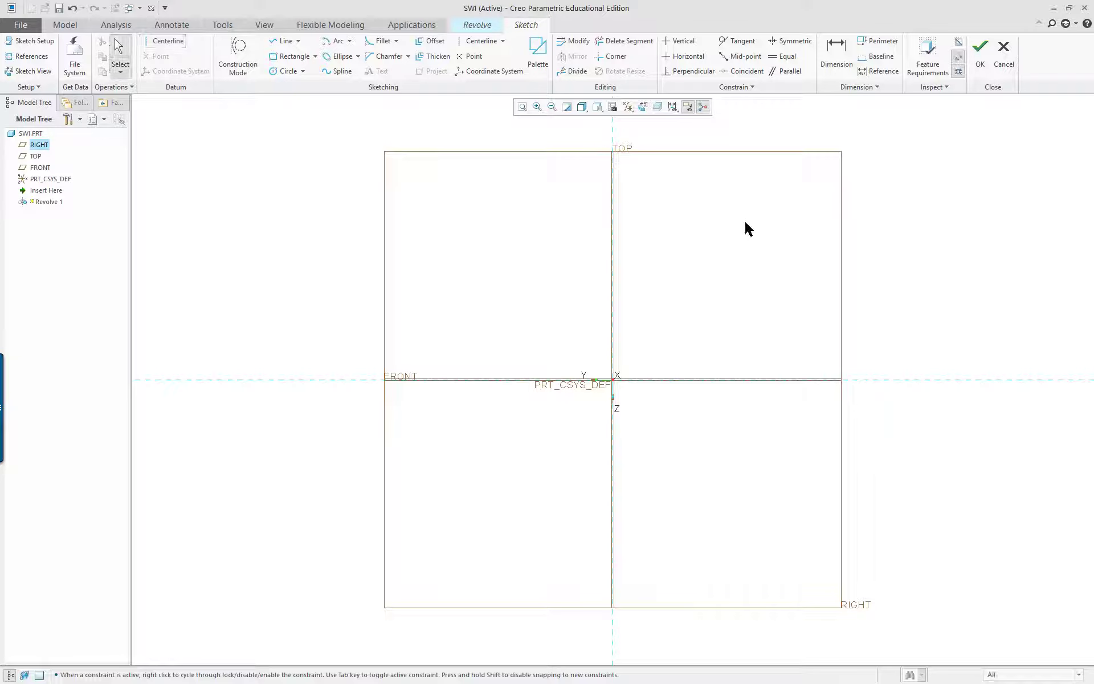
middle_click_drag(745, 223, 521, 422, "shift")
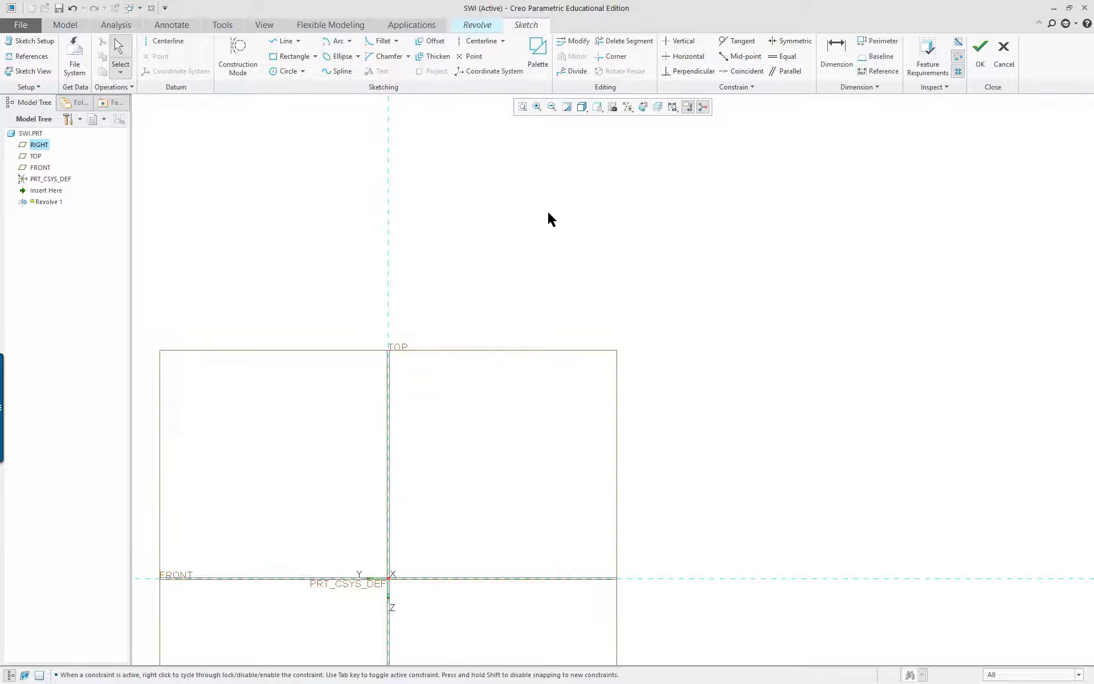
- Draw a center-and-ends arc of radius 39.342 centred on the vertical centerline
left_click(349, 41)
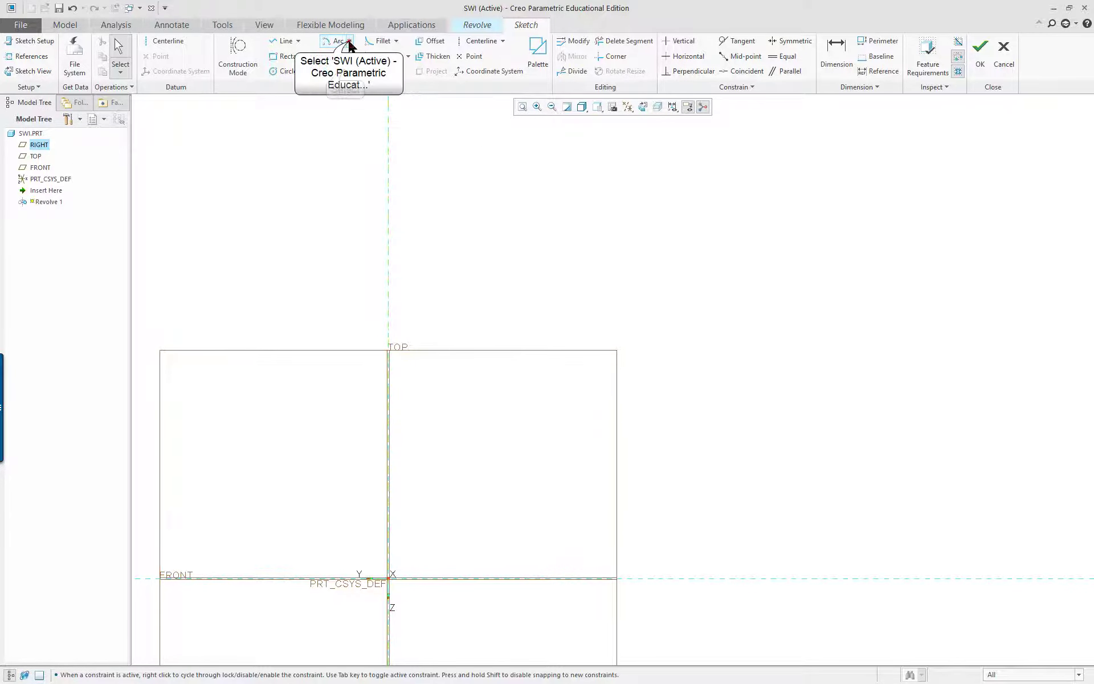
left_click(359, 67)
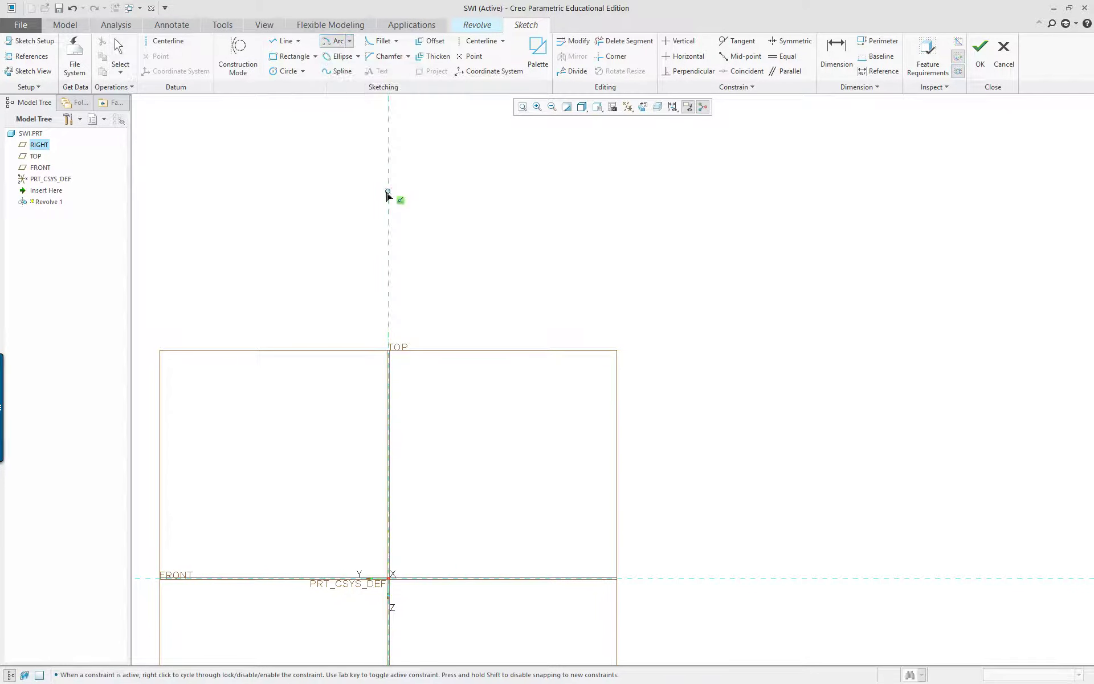
left_click(388, 208)
left_click(390, 172)
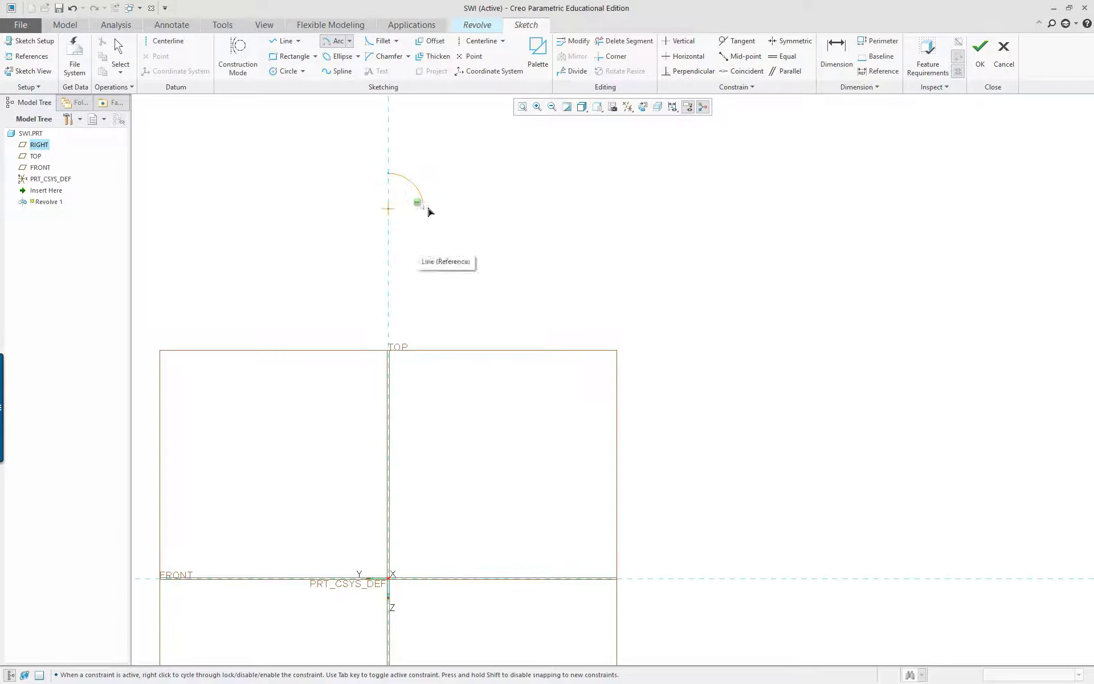
scroll(429, 211, "down", 4)
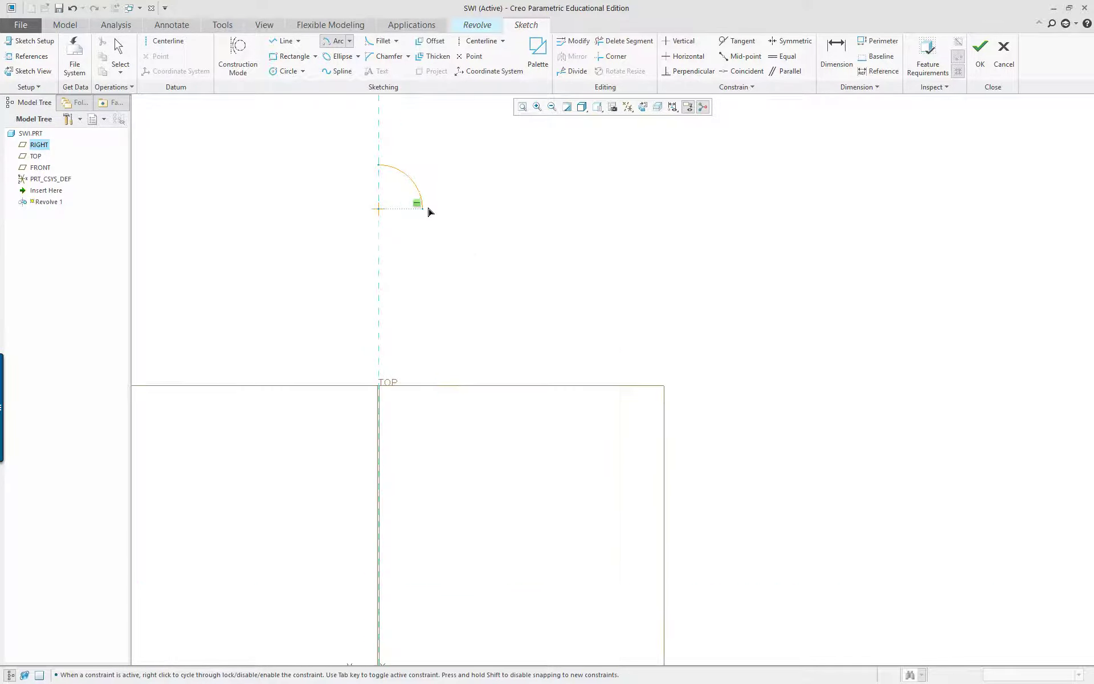
left_click(399, 254)
scroll(399, 255, "up", 3)
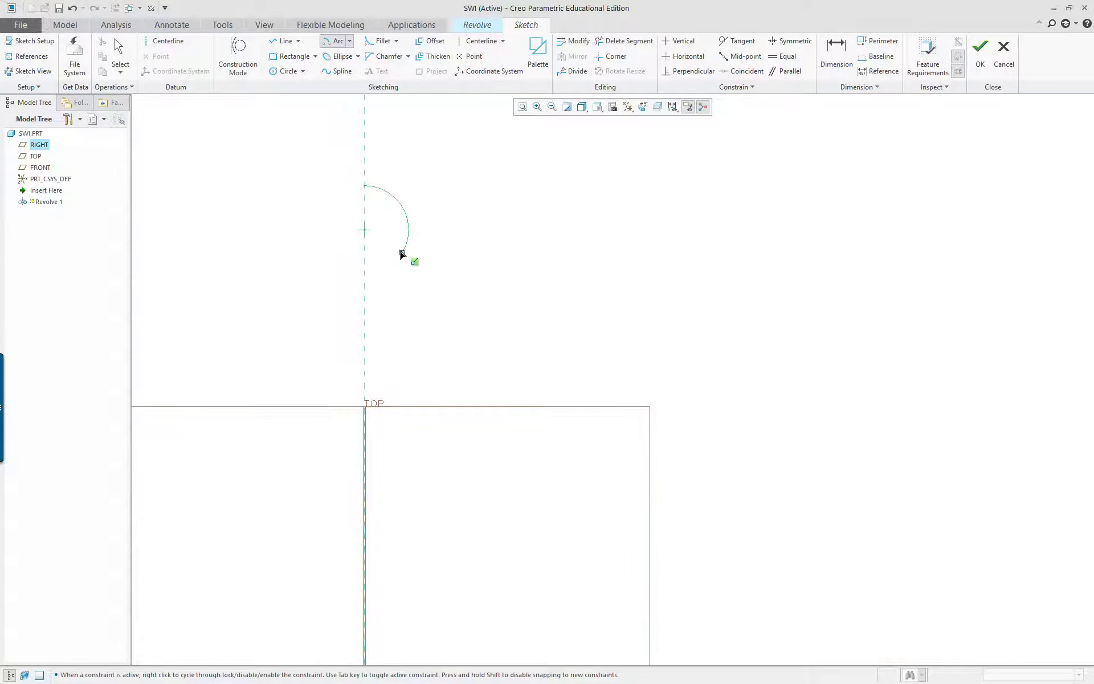
right_click(354, 231)
right_click(313, 206)
left_click(342, 215)
- Draw a short vertical line down from the arc's lower end, then a horizontal step
left_click(403, 252)
left_click(400, 280)
middle_click(401, 280)
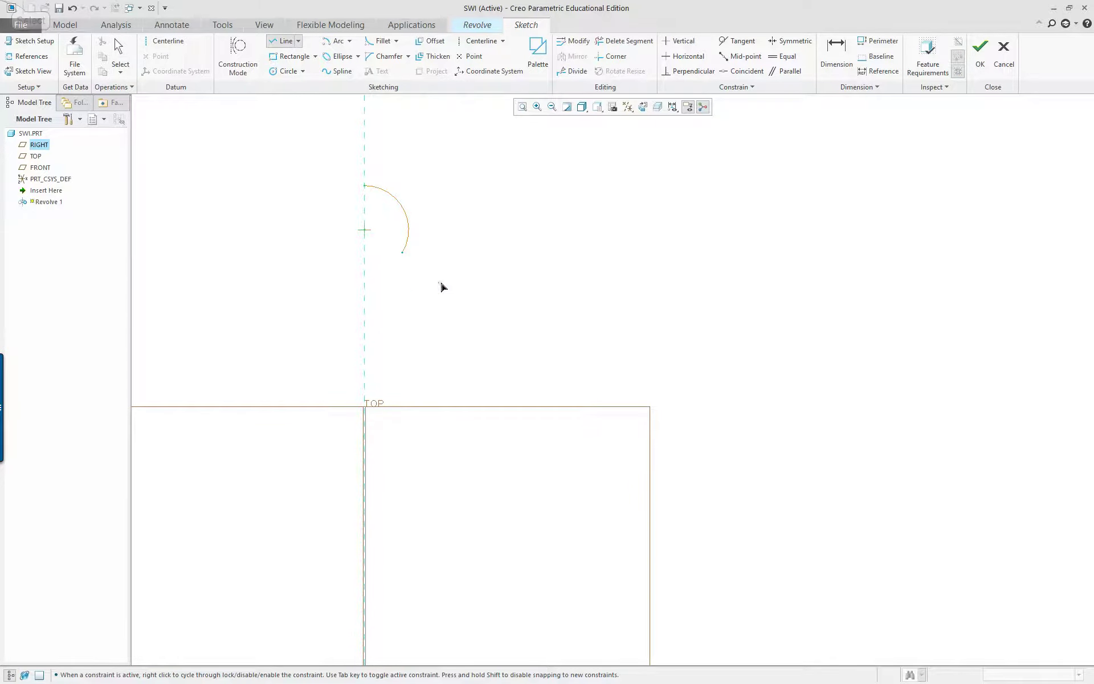
left_click(403, 302)
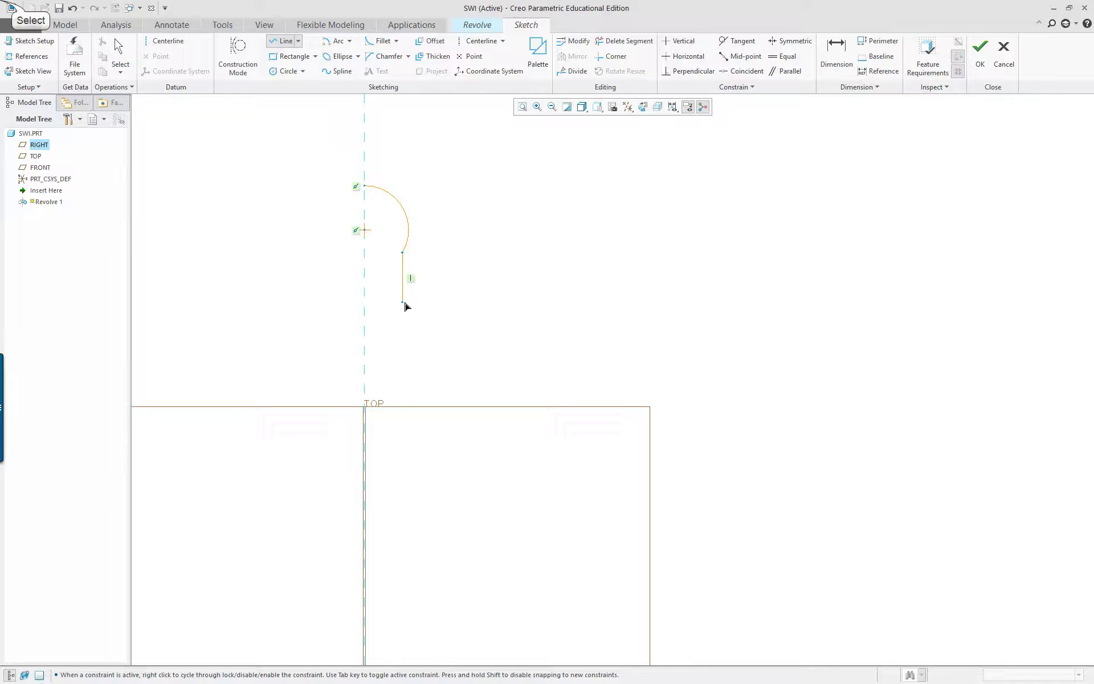
scroll(444, 308, "down", 3)
left_click(449, 302)
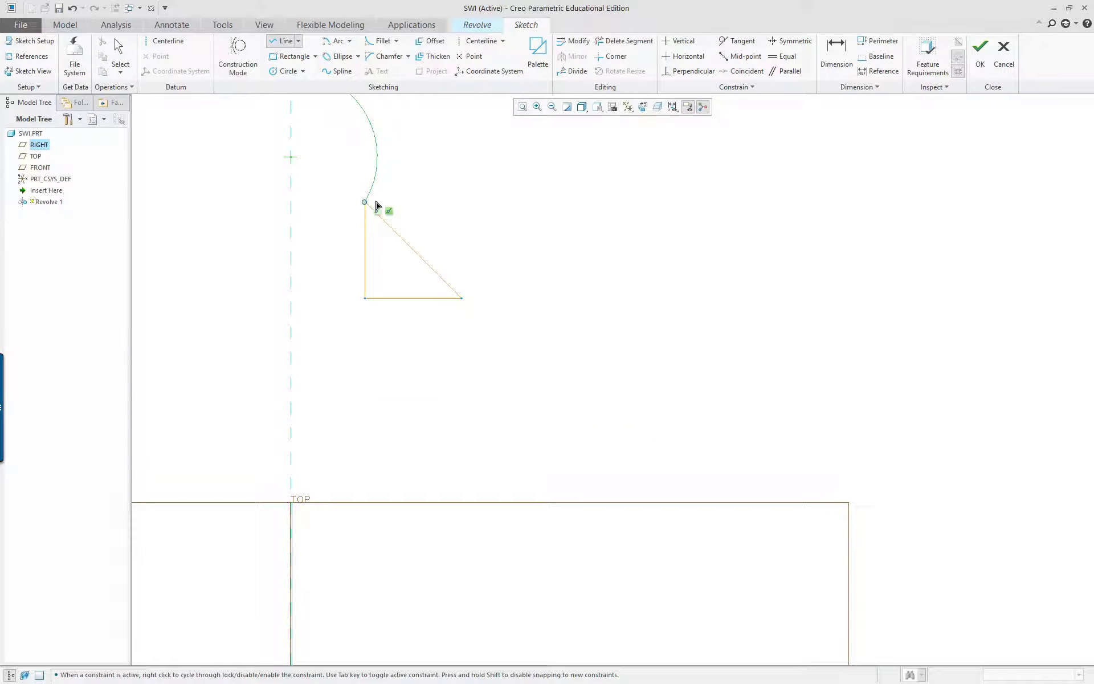
middle_click(499, 251)
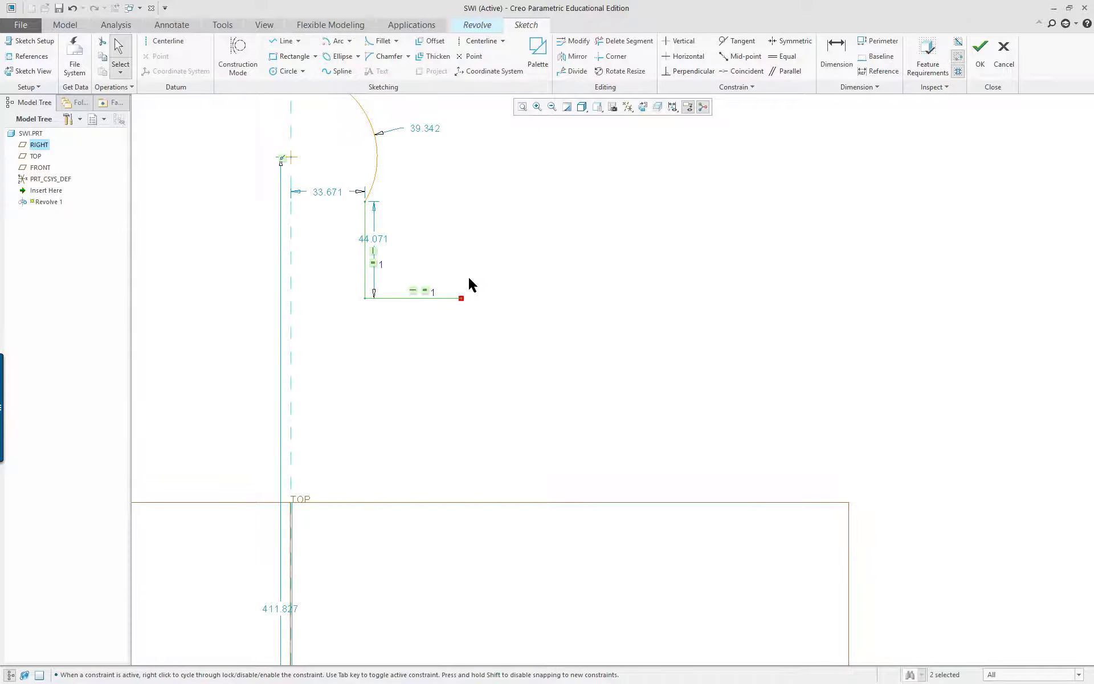
- Delete the equal-length constraint and stretch the horizontal step to 53.194
left_click(433, 264)
left_click(425, 293)
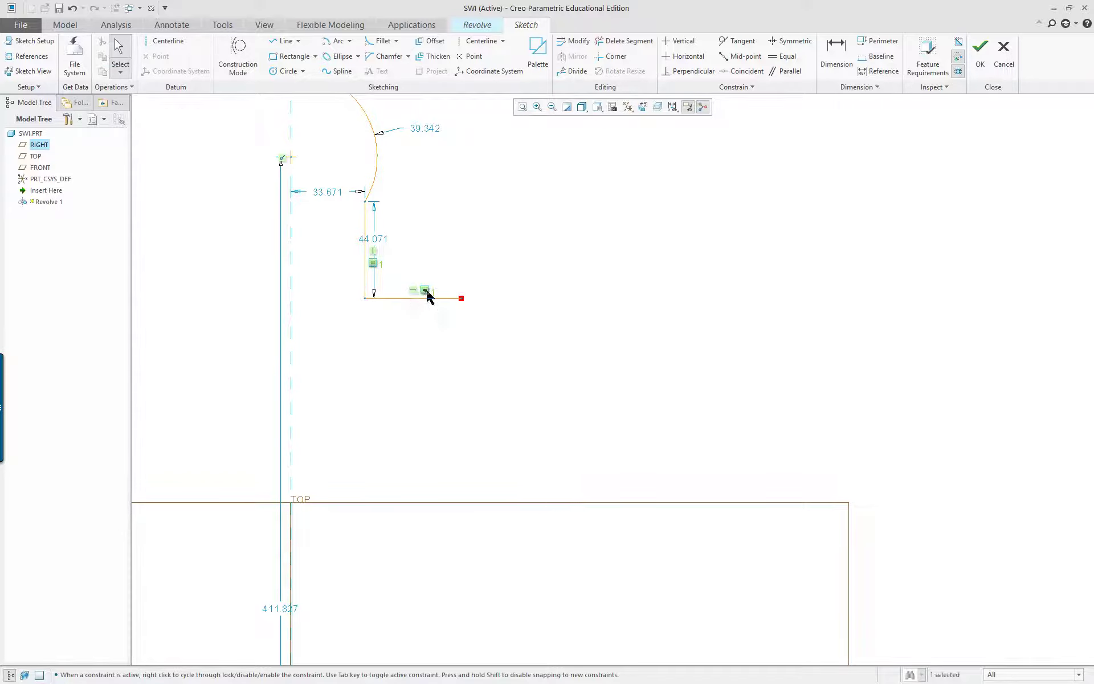
key("Delete")
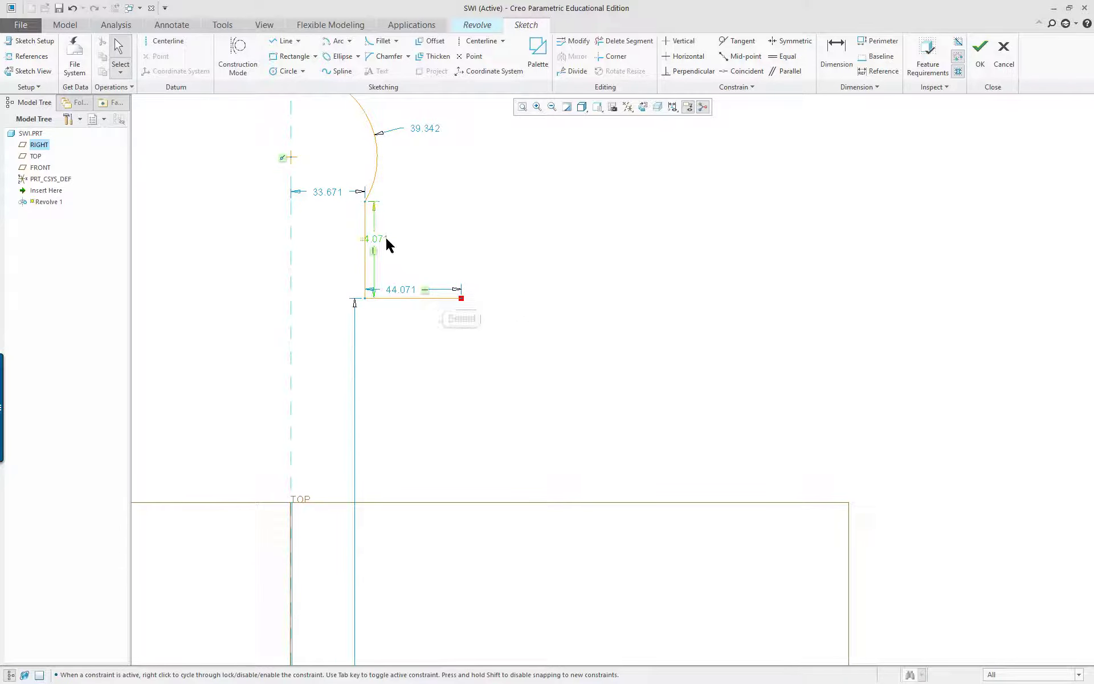
left_click_drag(461, 298, 482, 298)
scroll(557, 317, "up", 3)
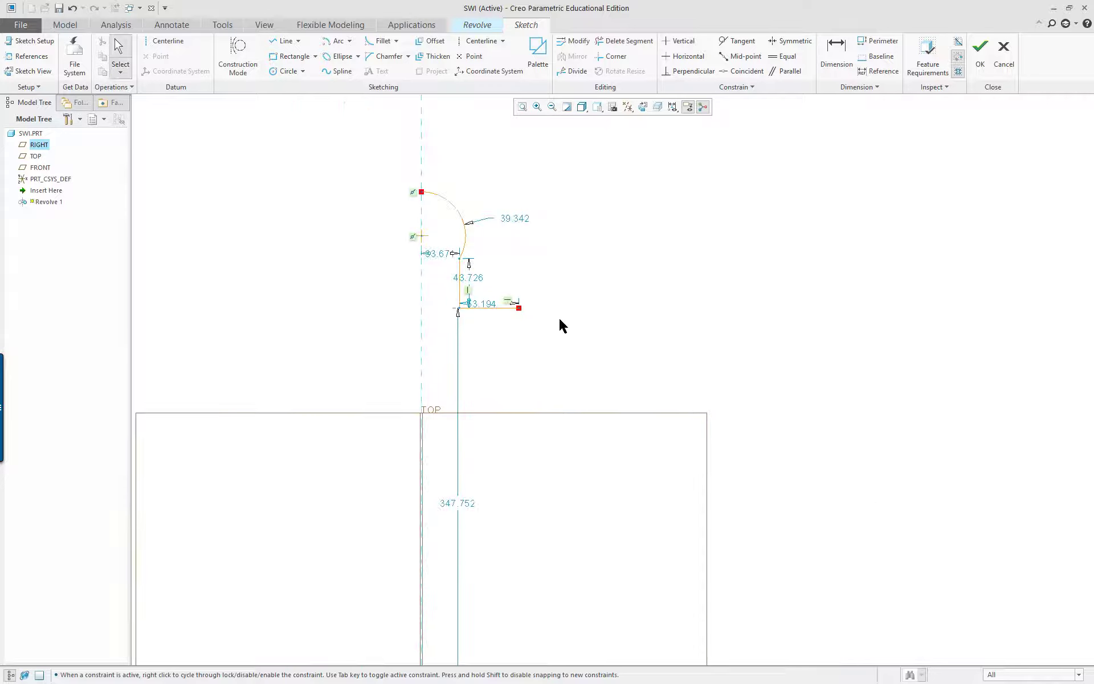
middle_click_drag(663, 381, 586, 311)
- Draw lines down to the base axis, back to the origin and up to the arc
right_click(566, 259)
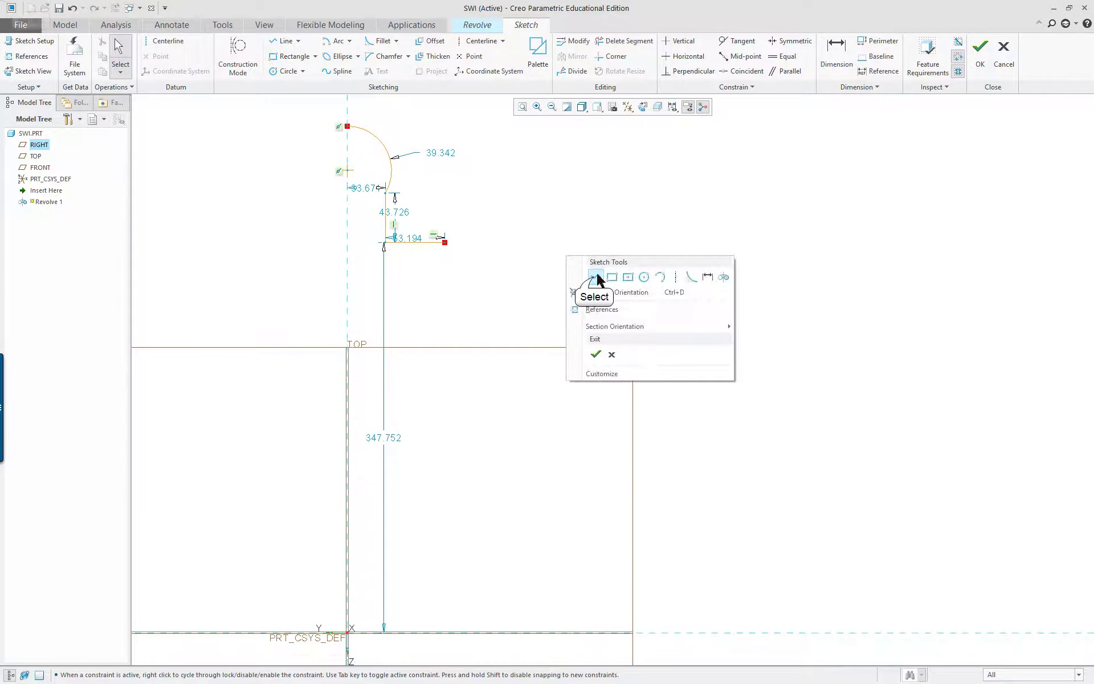
left_click(570, 272)
left_click(445, 245)
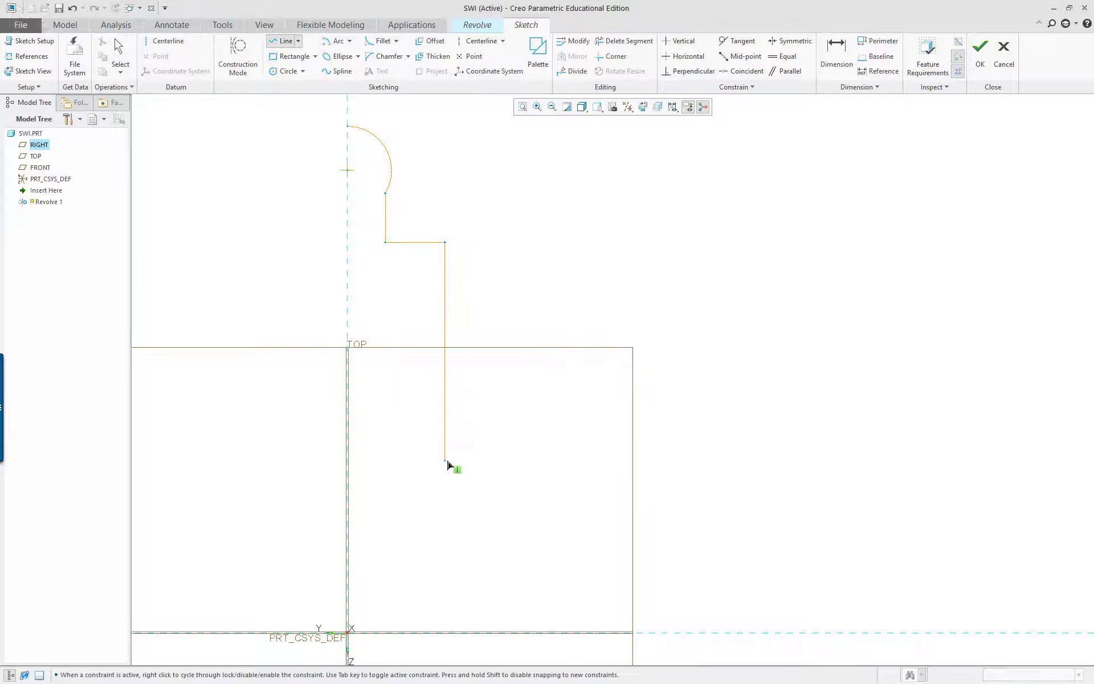
left_click(445, 502)
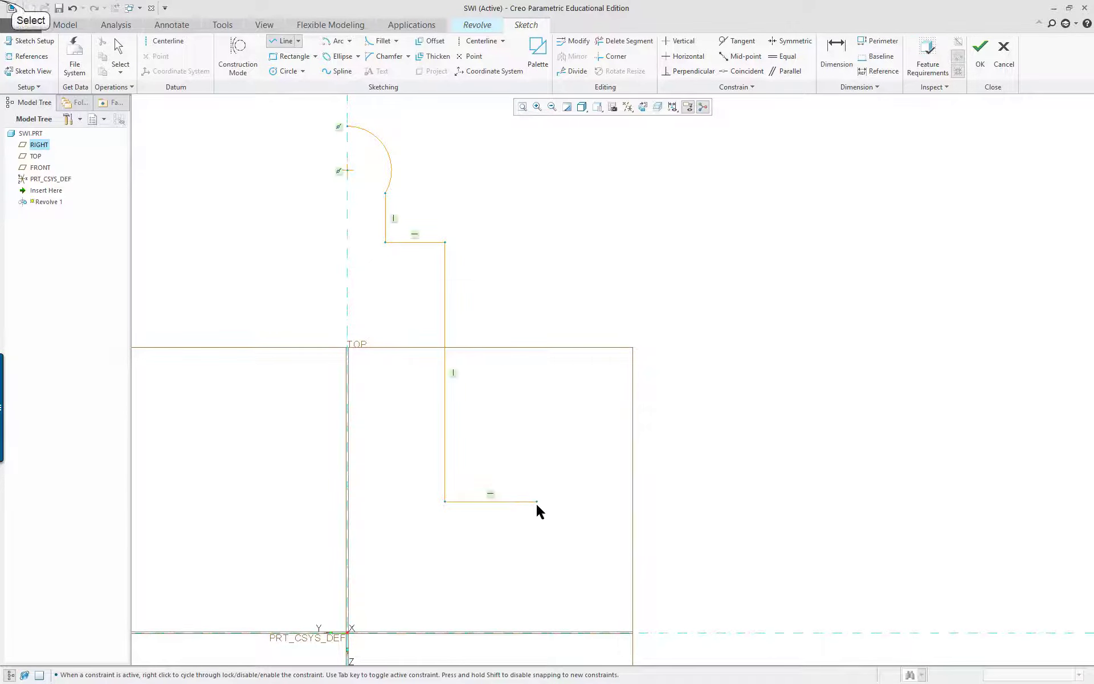
left_click(536, 633)
left_click(348, 633)
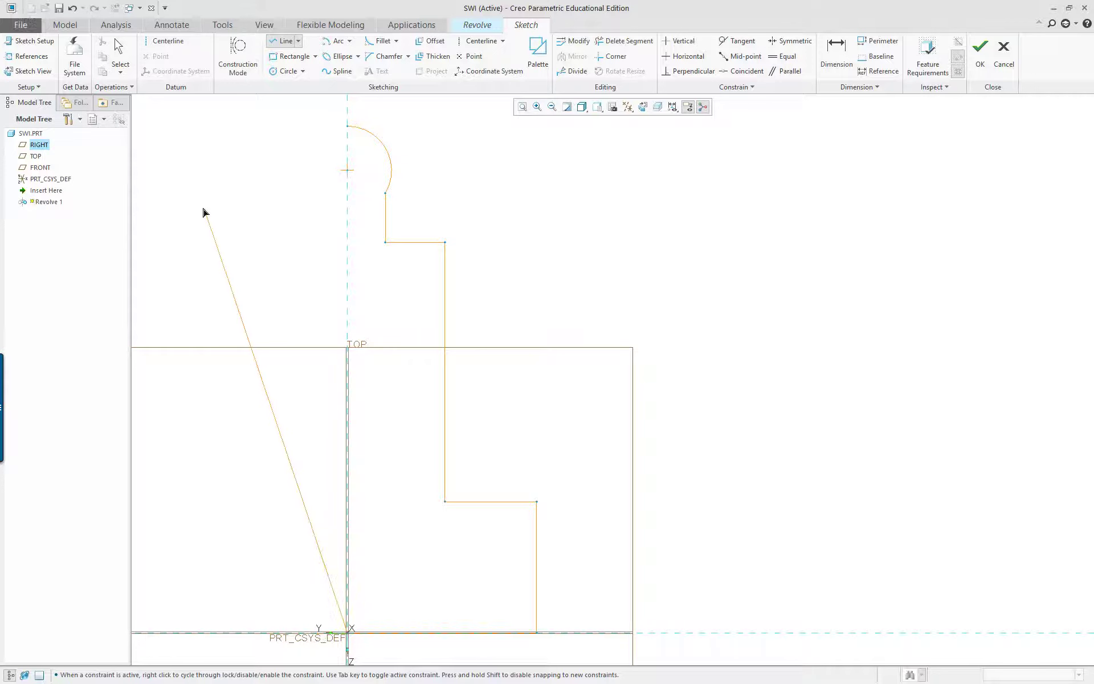
left_click(347, 127)
middle_click(308, 170)
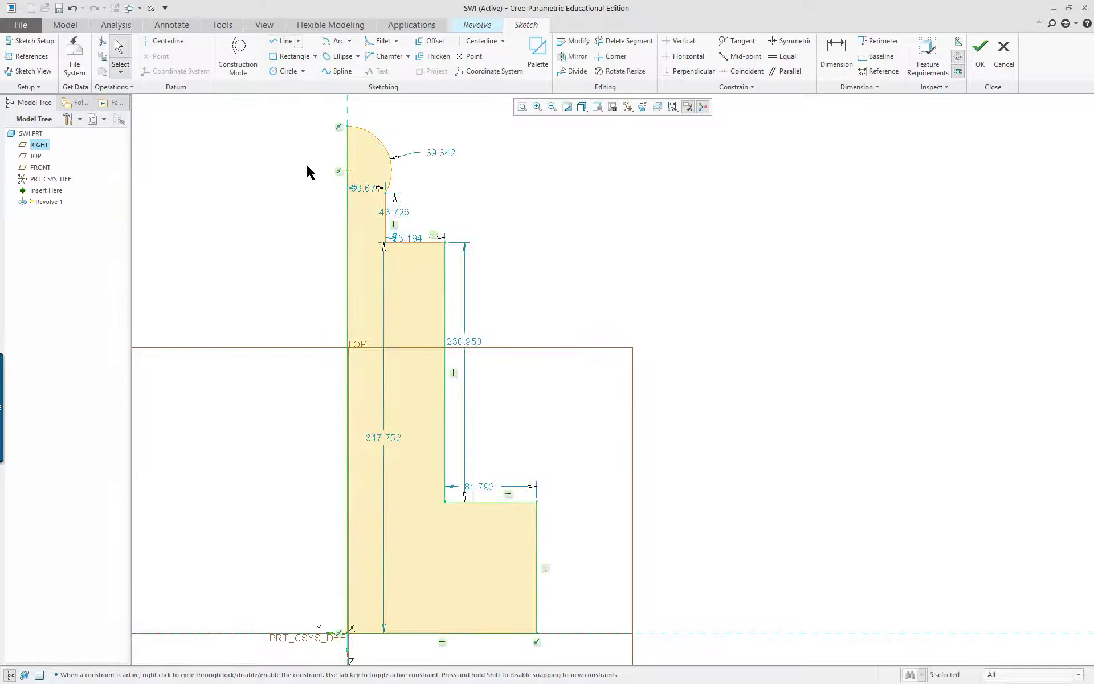
scroll(555, 273, "down", 3)
scroll(556, 273, "up", 1)
right_click(668, 326)
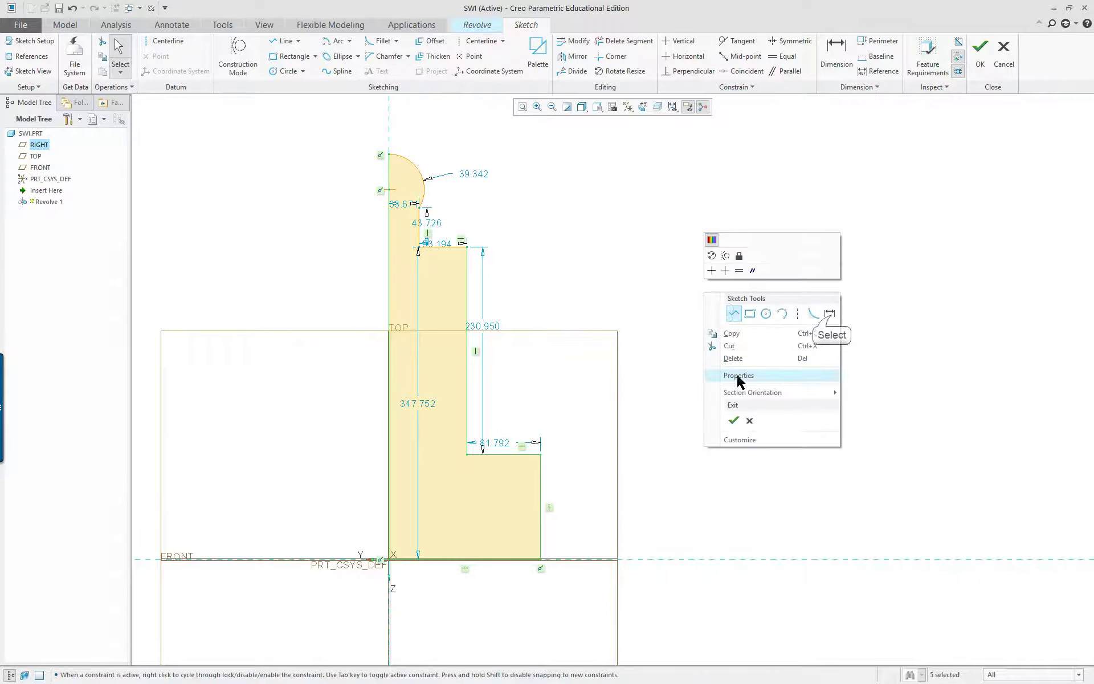
- Dimension the base-to-arc-centre height (411.826) and the lower outer edge height (116.802)
left_click(827, 315)
left_click(352, 557)
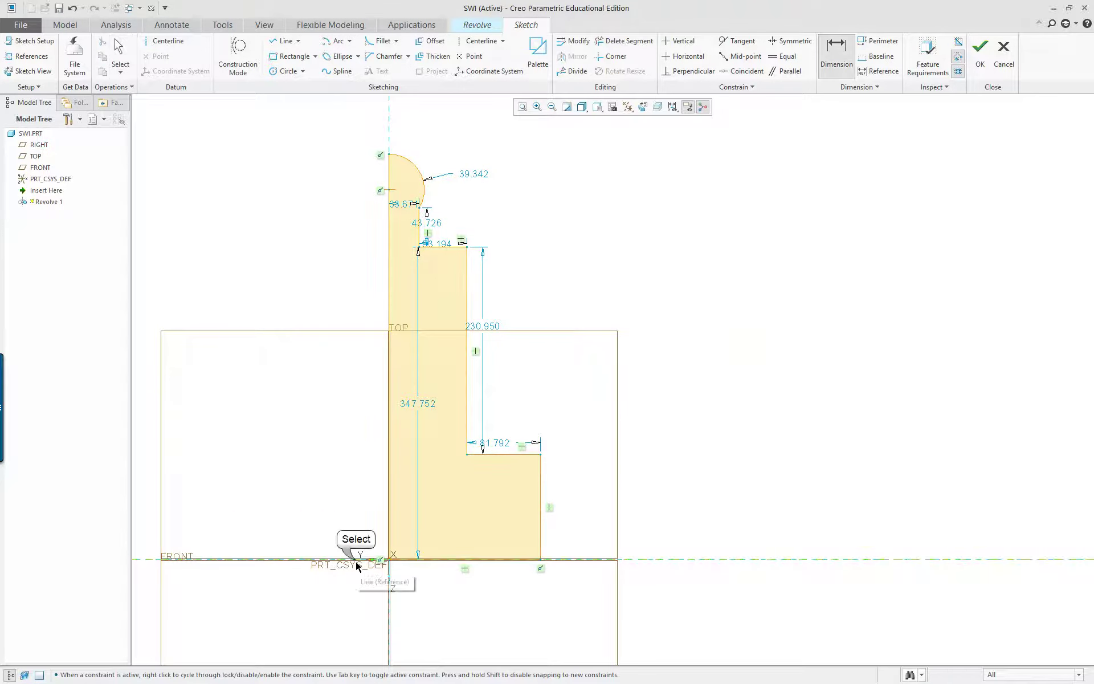
left_click(389, 190)
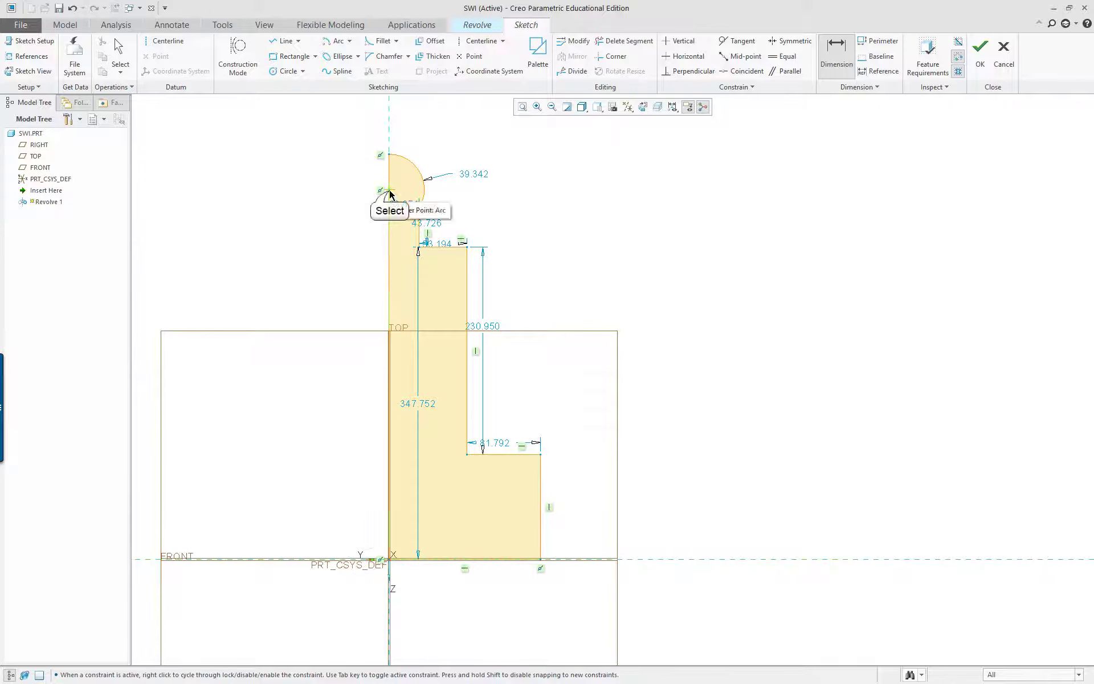
middle_click(301, 269)
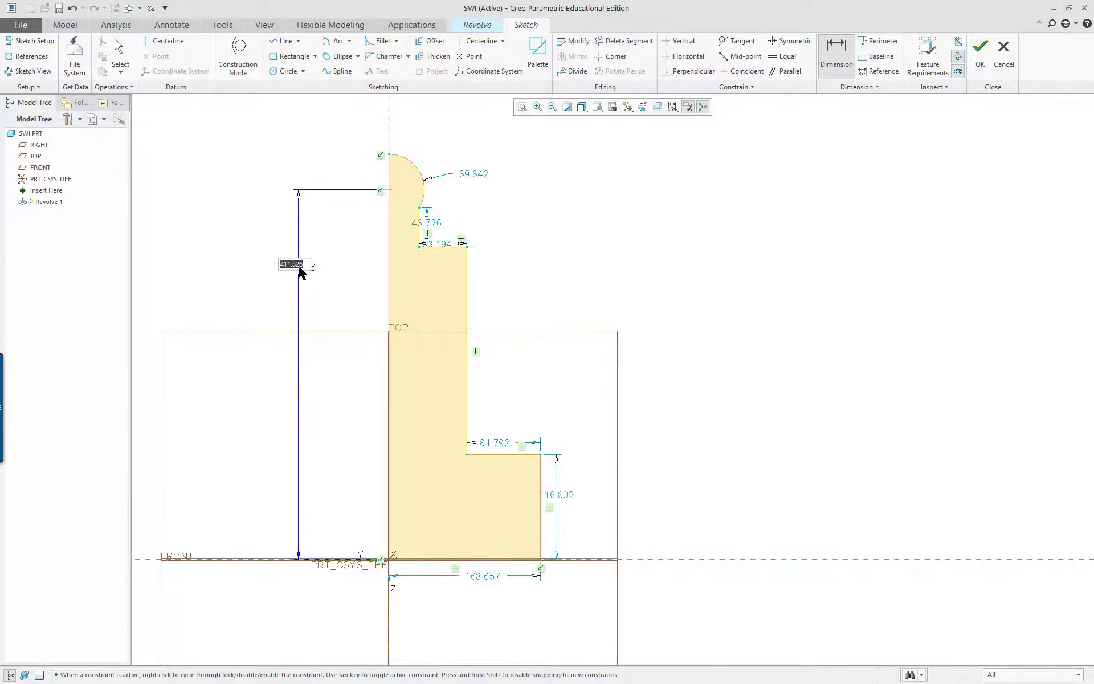
left_click(540, 479)
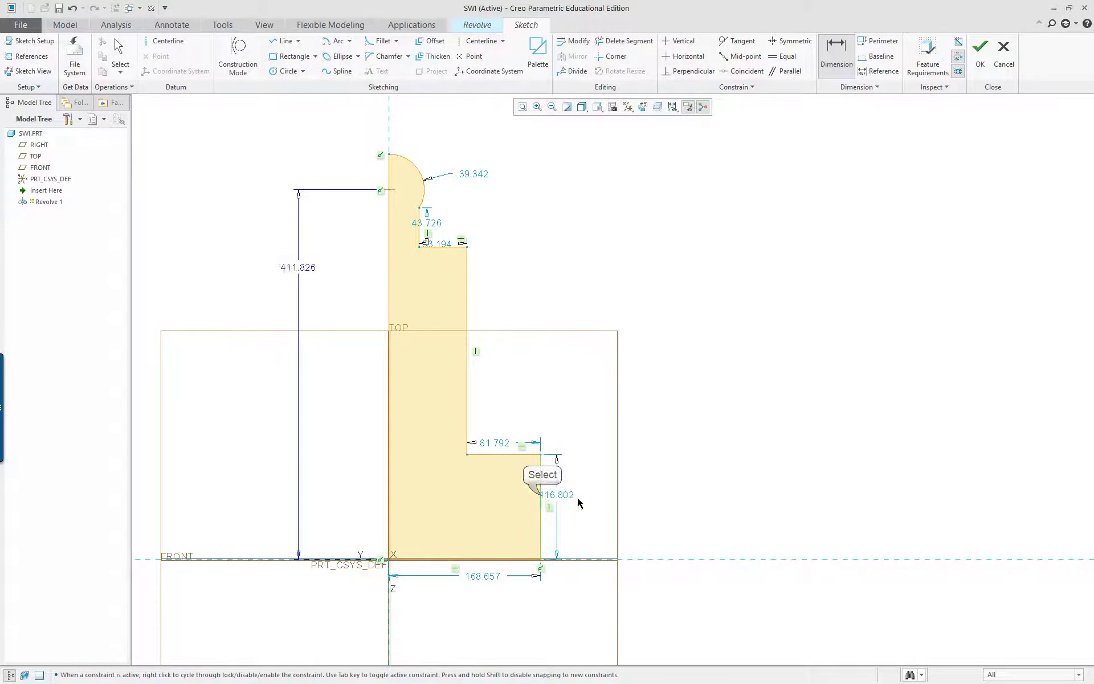
middle_click(628, 502)
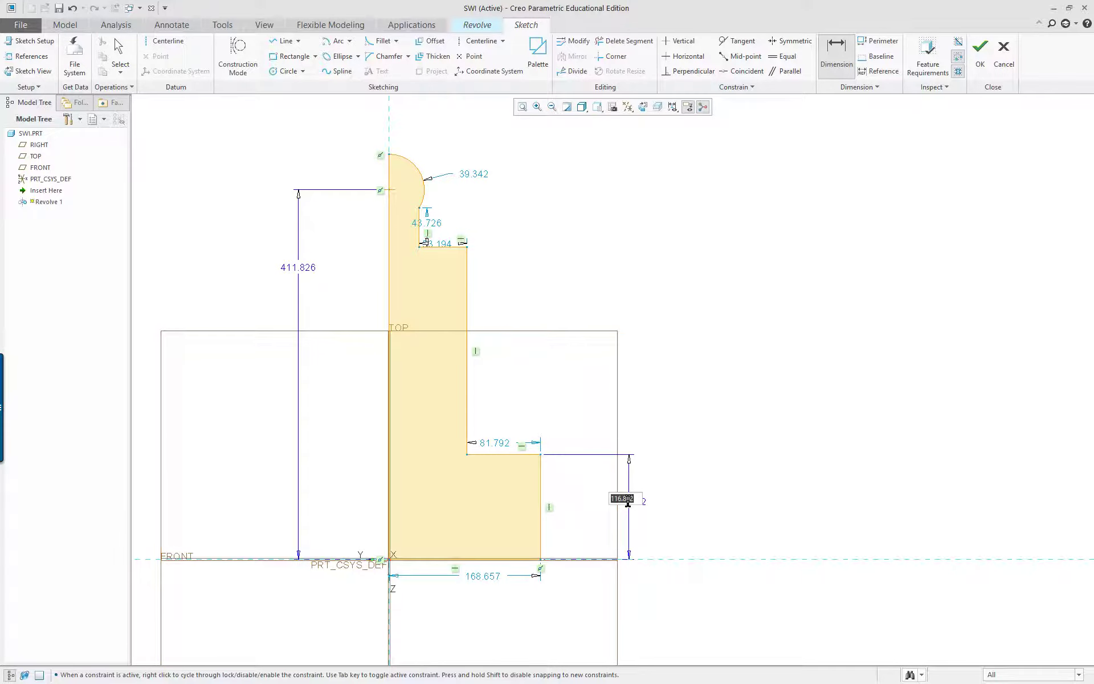
middle_click(686, 489)
scroll(504, 527, "up", 2)
scroll(473, 585, "down", 2)
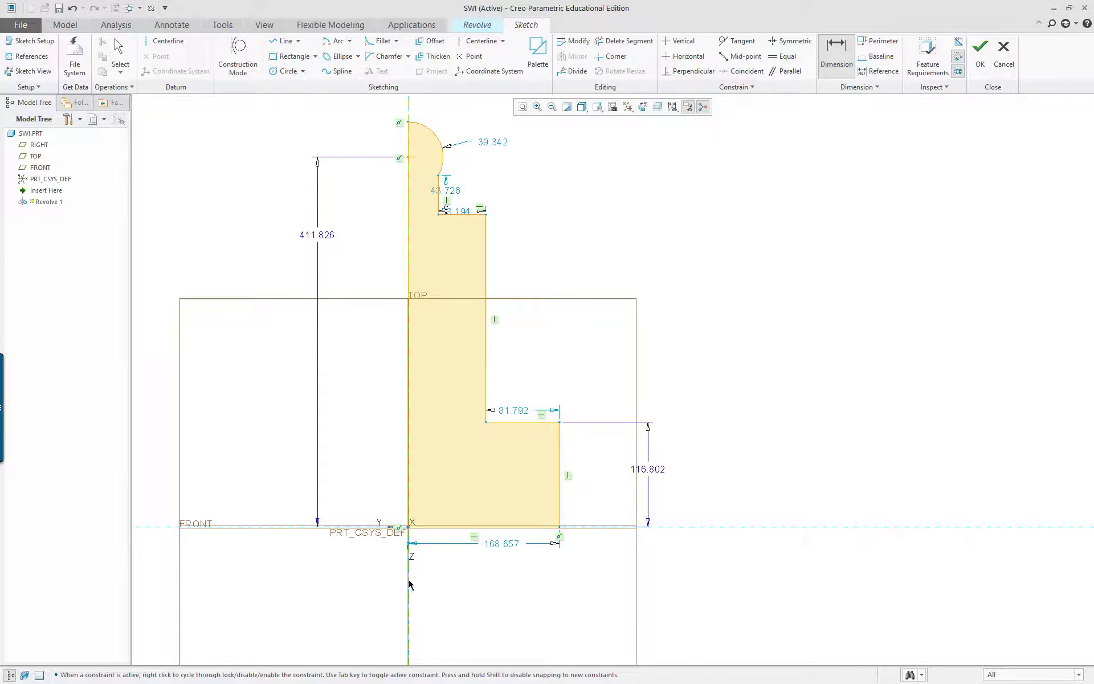
scroll(429, 318, "up", 1)
scroll(425, 142, "down", 1)
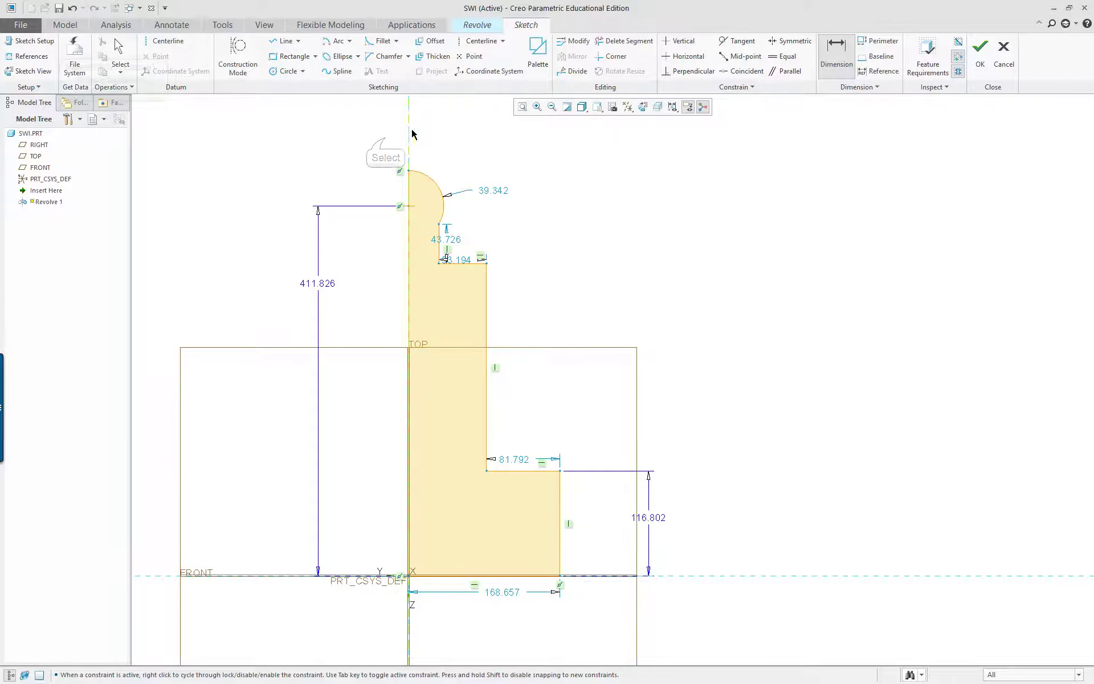
left_click(119, 49)
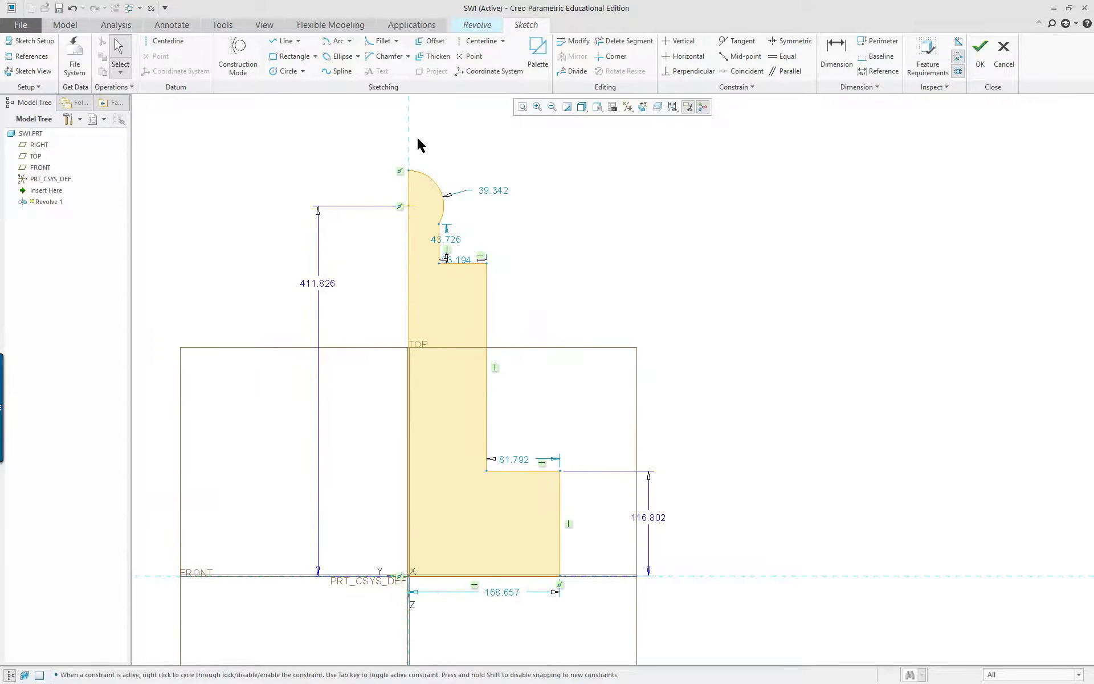
- Draw a vertical centerline along the axis so widths show as diameters 173.730 and 337.315
left_click(169, 41)
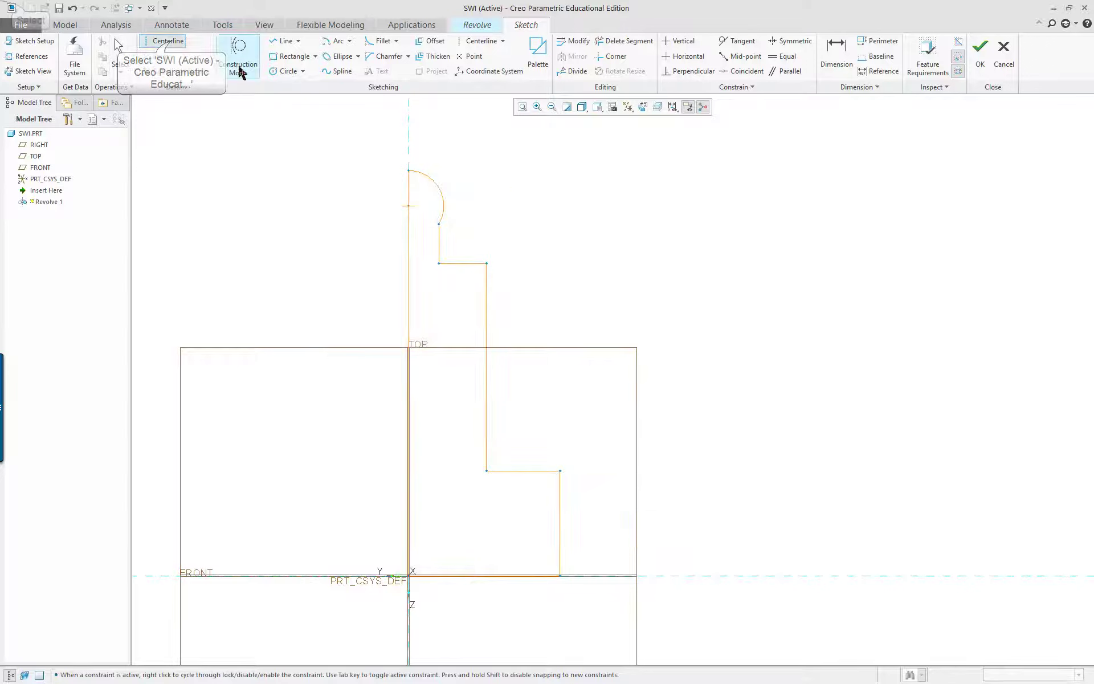
left_click(409, 170)
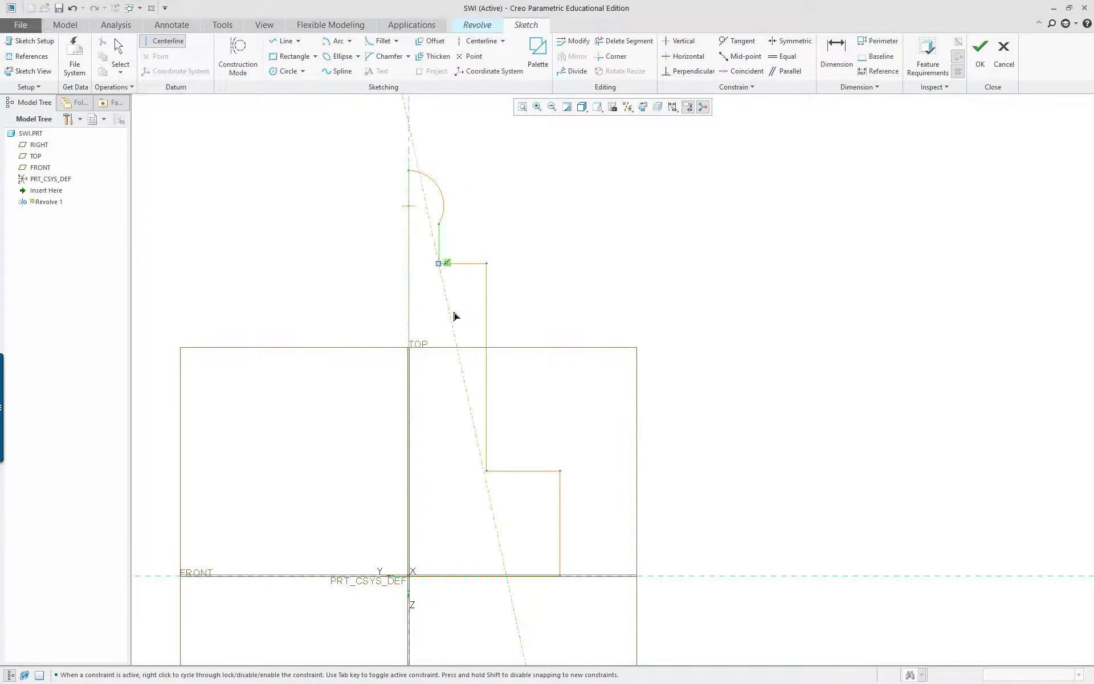
left_click(413, 325)
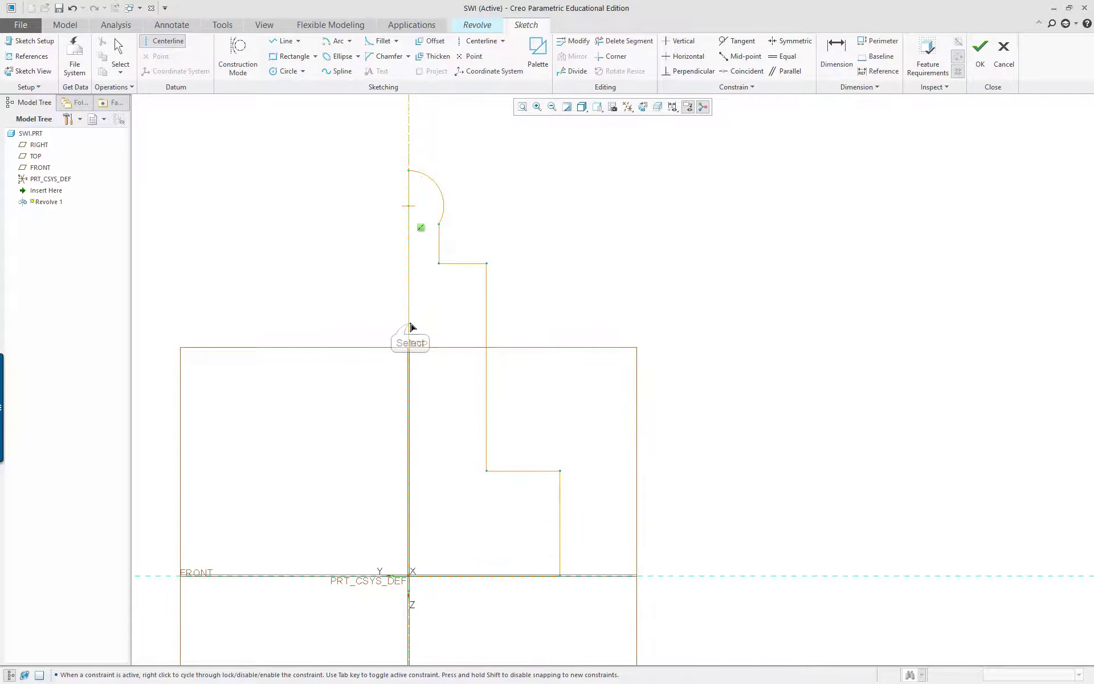
middle_click(339, 261)
scroll(634, 296, "down", 1)
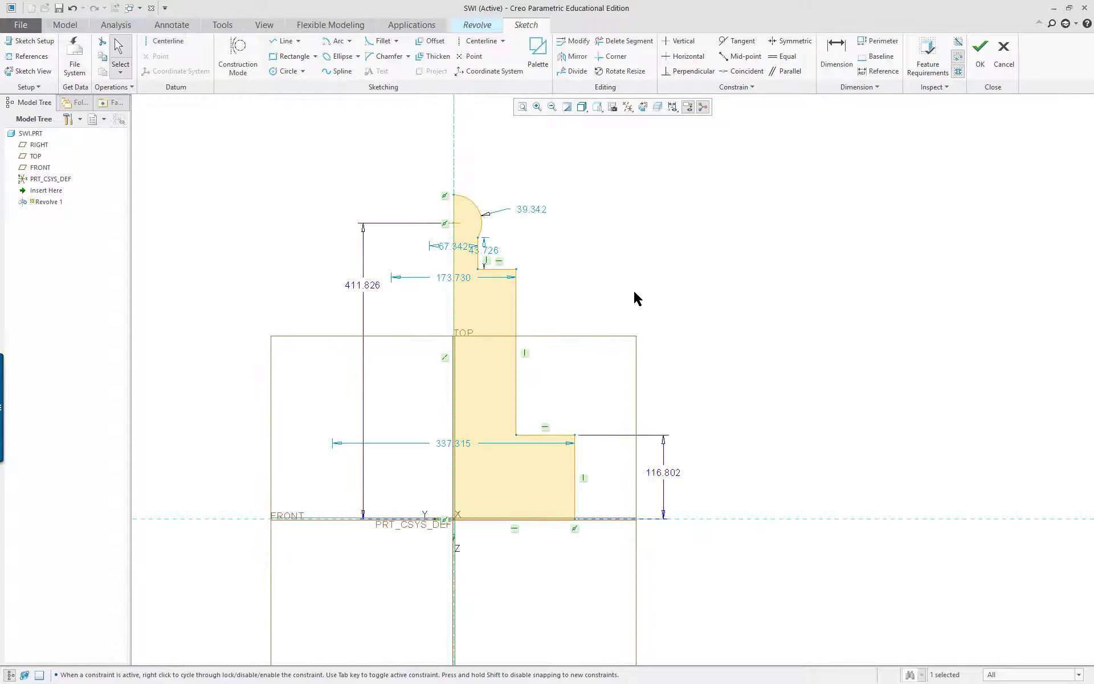
scroll(634, 293, "up", 1)
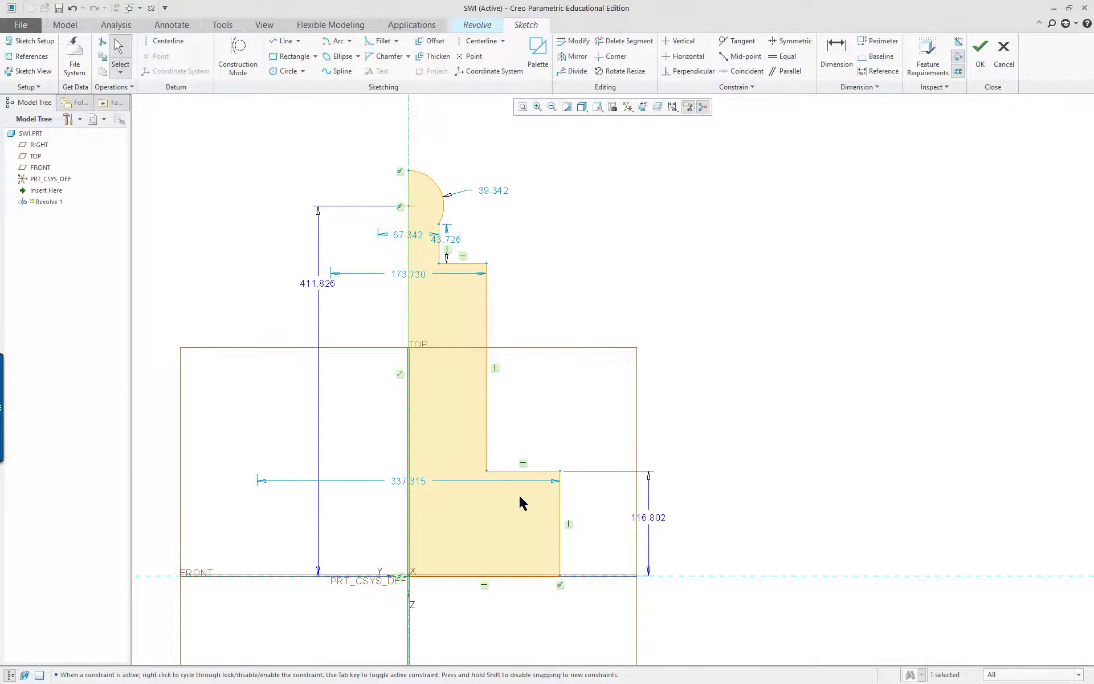
- Add the upper step's height dimension, keeping 347.752
right_click(769, 465)
left_click(894, 489)
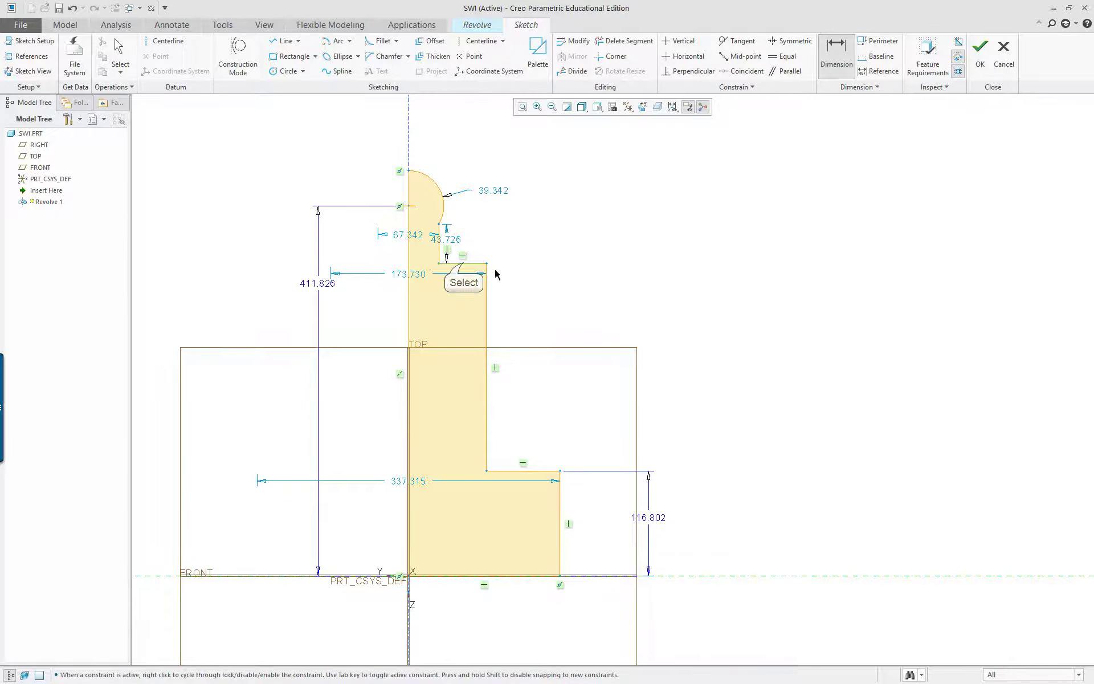
middle_click(717, 376)
key("Return")
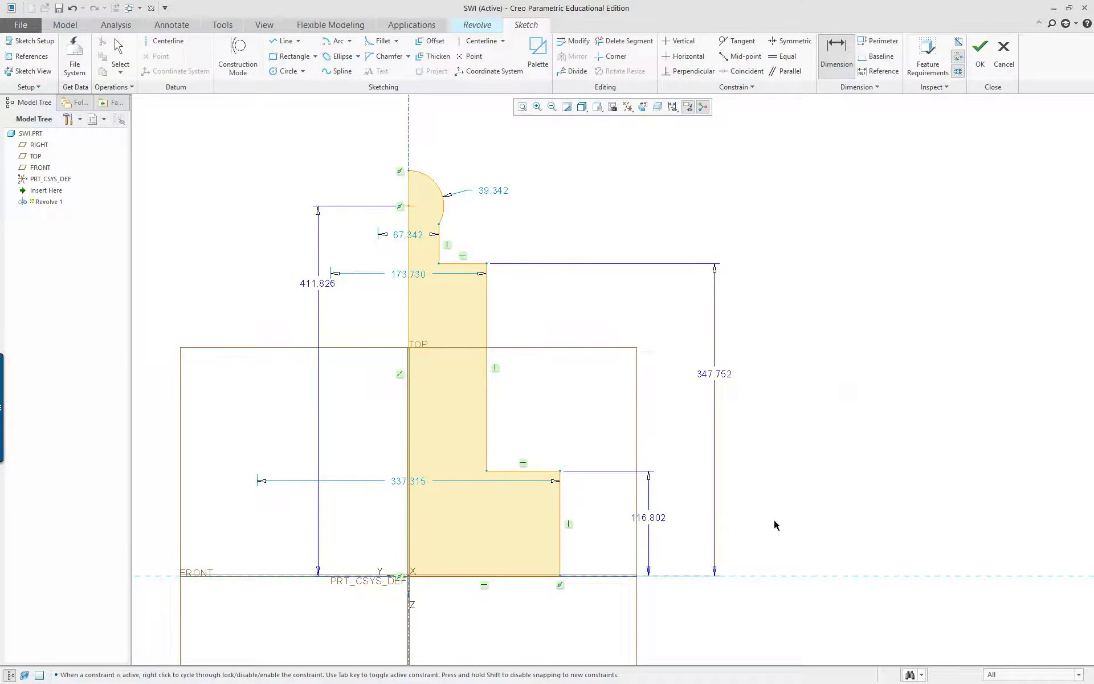
scroll(780, 495, "down", 1)
scroll(608, 418, "up", 1)
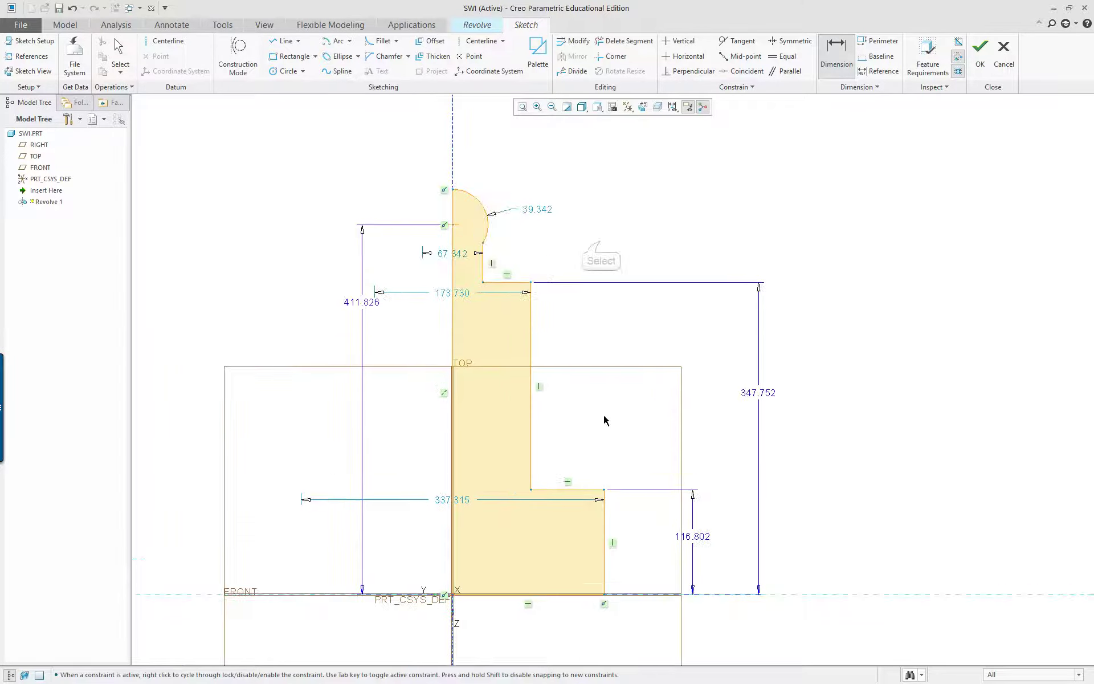
middle_click(354, 205)
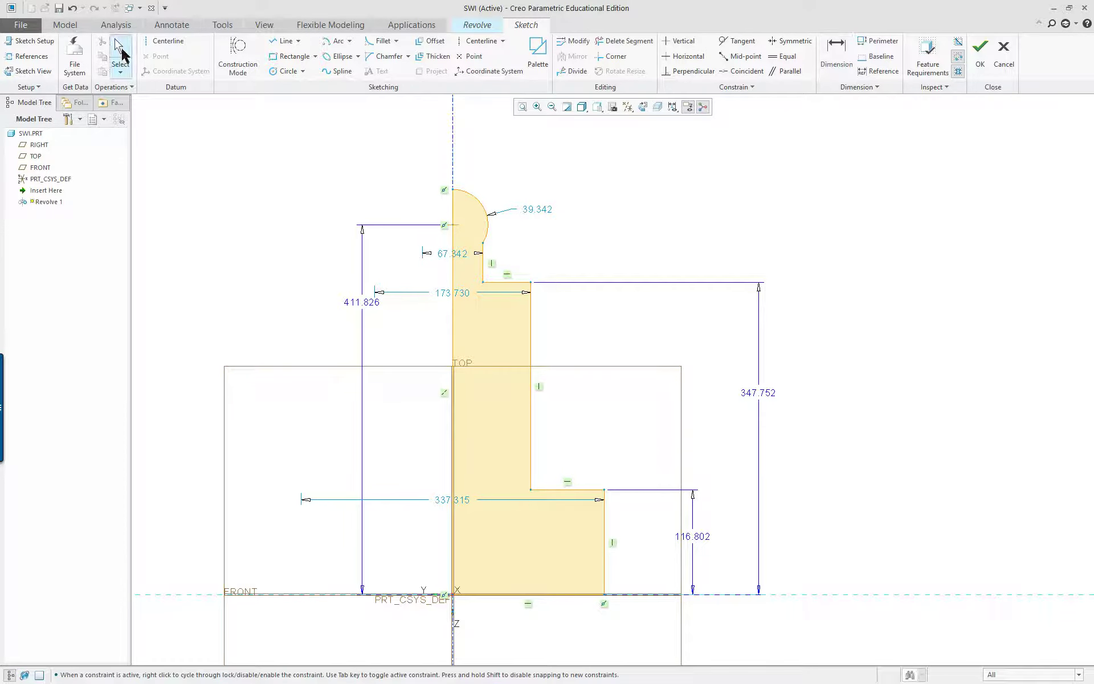
- Convert the arc's 39.342 radius dimension to a 78.684 diameter
left_click(543, 211)
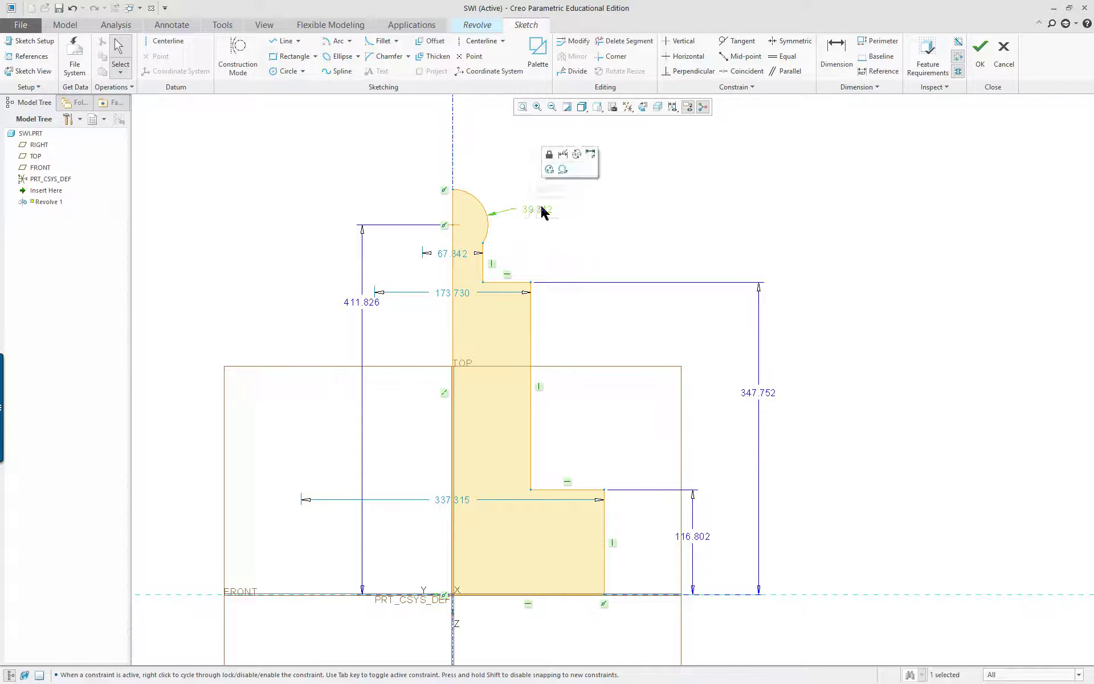
left_click(548, 170)
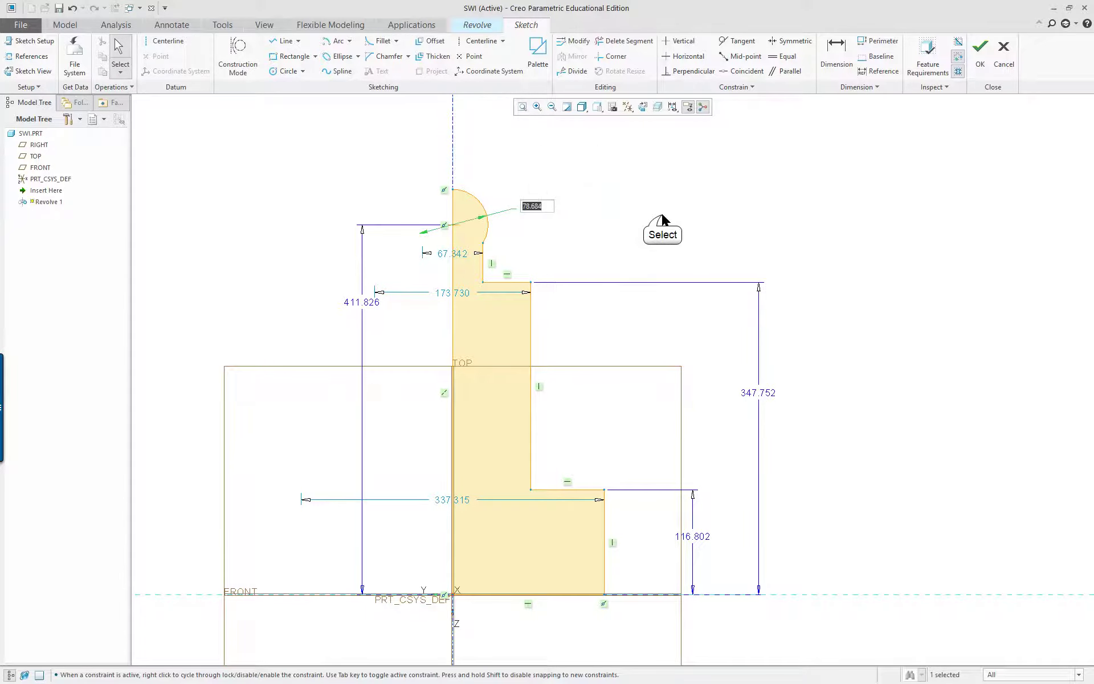
key("Return")
scroll(728, 370, "down", 1)
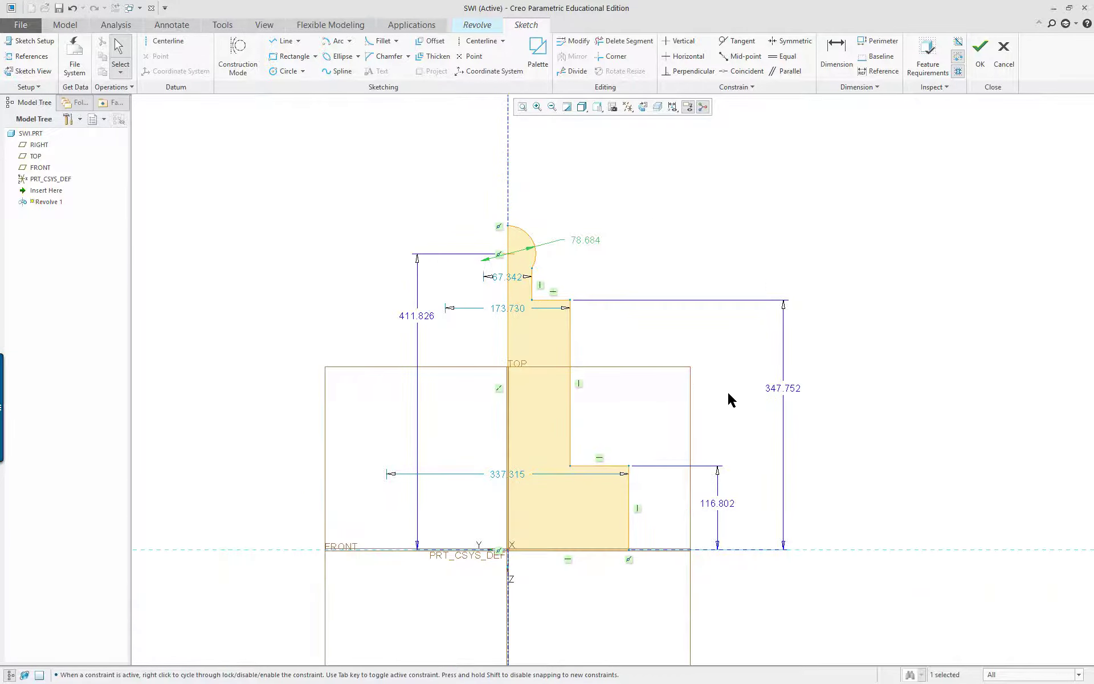
scroll(728, 396, "up", 1)
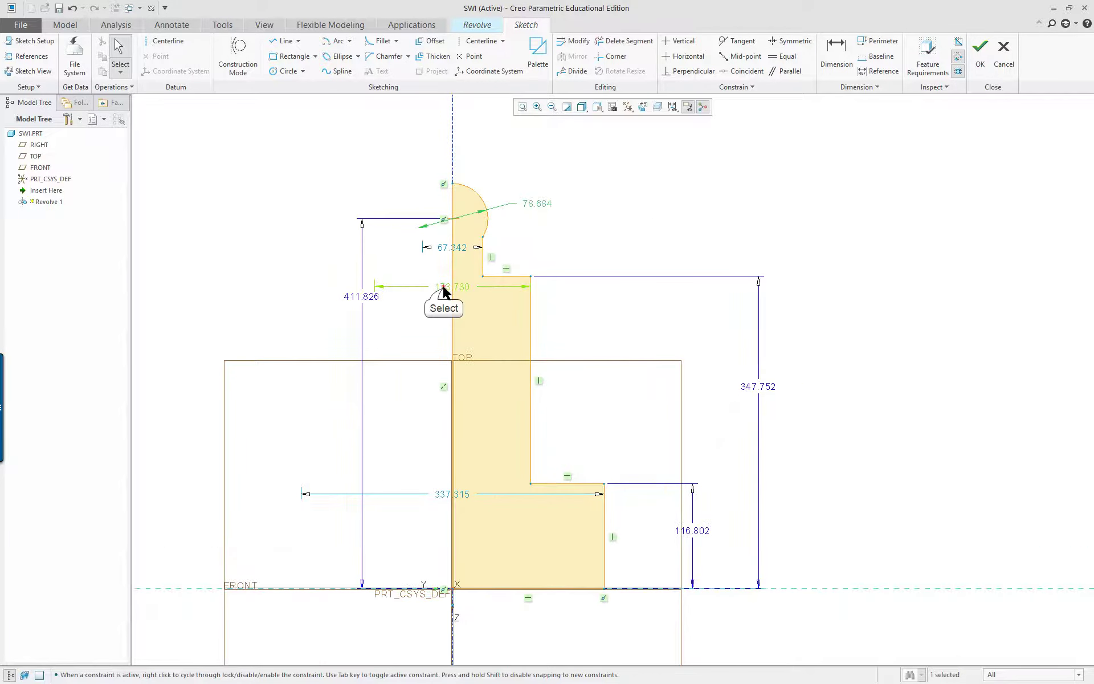
- Move 173.730 above and 337.315 below the sketch, then window-select all entities
left_click_drag(452, 287, 438, 143)
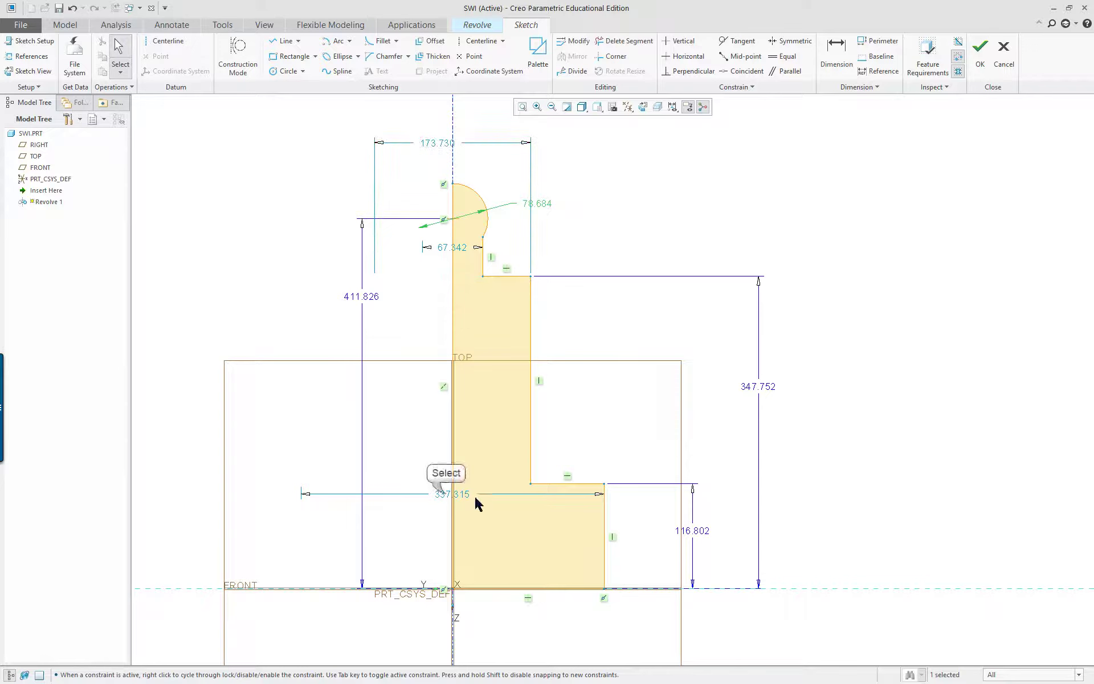
mouse_move(453, 494)
left_mouse_down()
mouse_move(439, 625)
mouse_move(420, 628)
left_mouse_up()
scroll(799, 596, "down", 5)
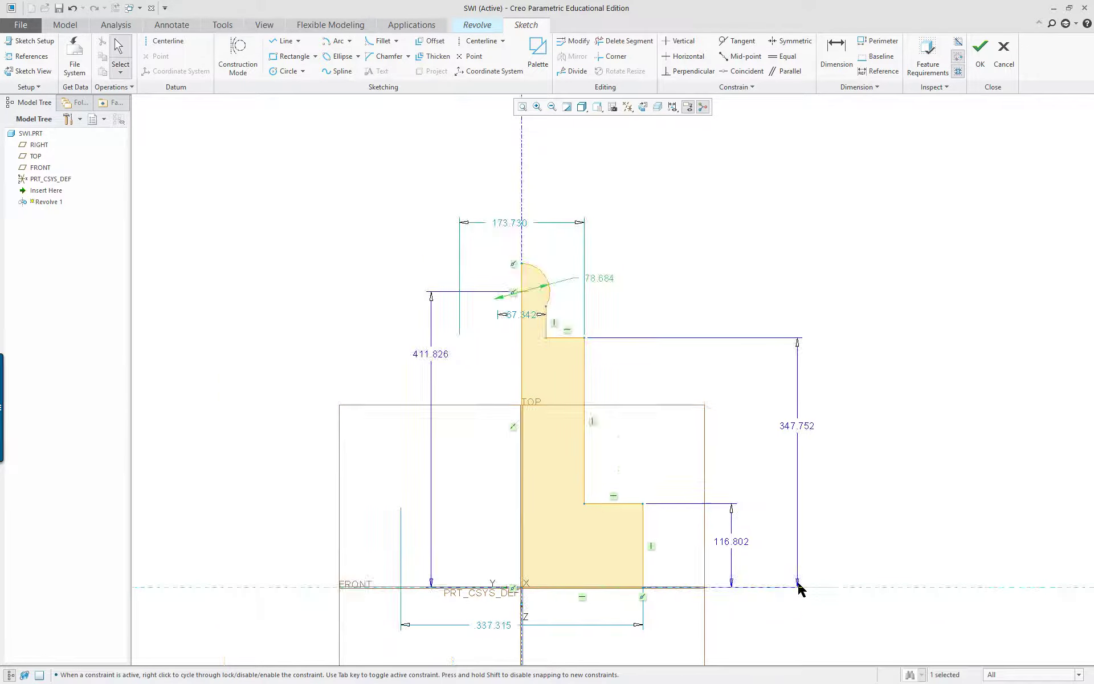
mouse_move(802, 607)
middle_mouse_down("ctrl")
mouse_move(740, 570)
mouse_move(733, 486)
middle_mouse_up("ctrl")
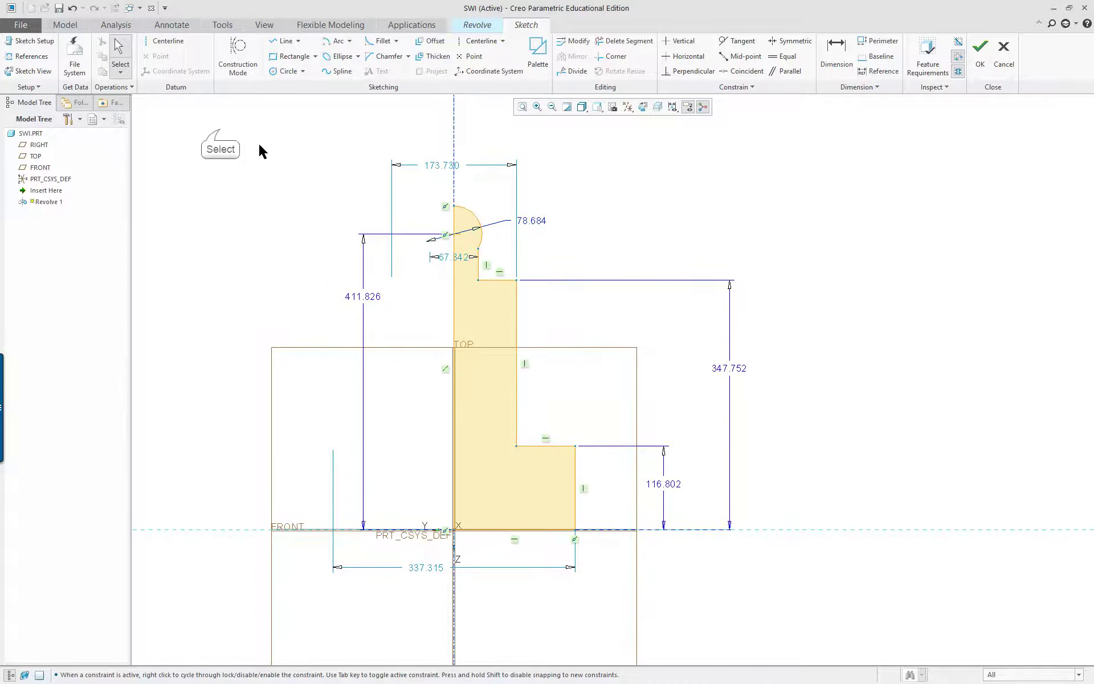
mouse_move(220, 130)
left_mouse_down()
mouse_move(245, 200)
mouse_move(762, 662)
mouse_move(770, 598)
left_mouse_up()
- Modify all dimensions with Lock Scale, setting the arc diameter sd0 to .4375
right_click(257, 196)
left_click(268, 174)
left_click(532, 318)
left_click_drag(601, 219, 842, 232)
left_click_drag(856, 382, 881, 508)
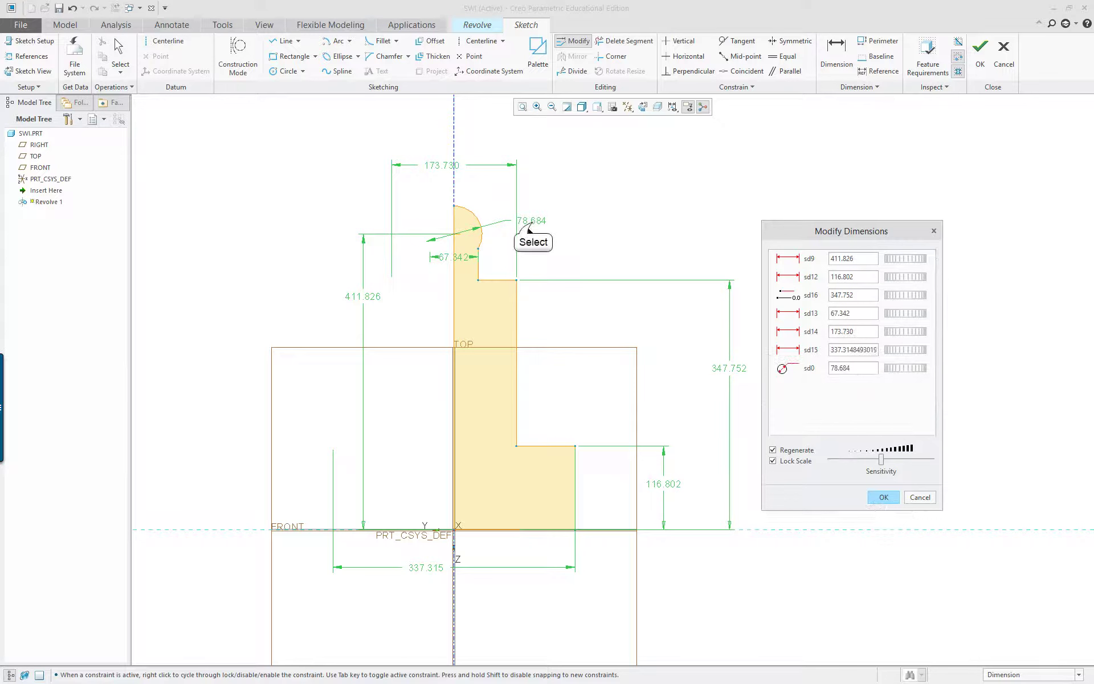
left_click(526, 224)
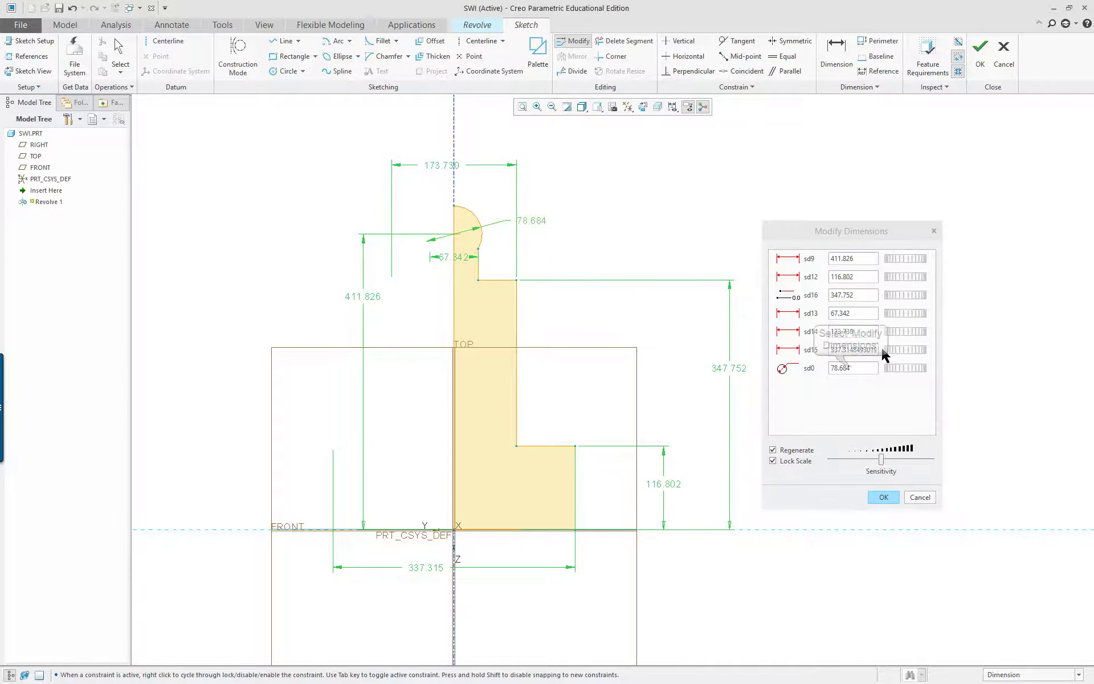
left_click(850, 368)
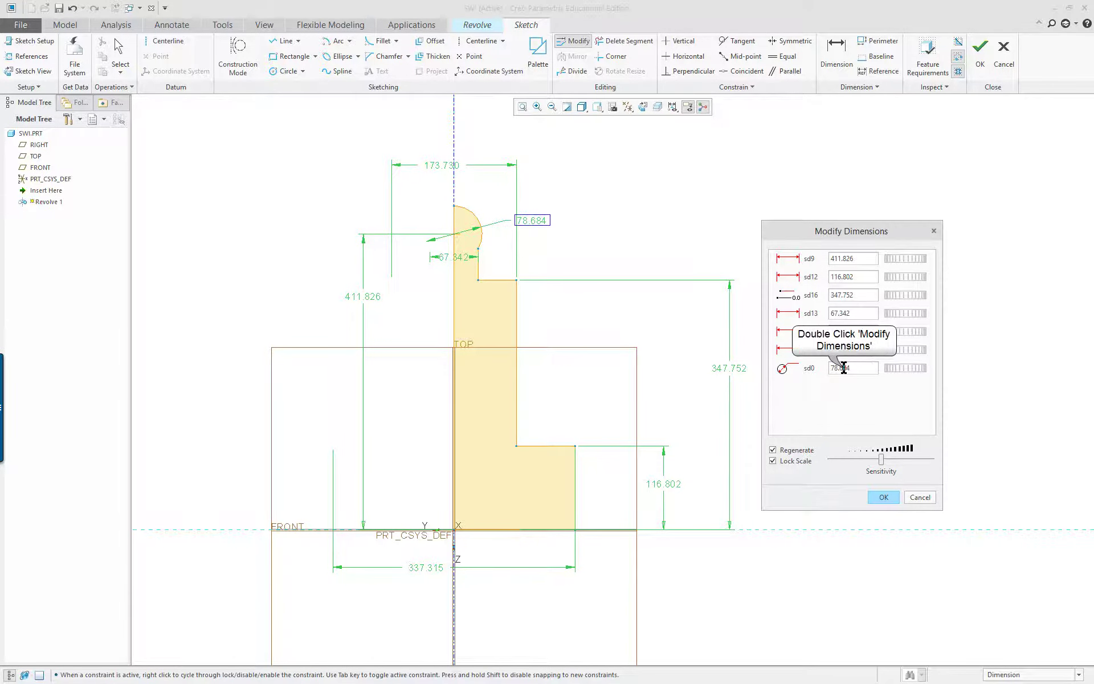
double_click(844, 368)
type(".")
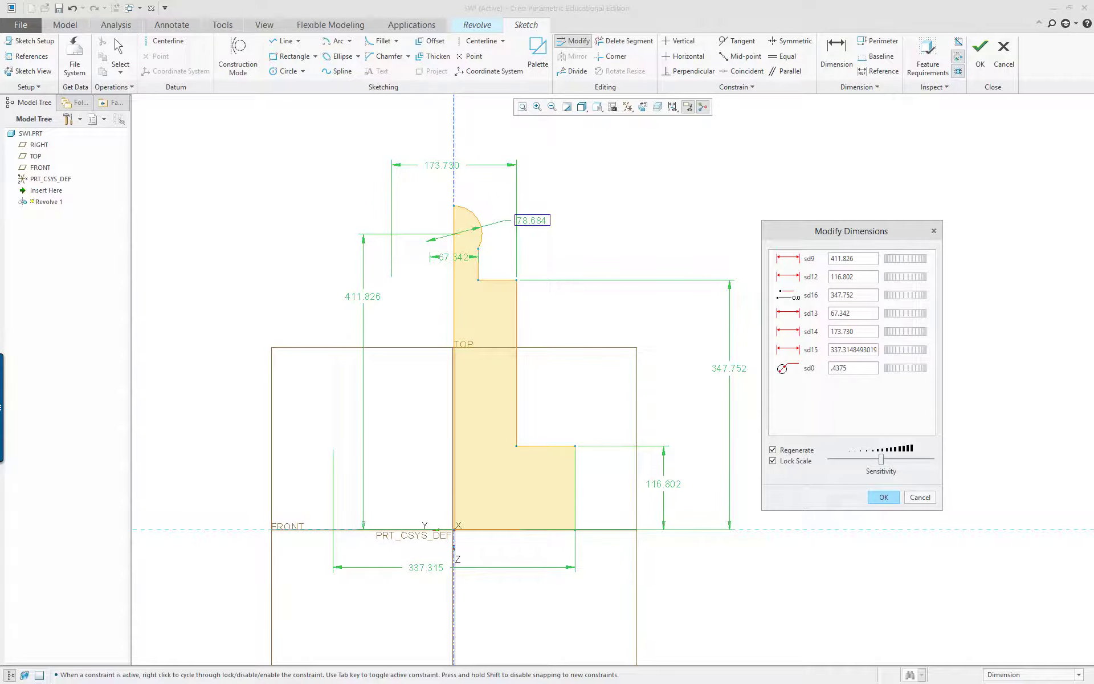
type("4375")
key("Return")
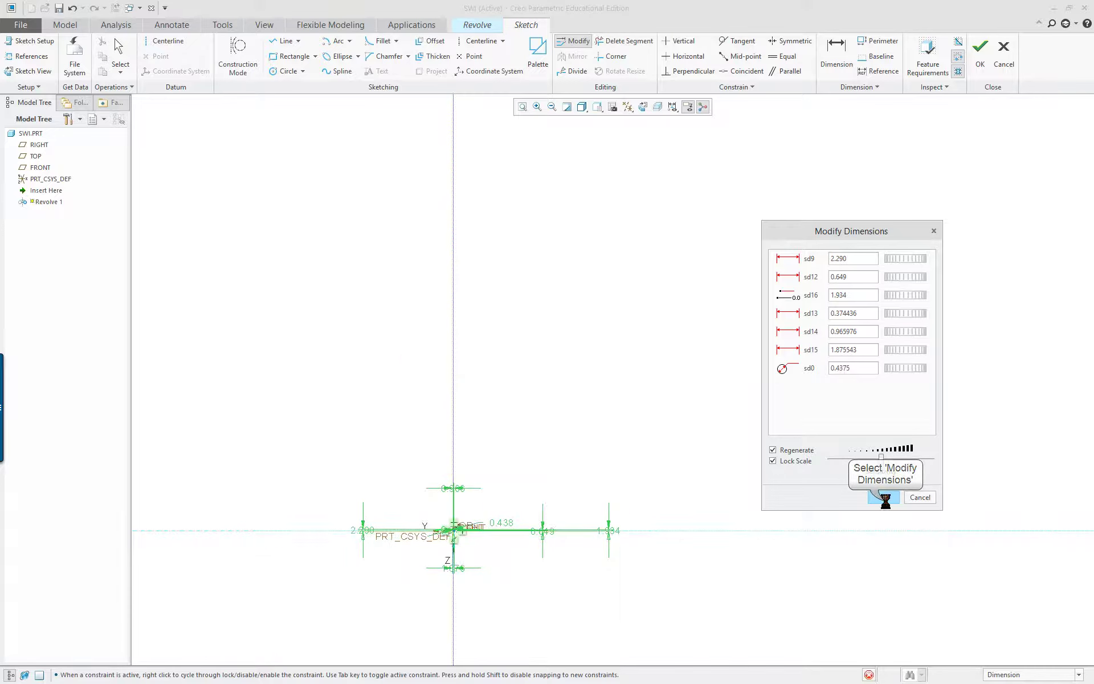
left_click(884, 497)
left_click(987, 492)
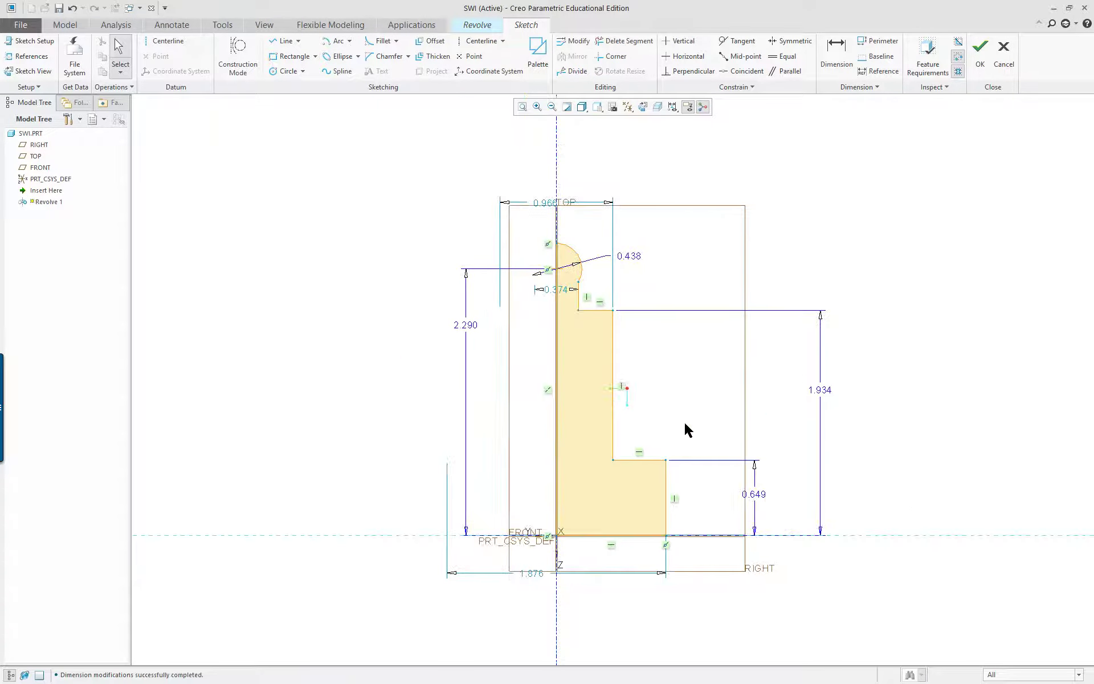
- Set the base width to 1.500, the step height to 1.250 and the overall height to 6.000
double_click(494, 602)
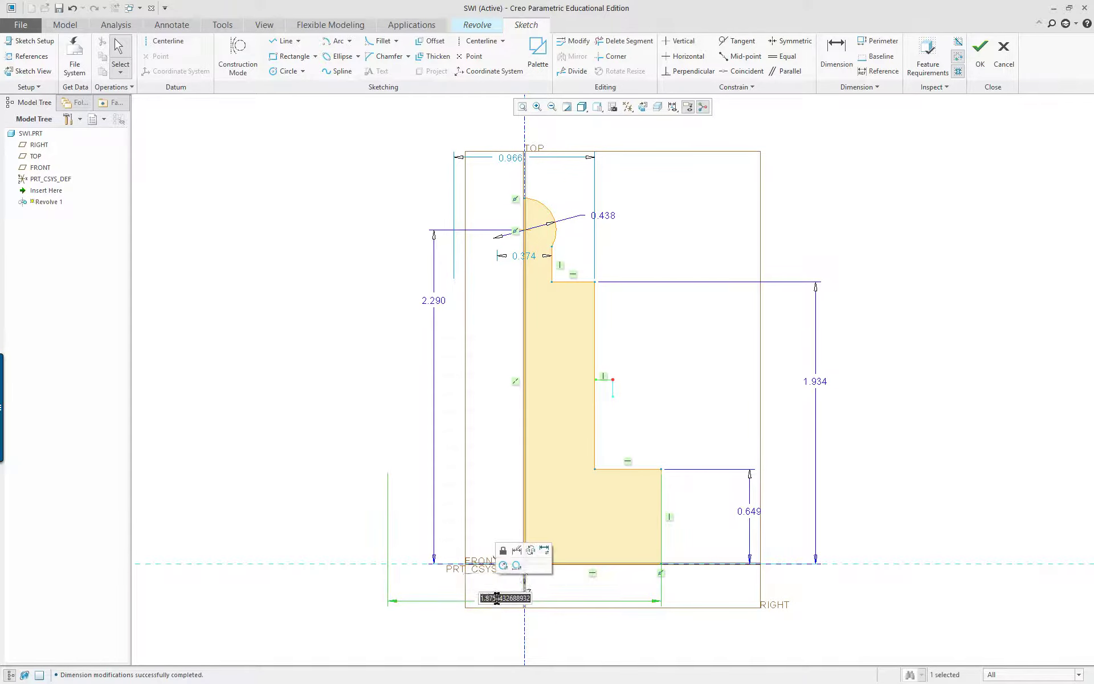
type("1.5")
key("Return")
double_click(744, 513)
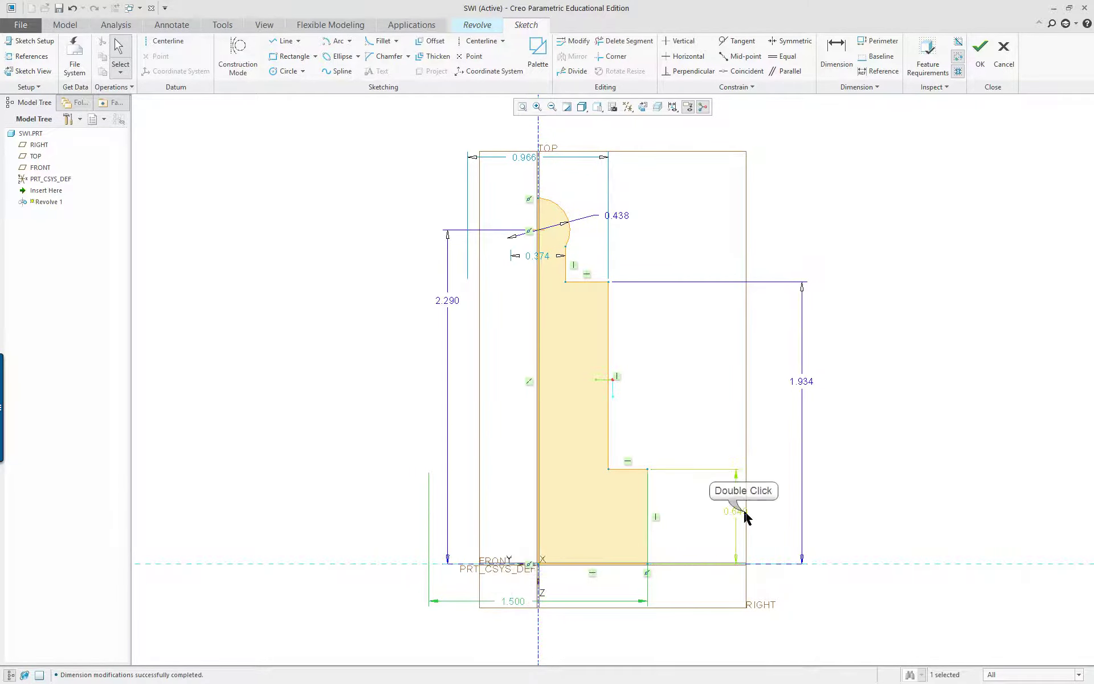
type("1.25")
key("Return")
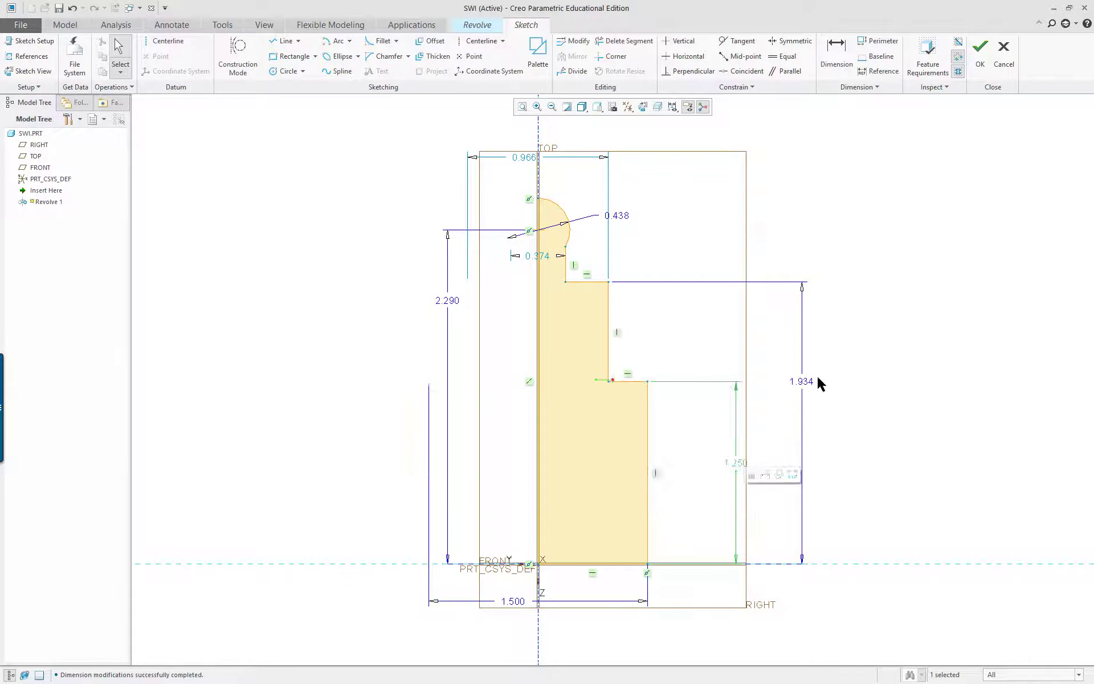
double_click(444, 304)
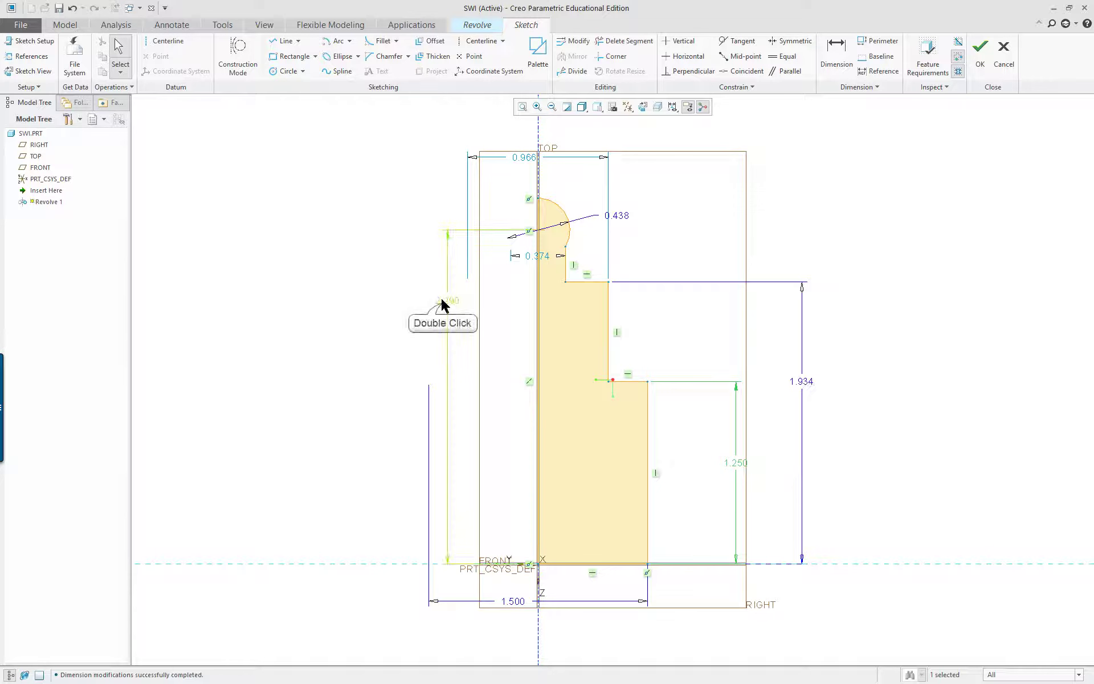
type("6")
key("Return")
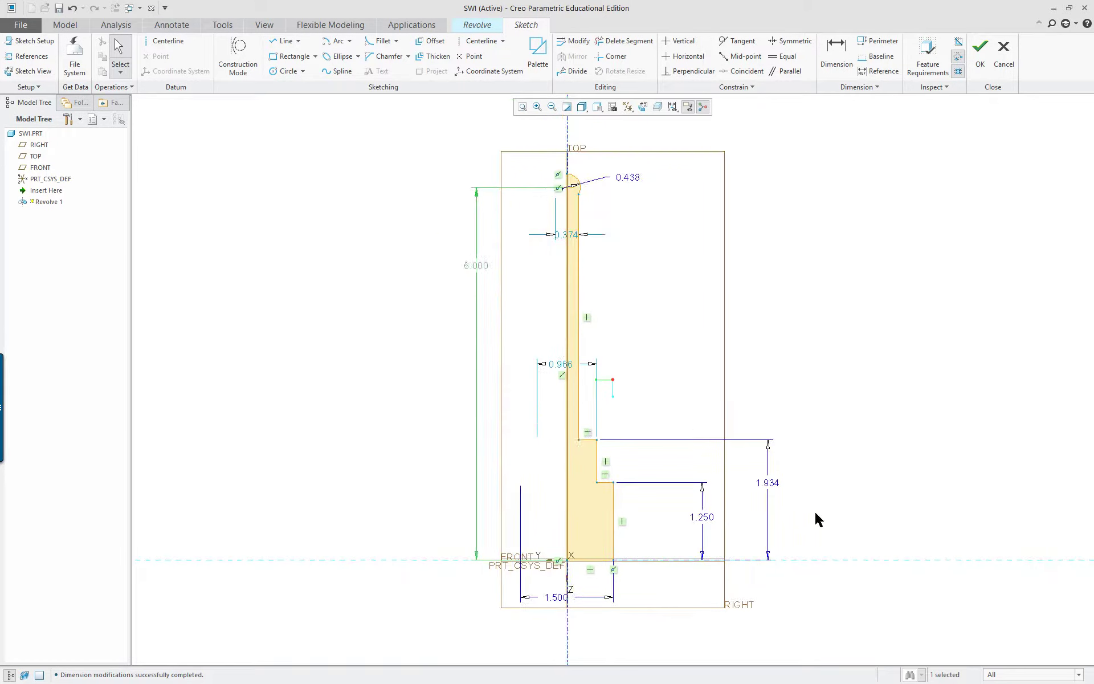
- Set the remaining profile dimensions to 5.500 height, 0.375 and 0.500
double_click(774, 484)
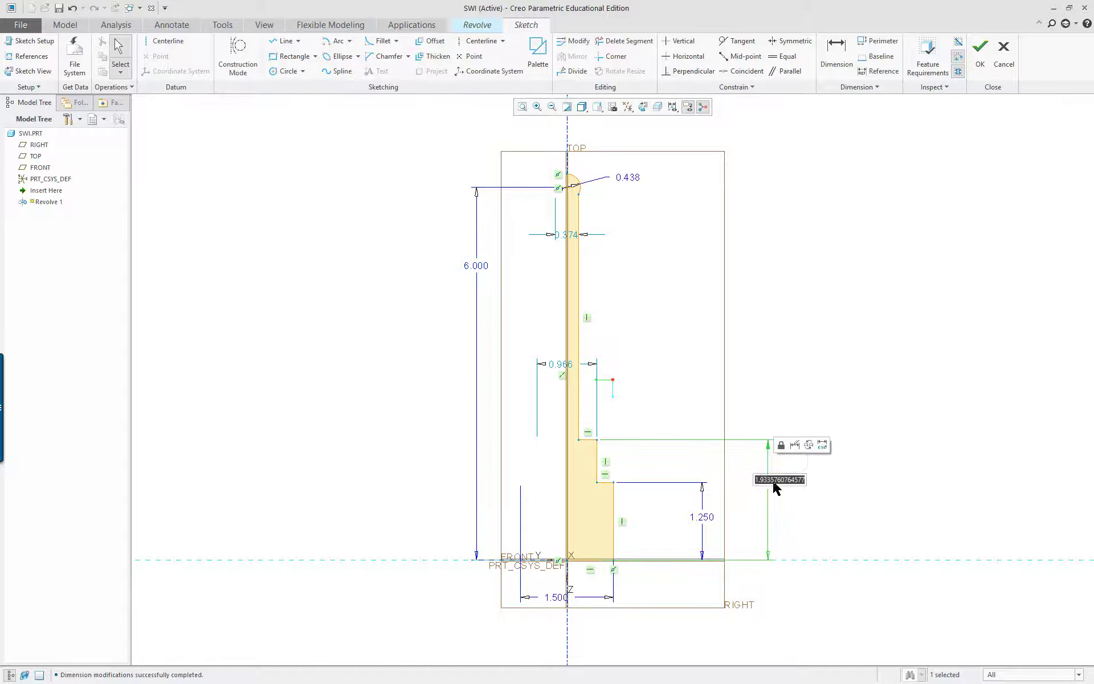
type("2")
type(".5")
key("Return")
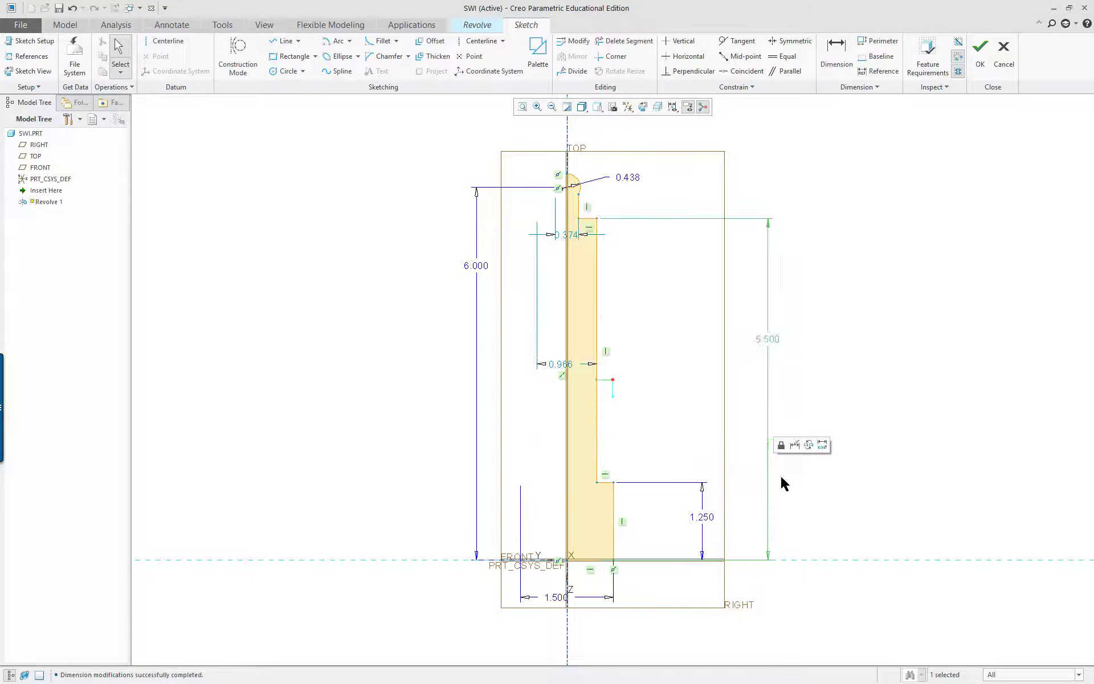
double_click(552, 216)
key("BackSpace")
type(".375")
key("Return")
double_click(560, 367)
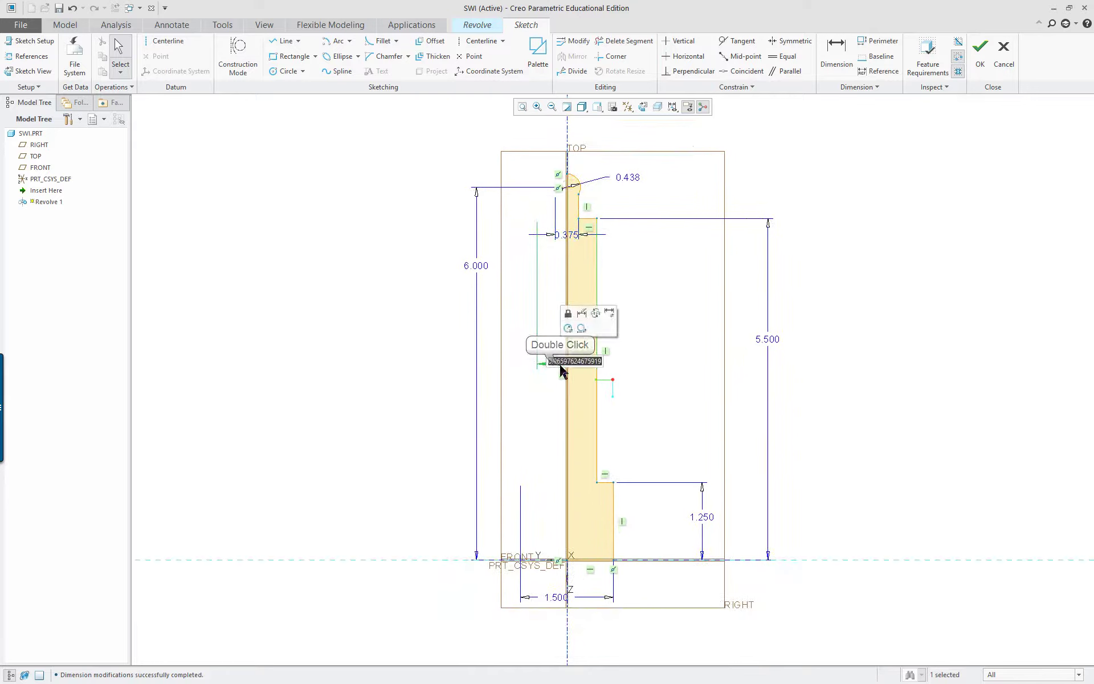
key("BackSpace")
type(".5")
key("Return")
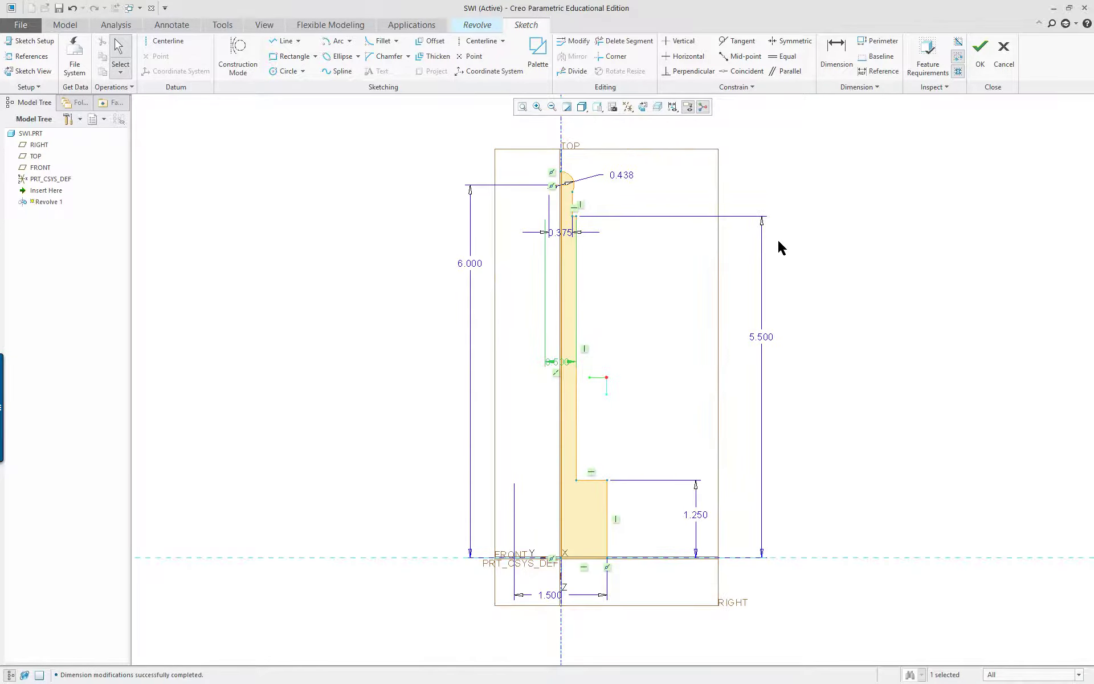
key("alt+Tab")
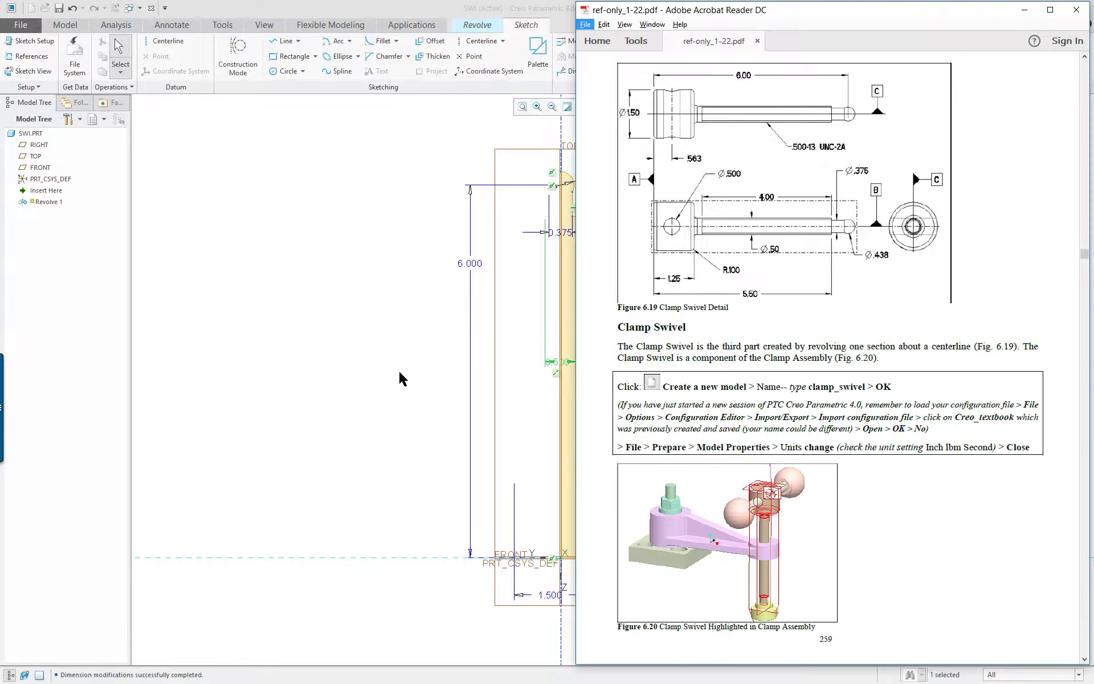
key("alt+Tab")
middle_click_drag(398, 368, 246, 369, "shift")
key("alt+Tab")
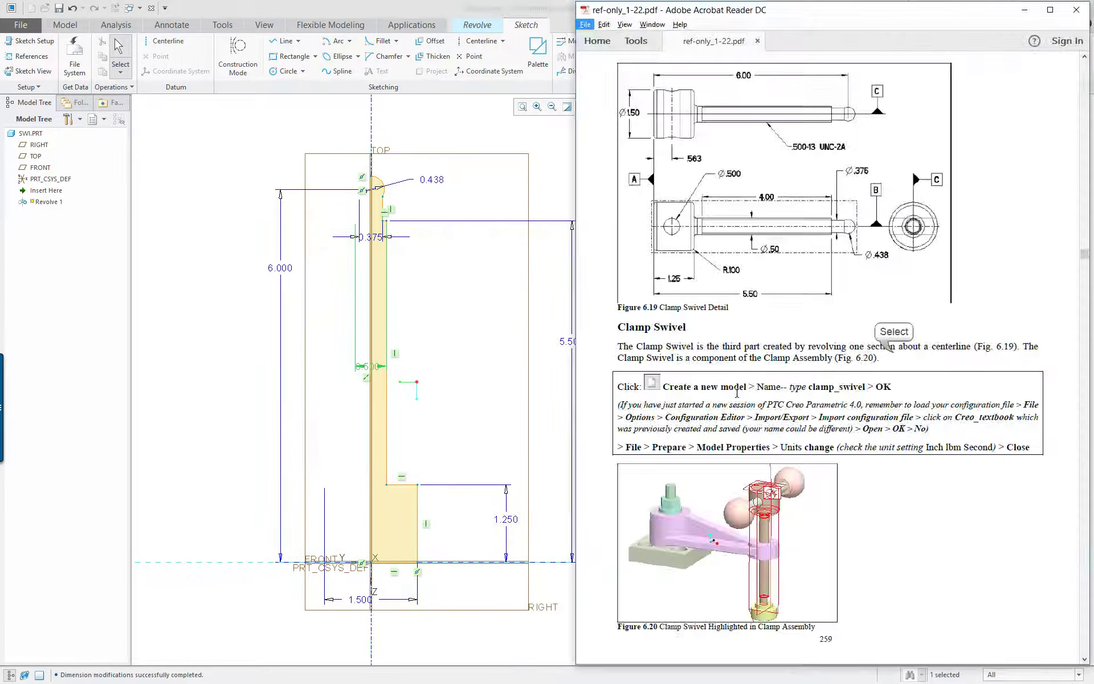
scroll(893, 351, "down", 20)
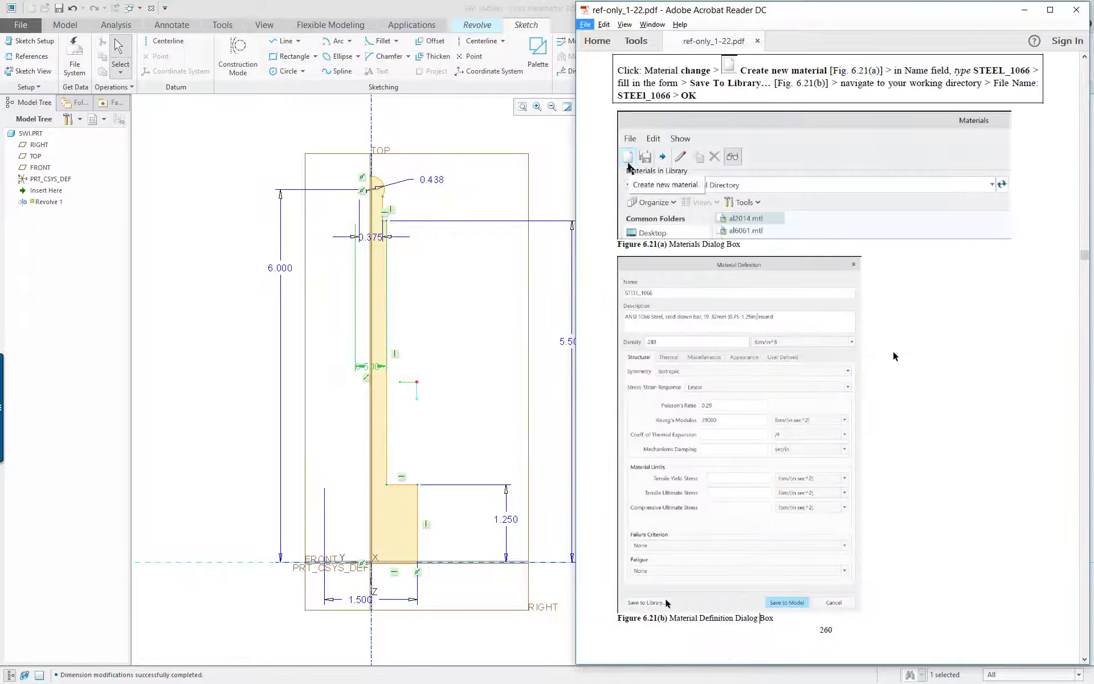
scroll(893, 352, "down", 8)
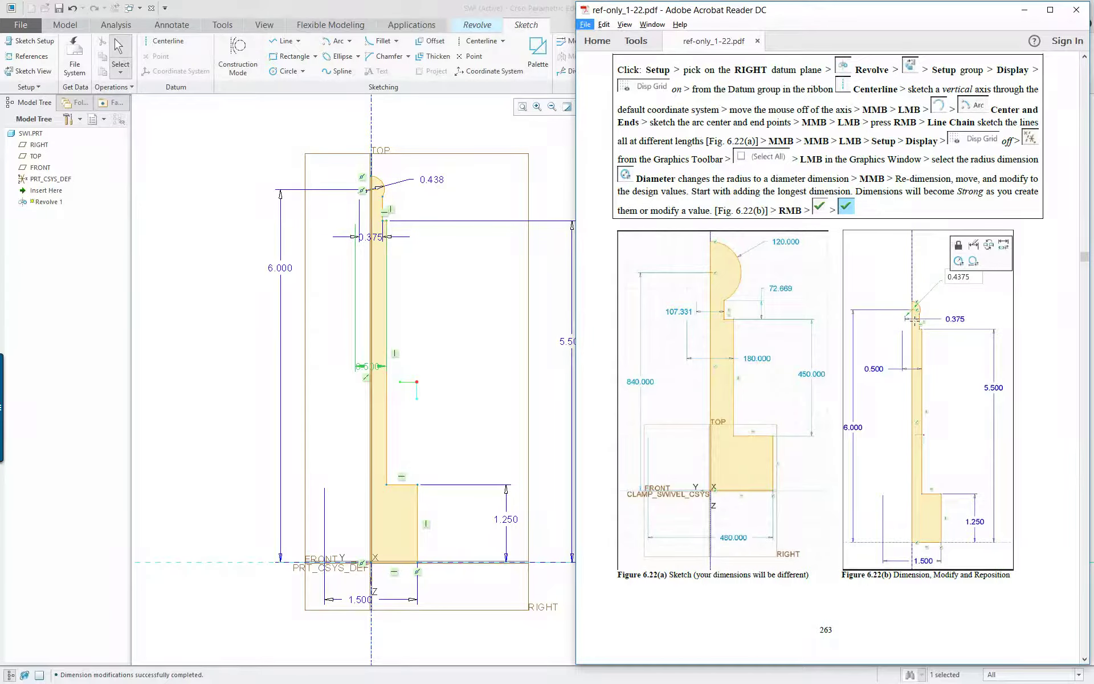
left_click(453, 393)
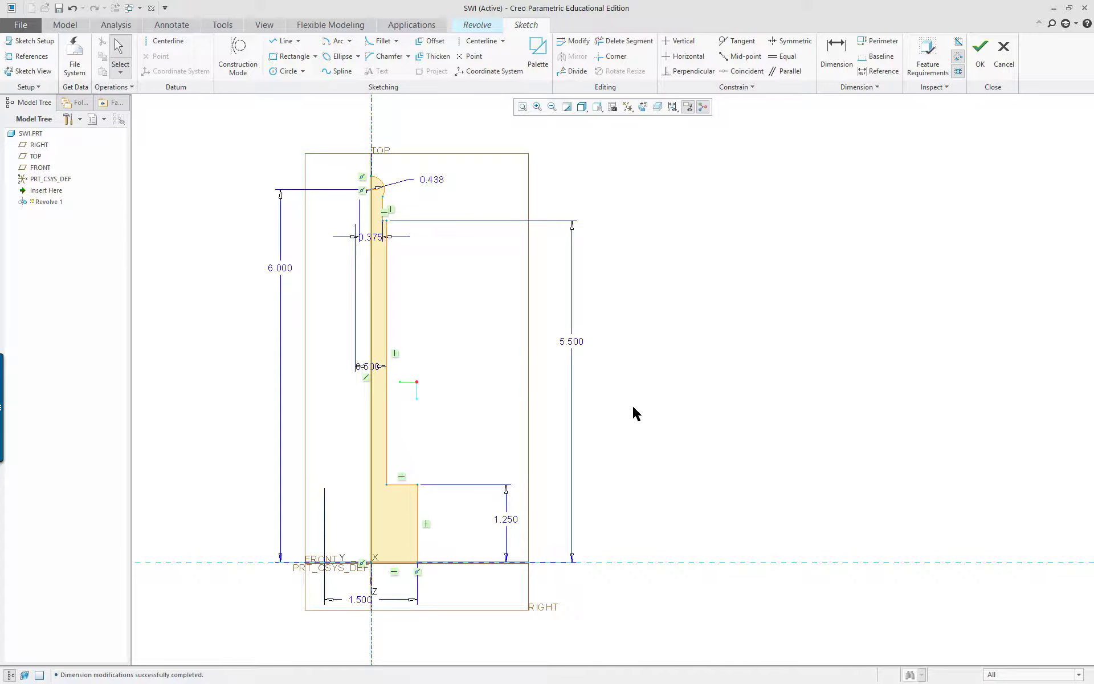
- Exit the sketch and complete Revolve 1 as a ball-tipped shaft on a cylindrical base
middle_click_drag(654, 398, 593, 418)
right_click(623, 360)
left_click(651, 455)
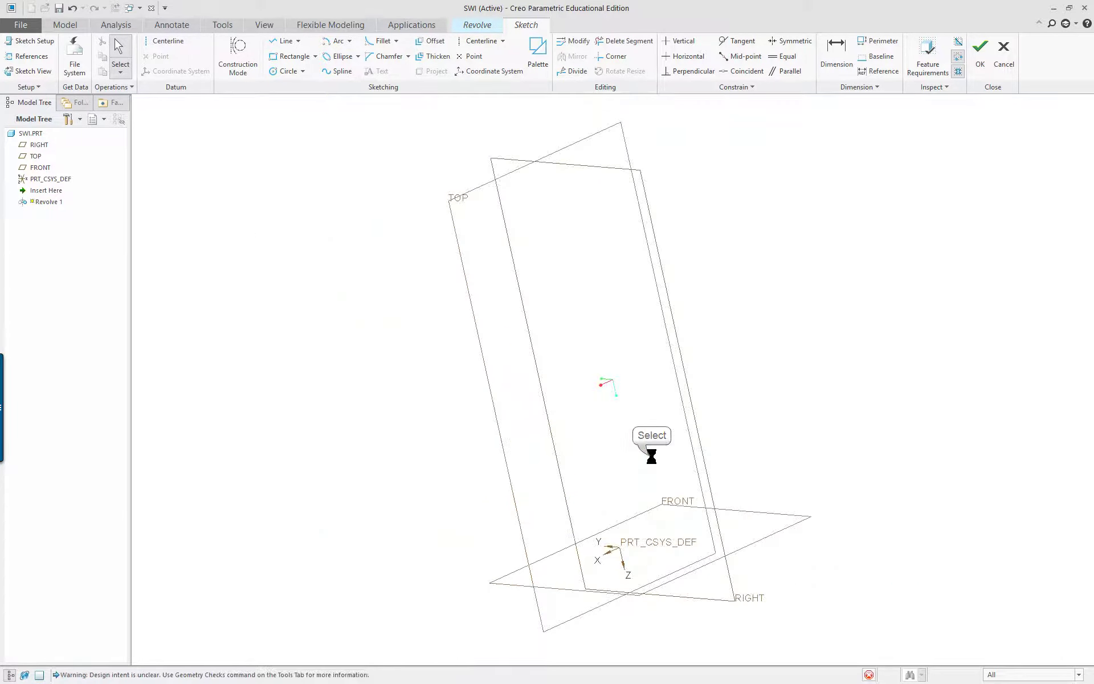
middle_click(743, 440)
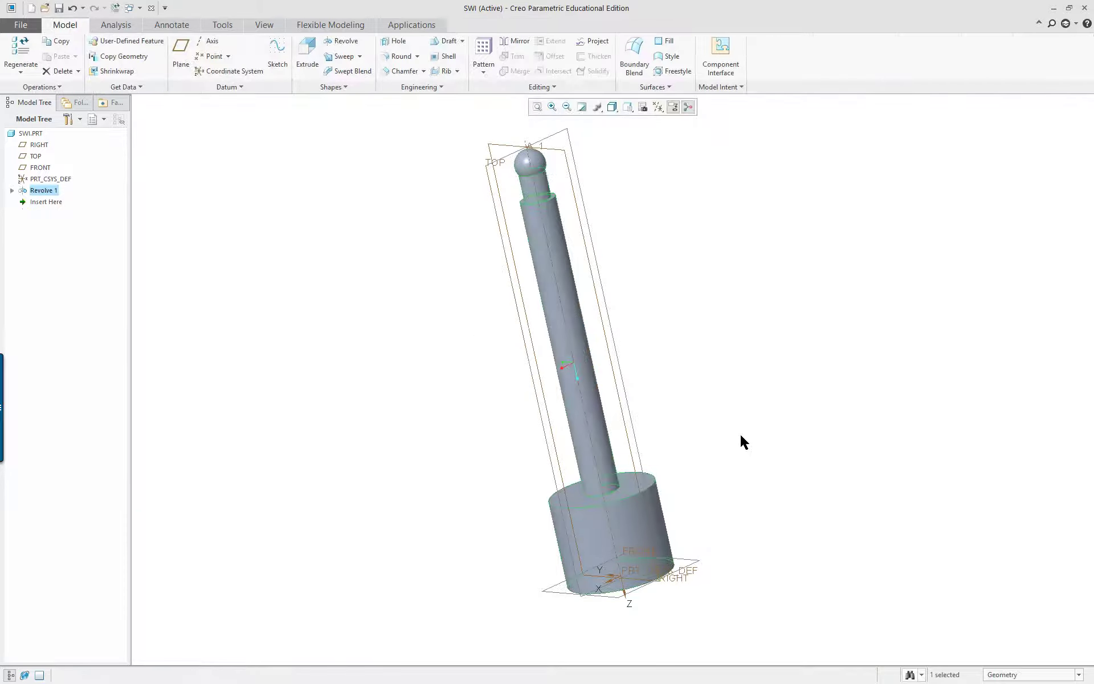
middle_click_drag(728, 417, 399, 337)
left_click(397, 340)
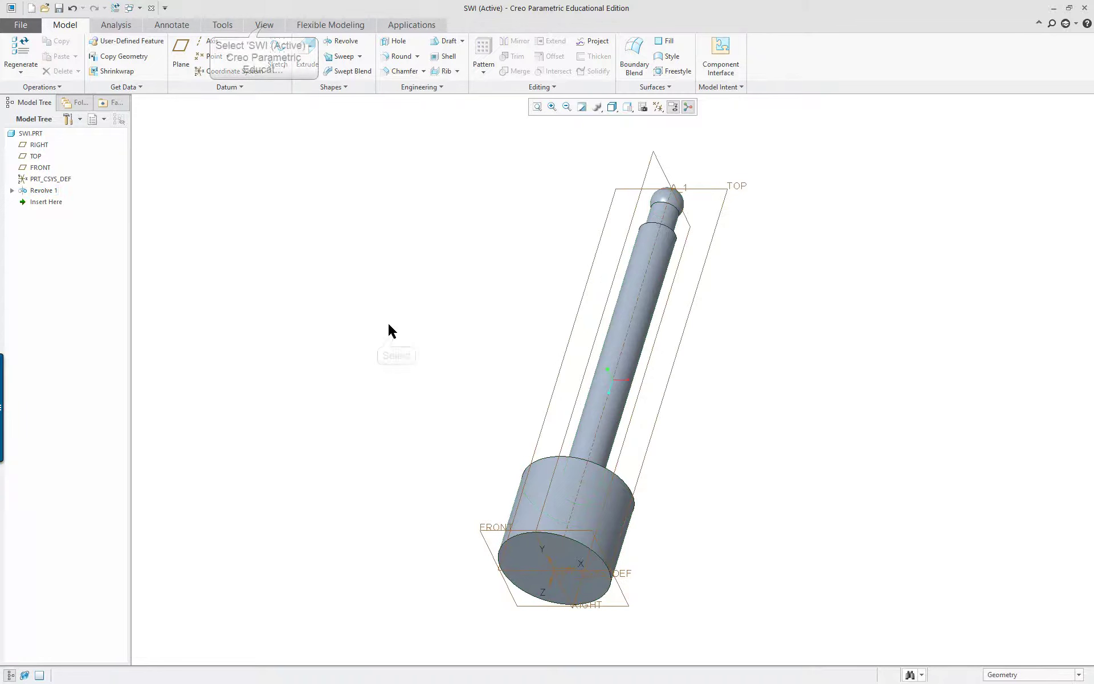
left_click(264, 24)
- Apply a plain grey appearance to the whole SWI.PRT part
left_click(128, 48)
left_click(28, 133)
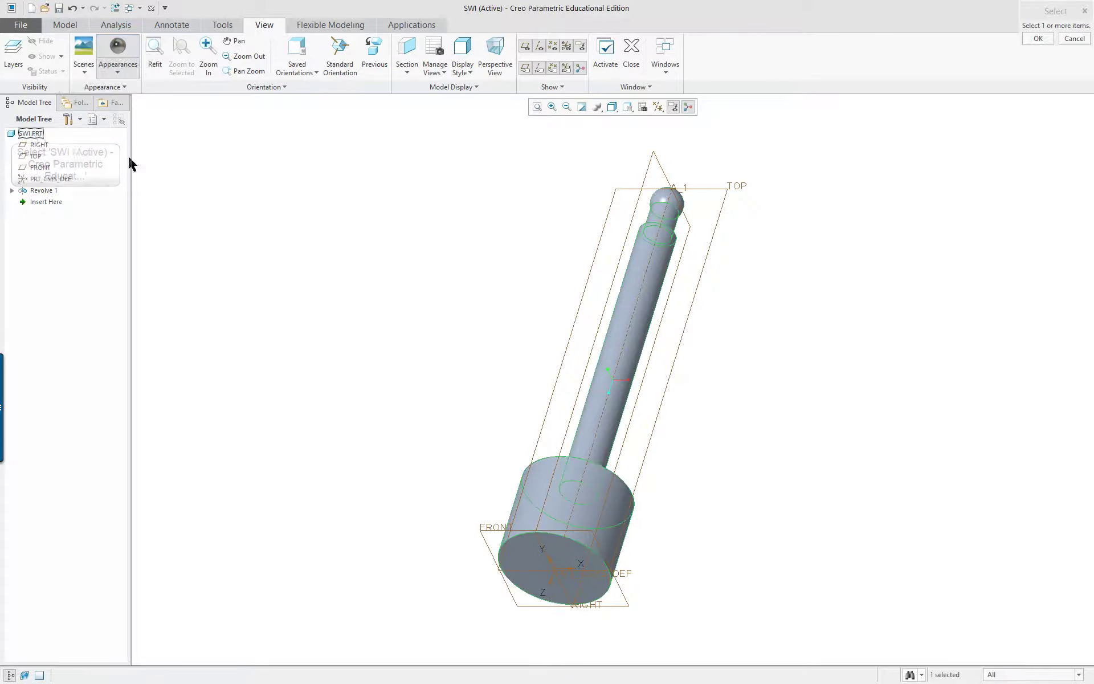
middle_click(200, 161)
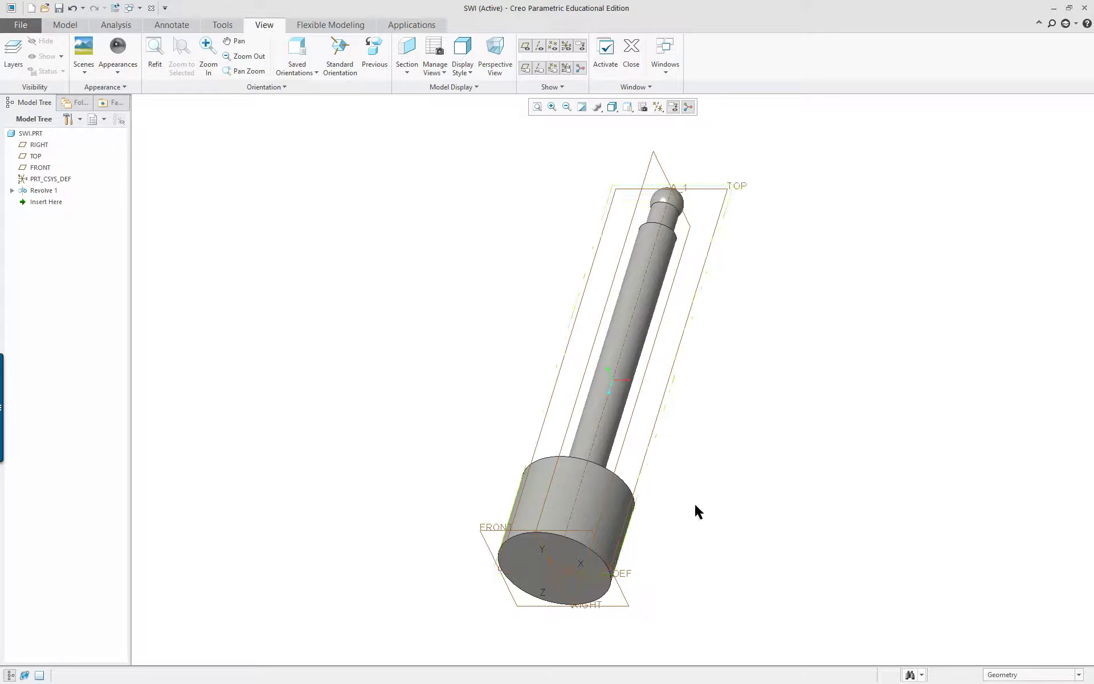
mouse_move(694, 509)
middle_mouse_down()
mouse_move(738, 456)
mouse_move(920, 389)
mouse_move(908, 428)
mouse_move(924, 460)
mouse_move(926, 422)
mouse_move(879, 443)
mouse_move(913, 457)
mouse_move(921, 438)
middle_mouse_up()
scroll(957, 251, "down", 4)
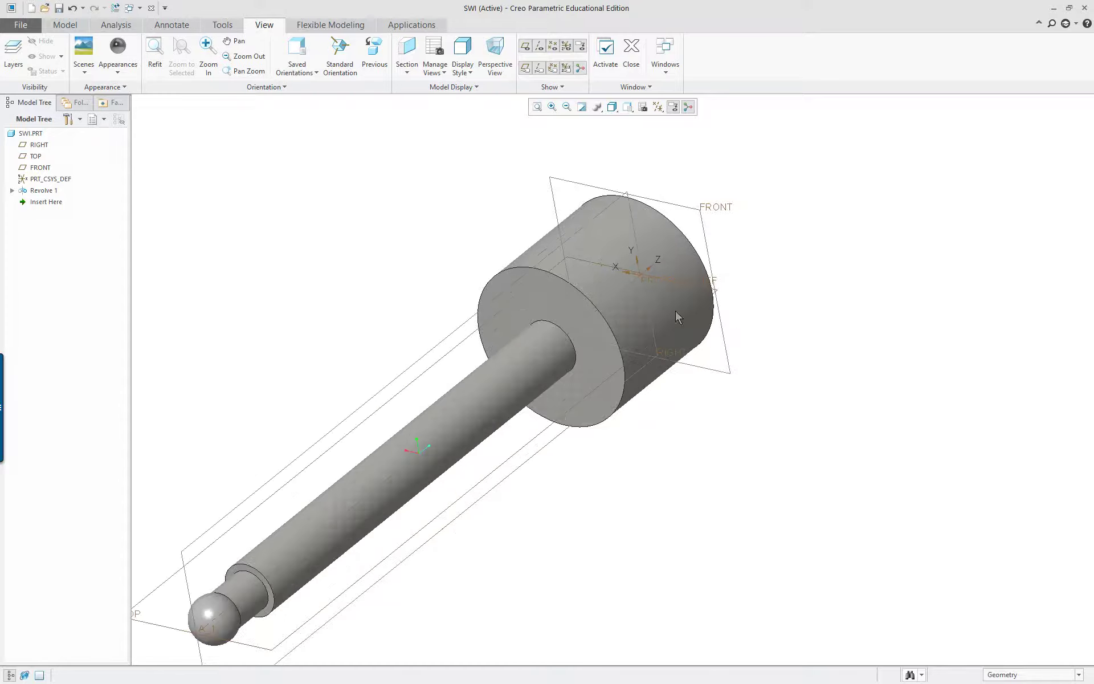
- Start a hole on the cylindrical base, referenced to the large end face
left_click(67, 25)
left_click(393, 42)
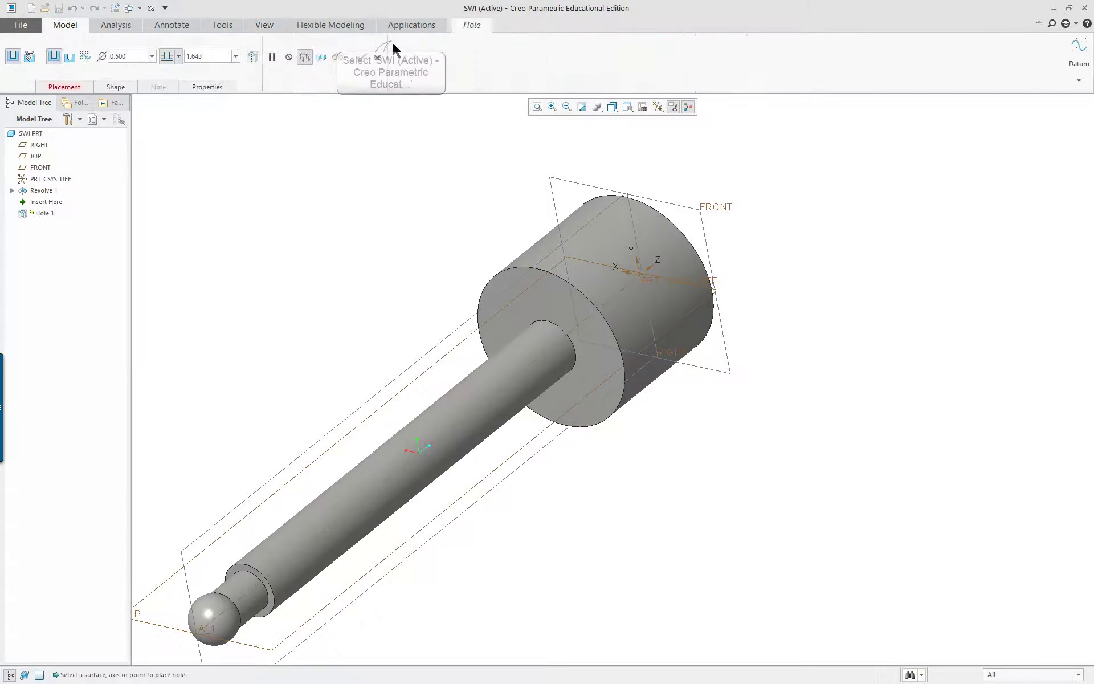
left_click(460, 326)
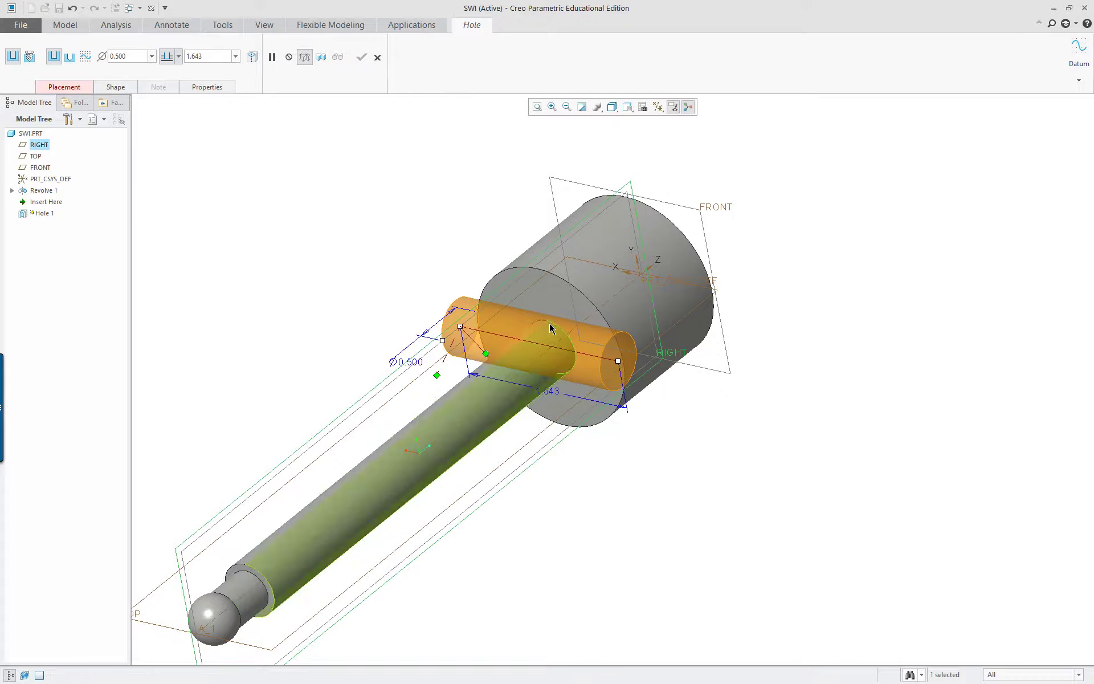
mouse_move(534, 346)
middle_mouse_down()
mouse_move(593, 306)
mouse_move(544, 321)
middle_mouse_up()
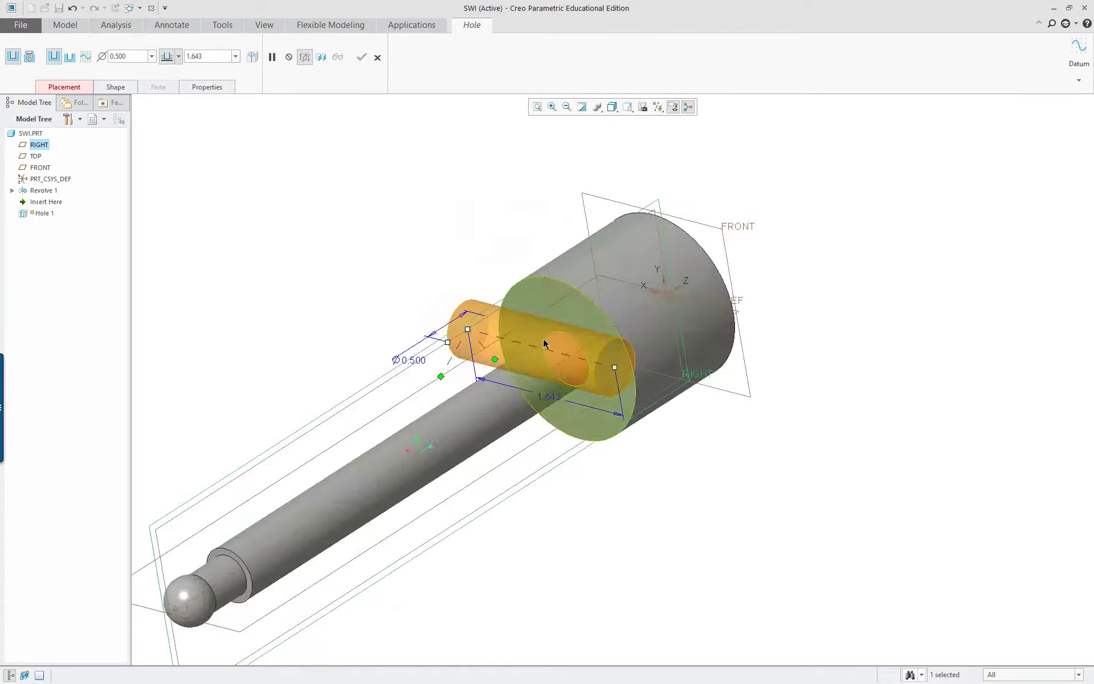
left_click_drag(495, 361, 682, 306)
left_click_drag(713, 262, 723, 245)
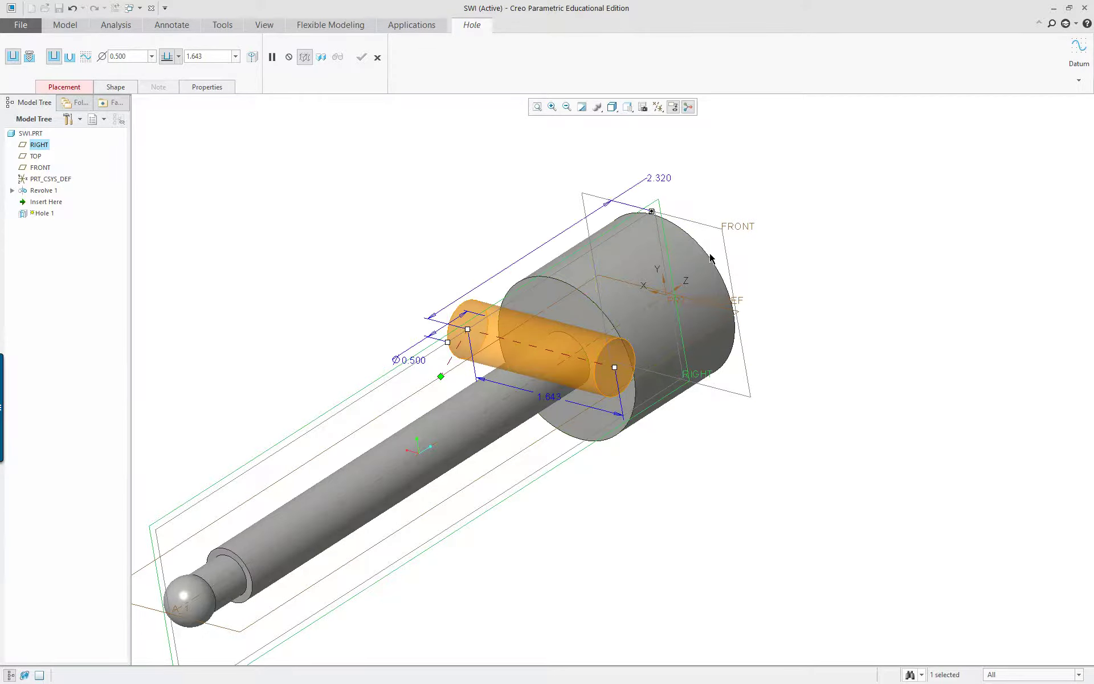
- Undo a datum-plane misplacement and slide the hole to 0.684 from the end face
left_click_drag(441, 377, 501, 465)
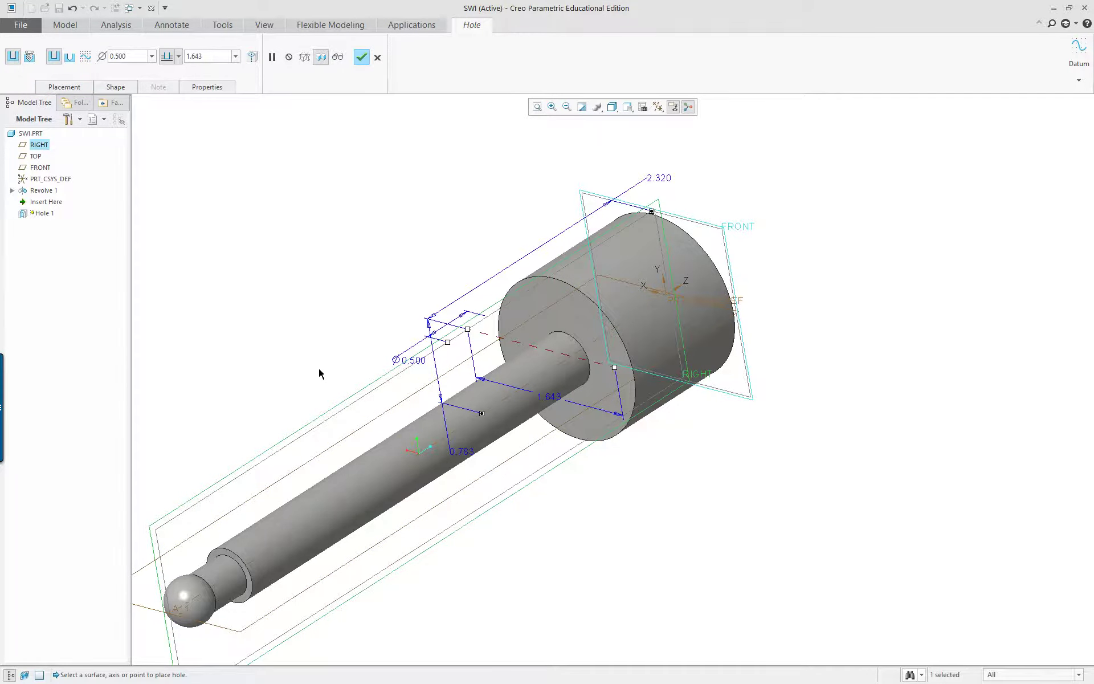
mouse_move(319, 368)
middle_mouse_down()
mouse_move(428, 318)
mouse_move(320, 359)
mouse_move(329, 364)
middle_mouse_up()
left_click(72, 8)
scroll(326, 253, "down", 2)
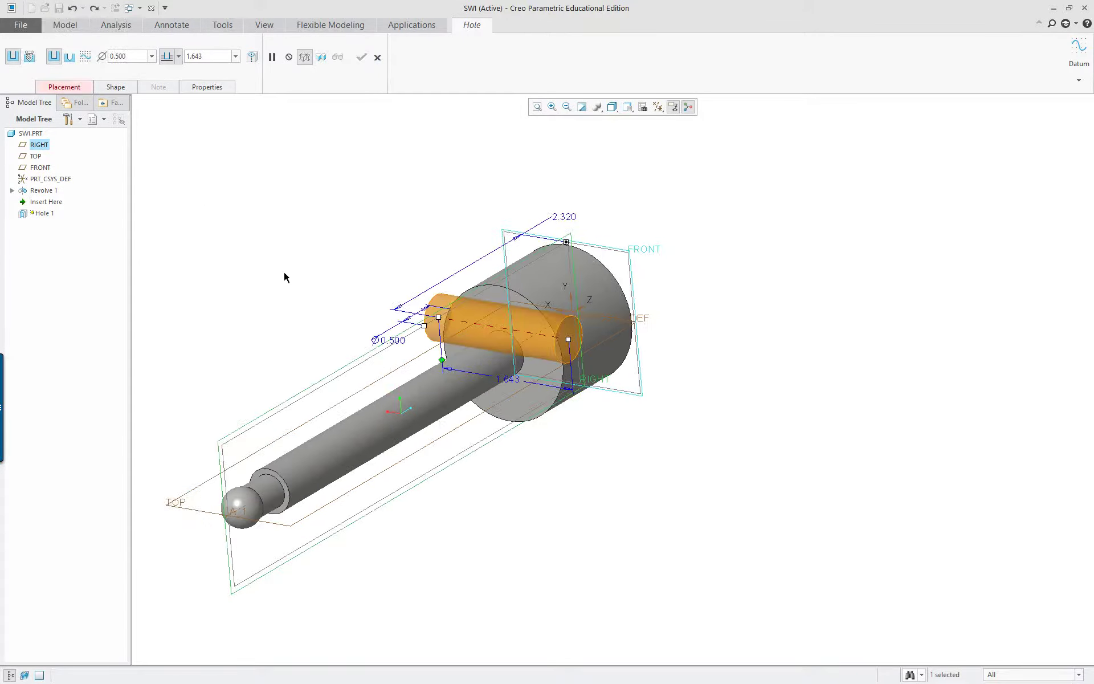
mouse_move(285, 277)
middle_mouse_down()
mouse_move(268, 251)
mouse_move(235, 273)
mouse_move(255, 254)
mouse_move(271, 273)
middle_mouse_up()
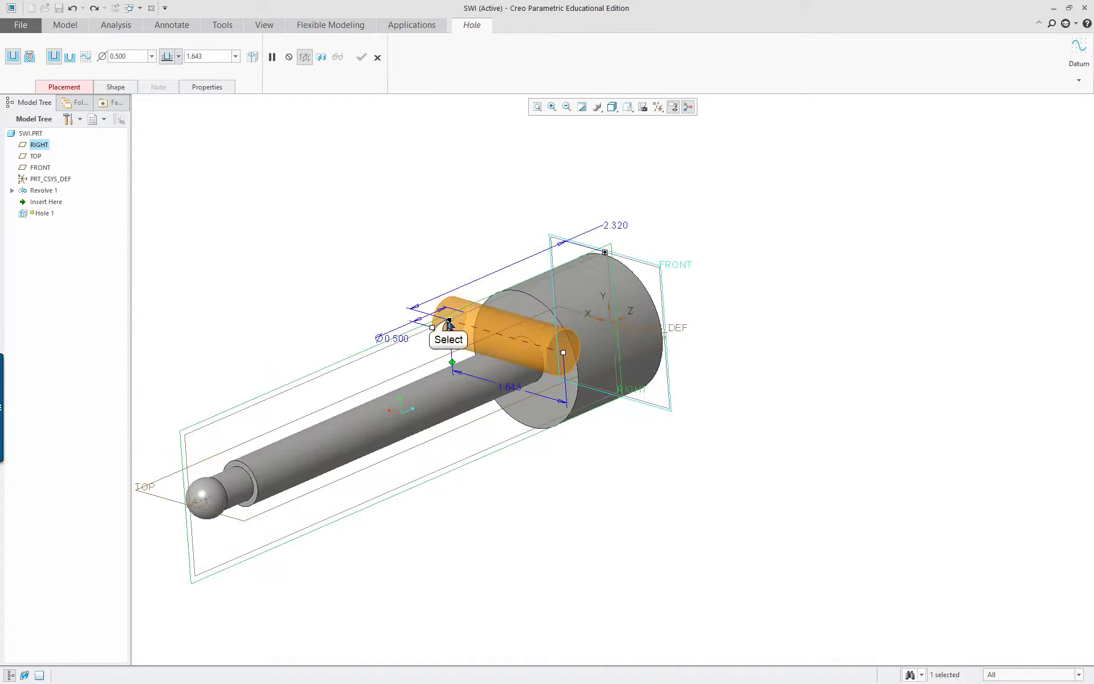
left_click_drag(450, 323, 564, 326)
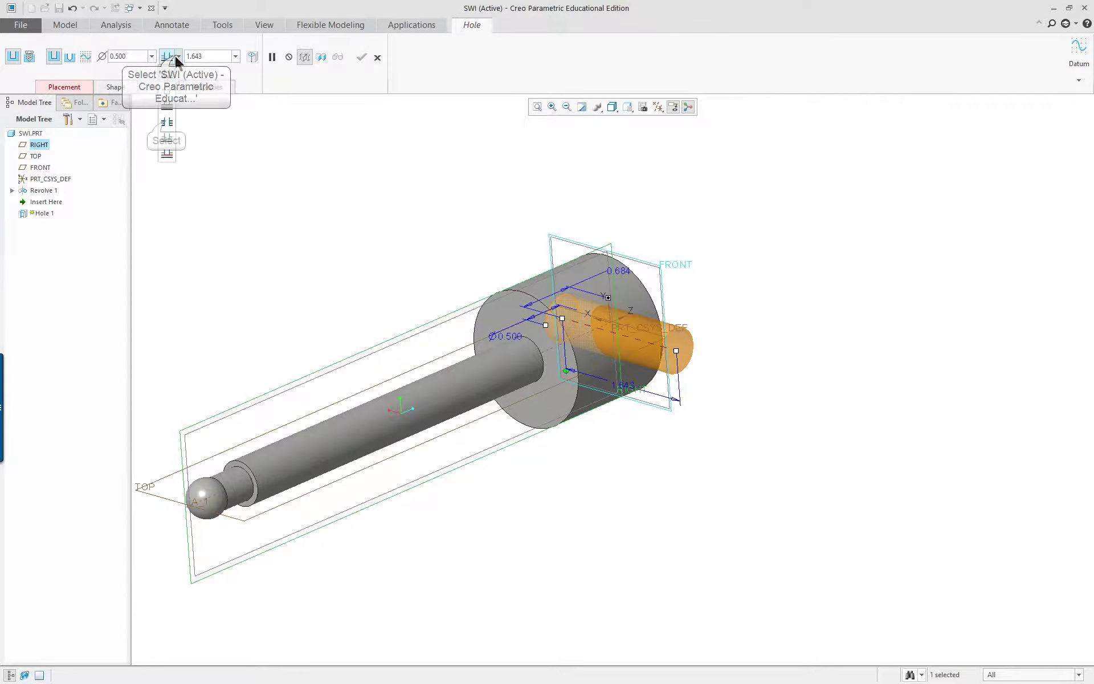
- Set the hole depth to Through Next, with Side 2 set to Through All
left_click(167, 122)
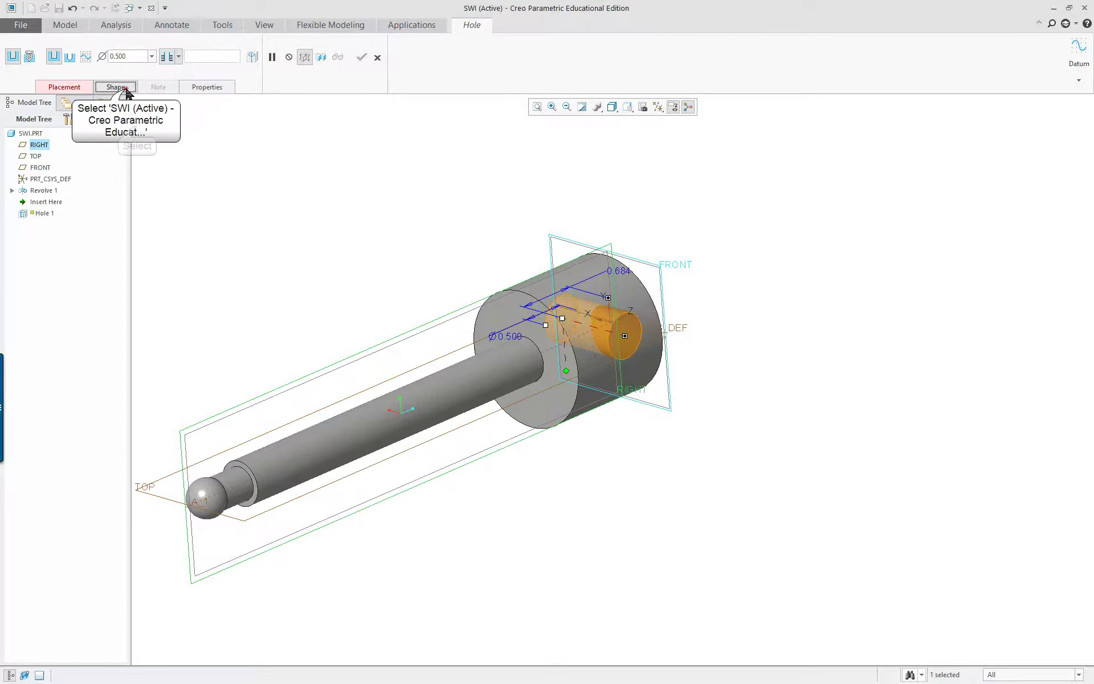
left_click(139, 128)
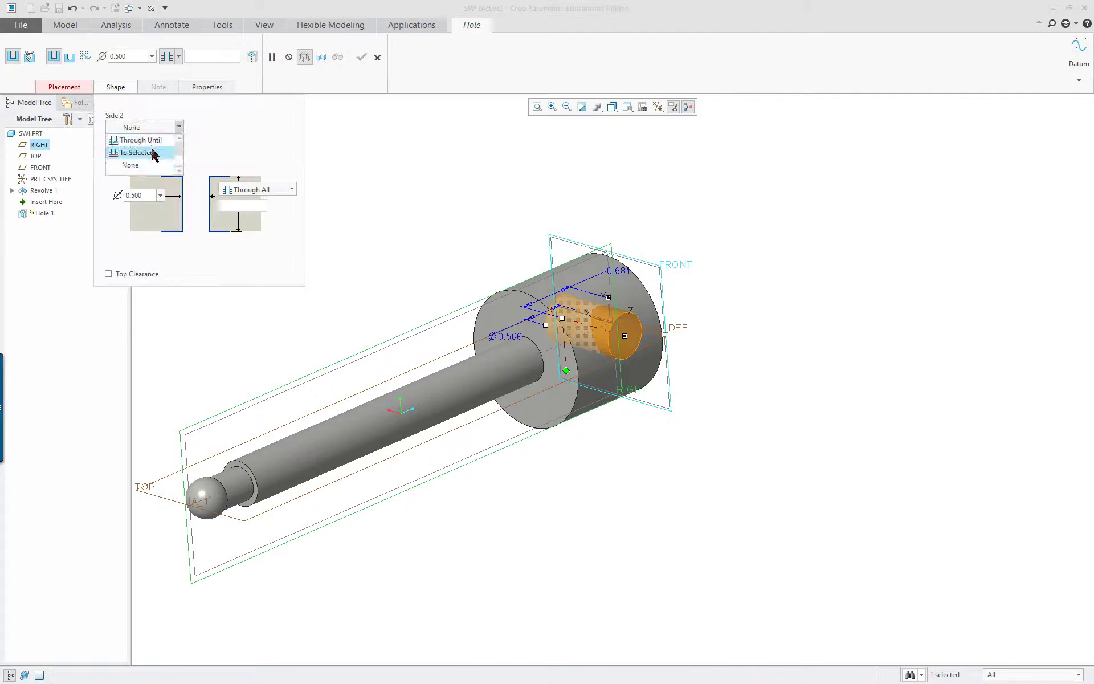
left_click(139, 166)
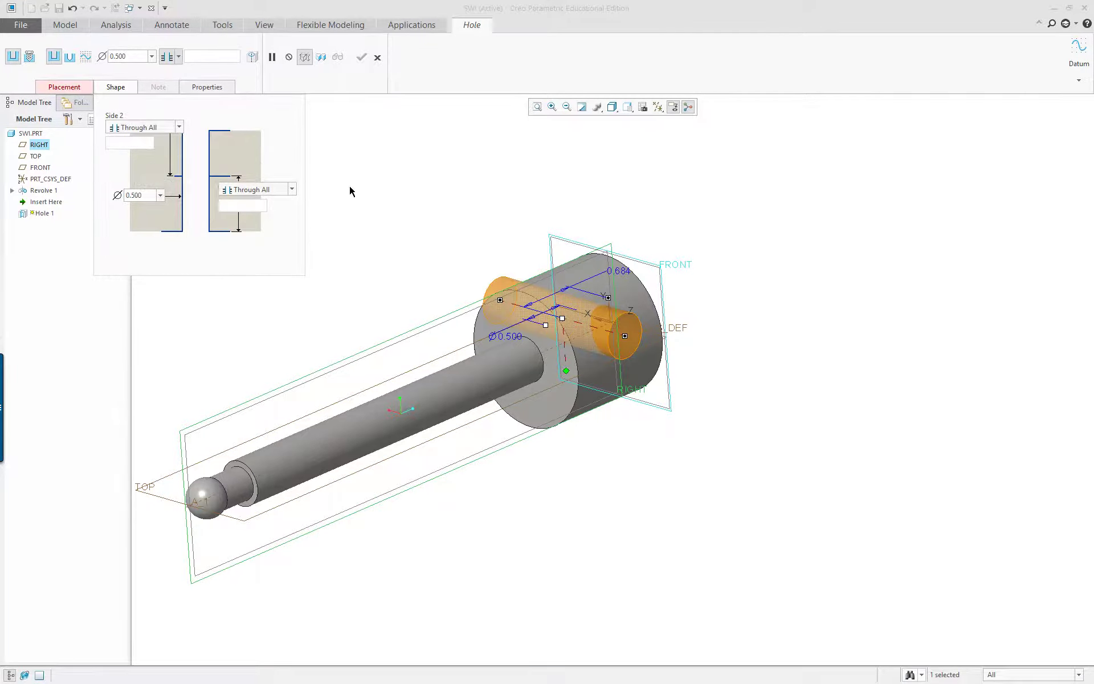
mouse_move(498, 251)
middle_mouse_down()
mouse_move(420, 229)
mouse_move(474, 222)
mouse_move(491, 251)
mouse_move(489, 242)
mouse_move(481, 254)
mouse_move(501, 262)
mouse_move(542, 245)
mouse_move(516, 251)
mouse_move(524, 255)
middle_mouse_up()
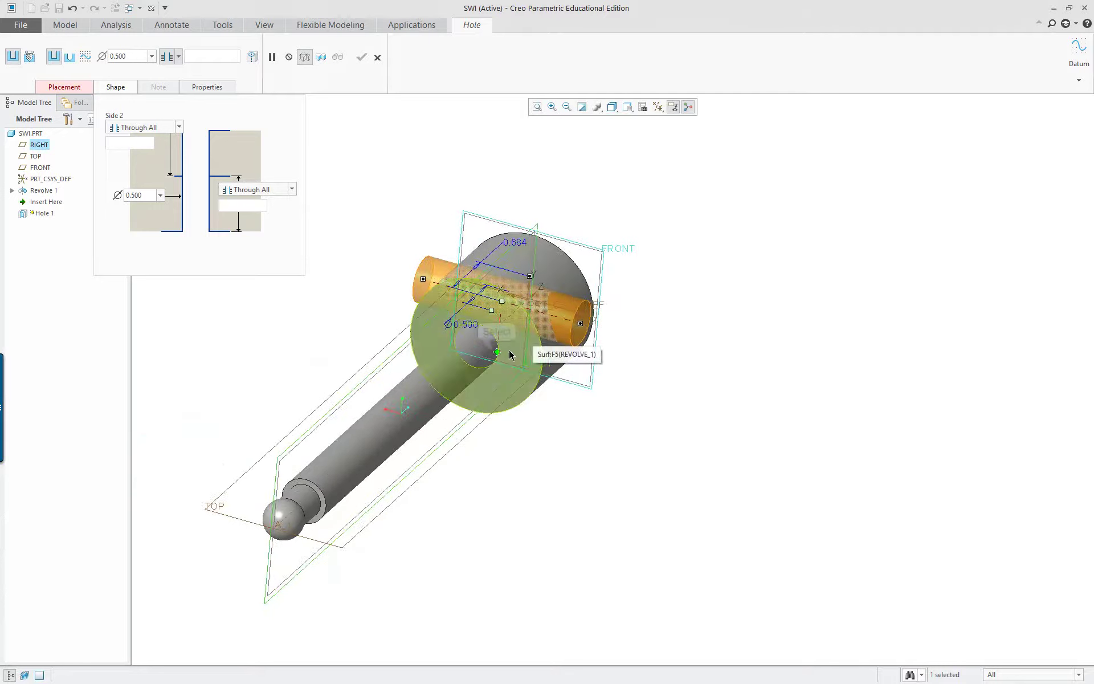
- Reference the hole to a datum plane and change its 0.684 end-face offset to 0.5625
left_click_drag(497, 352, 478, 432)
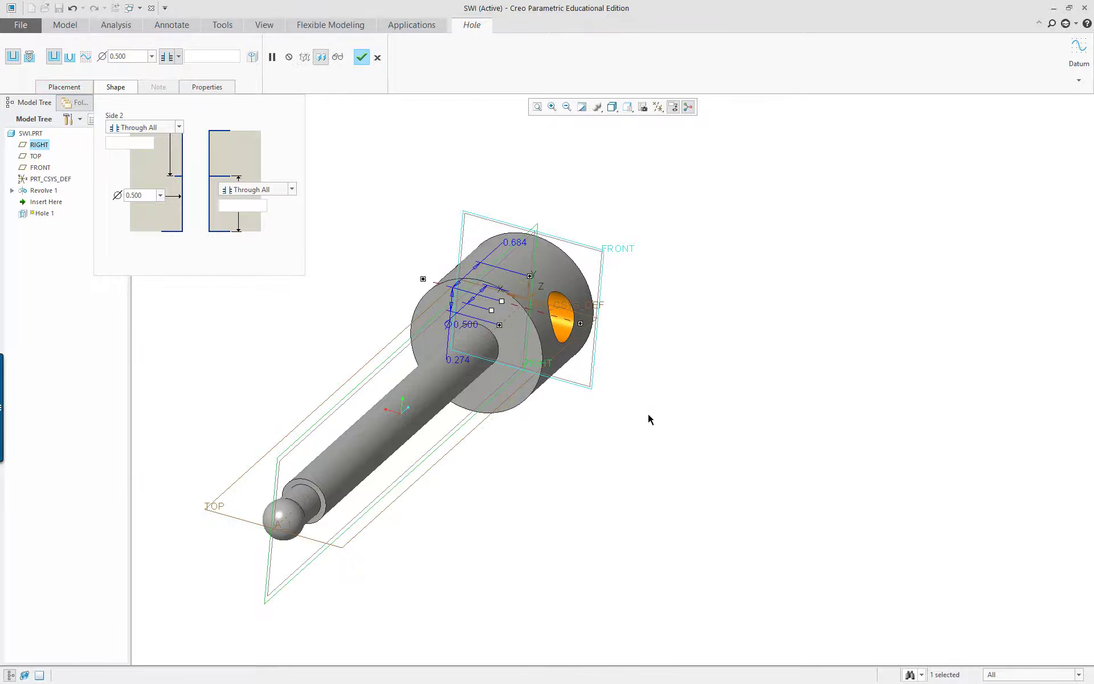
middle_click_drag(649, 413, 614, 410)
scroll(551, 247, "down", 1)
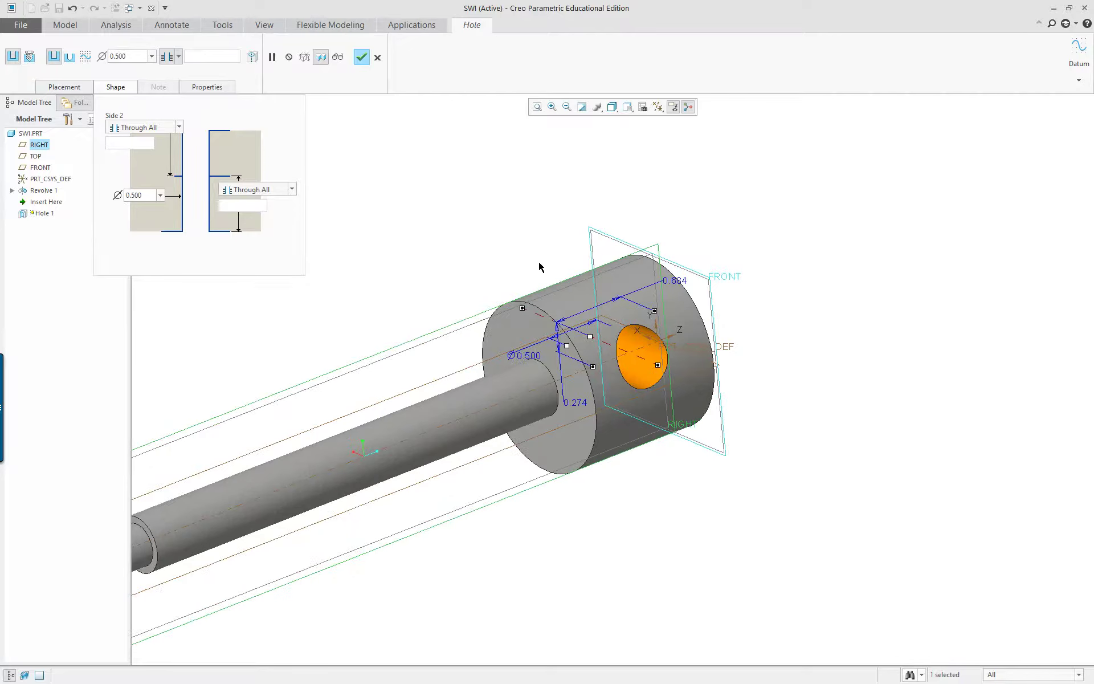
scroll(539, 264, "down", 1)
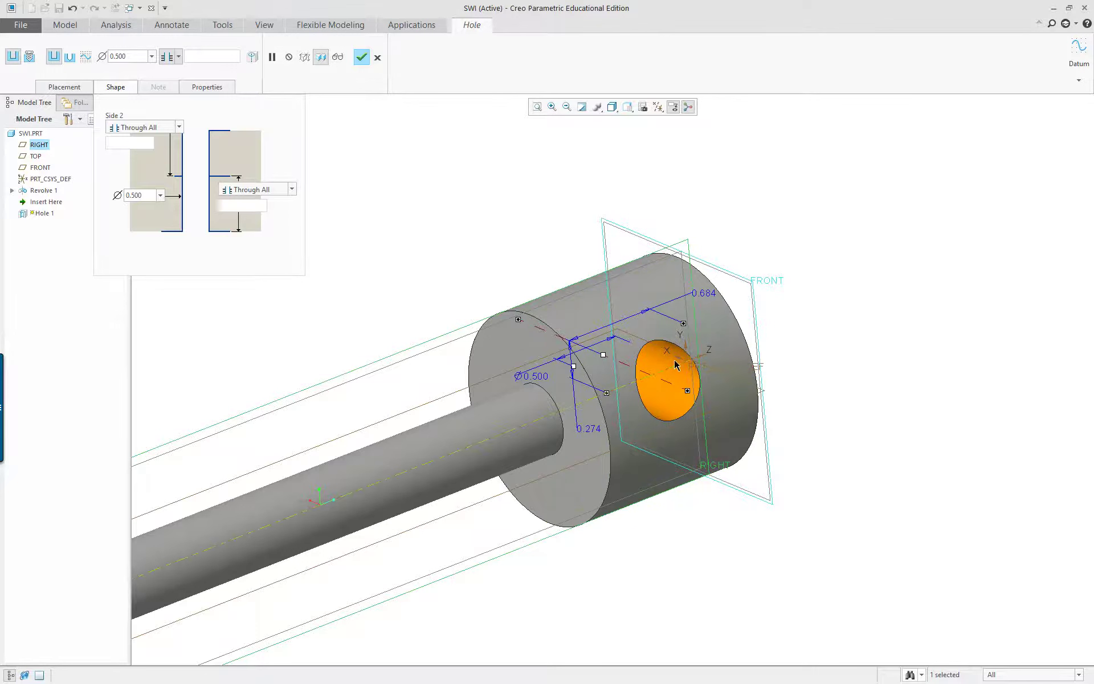
double_click(706, 296)
key("BackSpace")
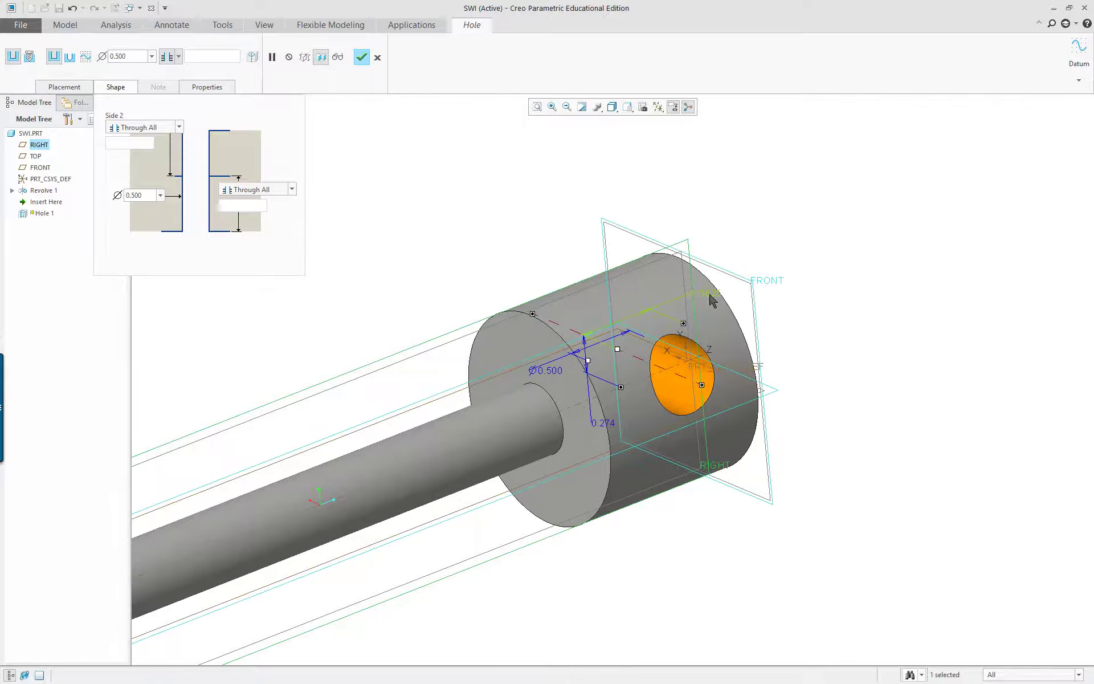
- Align the Ø0.500 hole with the TOP plane and finish Hole 1
left_click(73, 88)
left_click(126, 191)
left_click(119, 211)
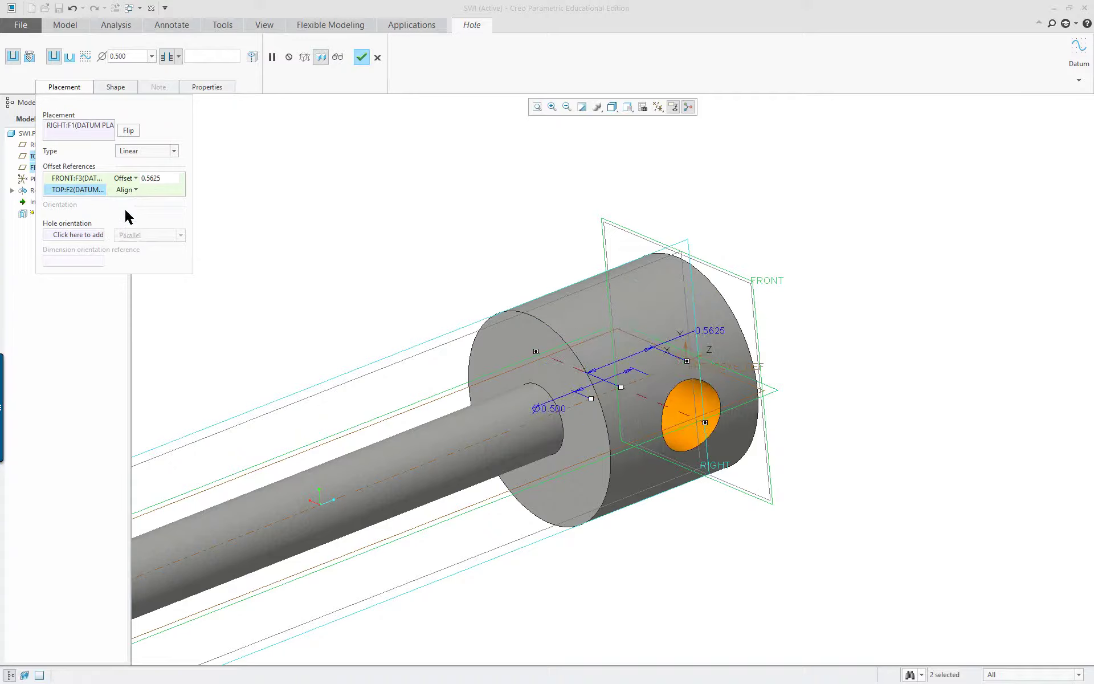
mouse_move(490, 393)
middle_mouse_down()
mouse_move(444, 391)
mouse_move(472, 385)
mouse_move(447, 385)
mouse_move(496, 406)
middle_mouse_up()
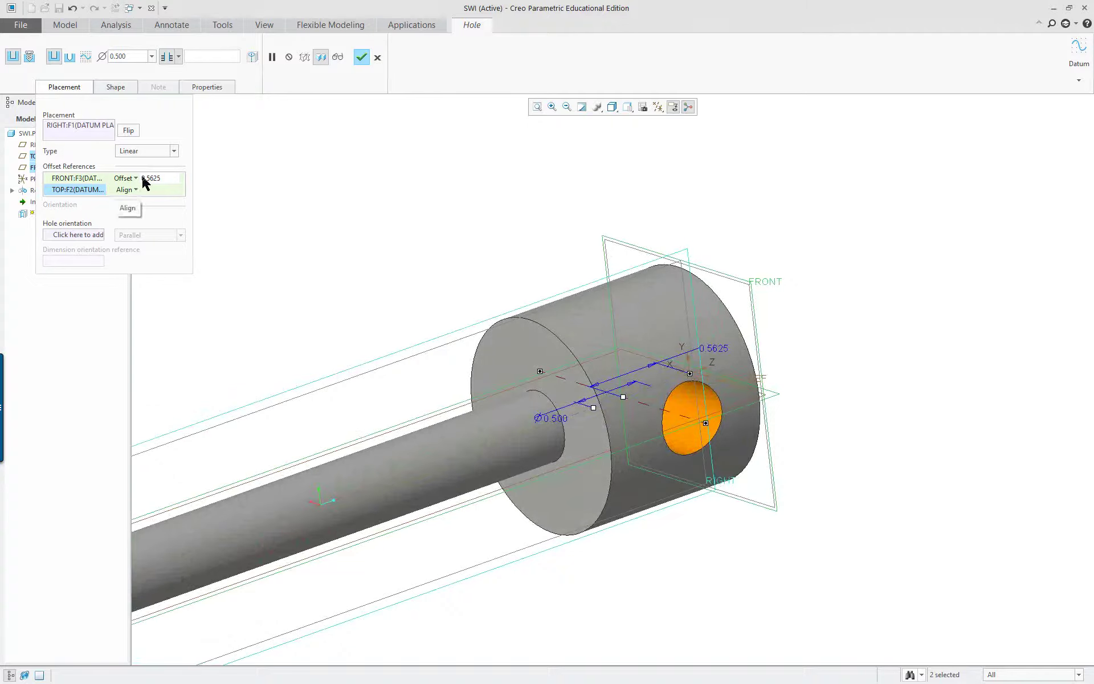
mouse_move(443, 310)
middle_mouse_down()
mouse_move(439, 328)
mouse_move(435, 307)
mouse_move(452, 332)
mouse_move(386, 327)
mouse_move(582, 271)
mouse_move(578, 347)
mouse_move(583, 315)
middle_mouse_up()
middle_click(436, 307)
mouse_move(255, 315)
middle_mouse_down()
mouse_move(271, 283)
mouse_move(247, 298)
middle_mouse_up()
scroll(206, 351, "down", 2)
scroll(207, 336, "down", 3)
- Round the flange, shaft junction and cylinder front edges with a 0.080 radius
left_click(673, 262)
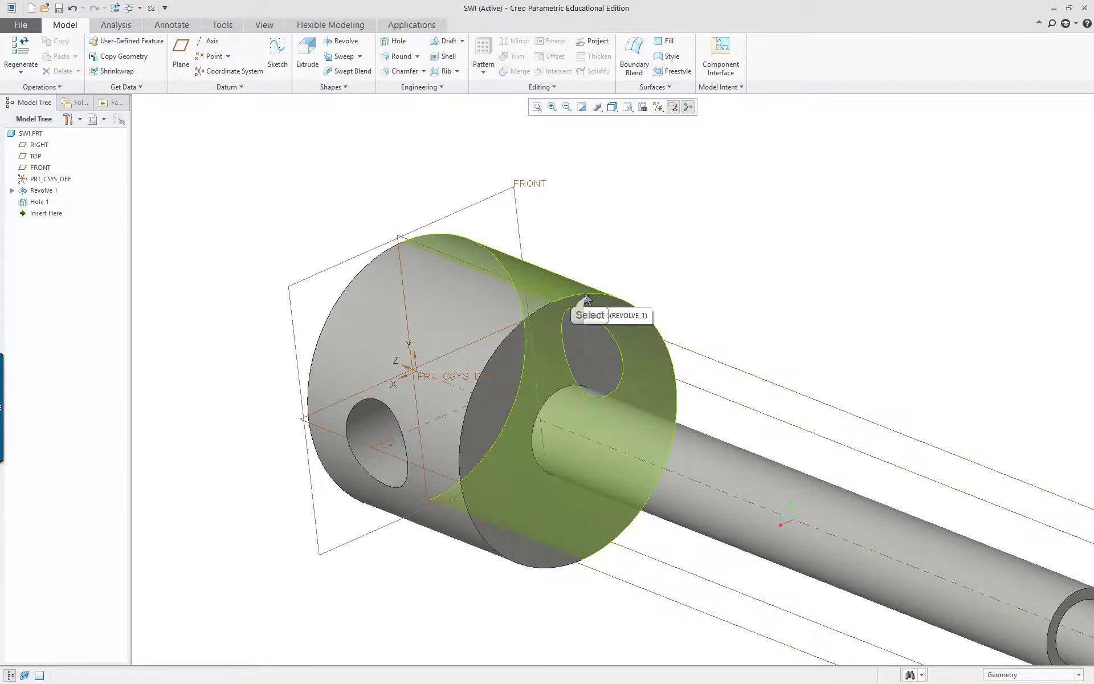
left_click(585, 300)
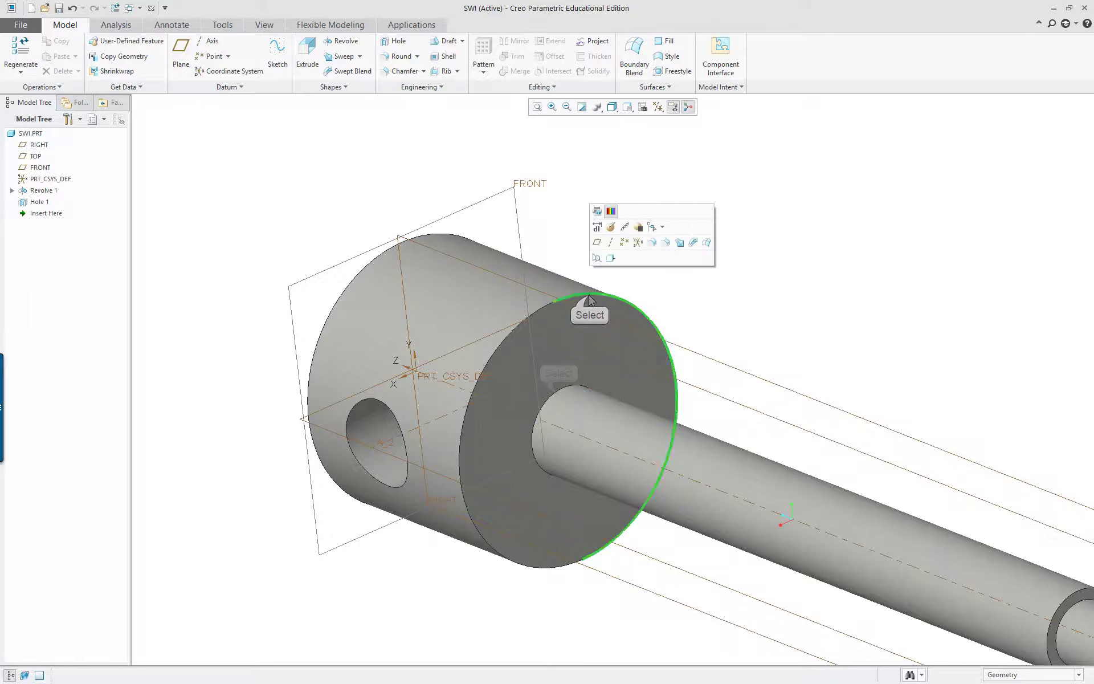
left_click(560, 399)
left_click(549, 397)
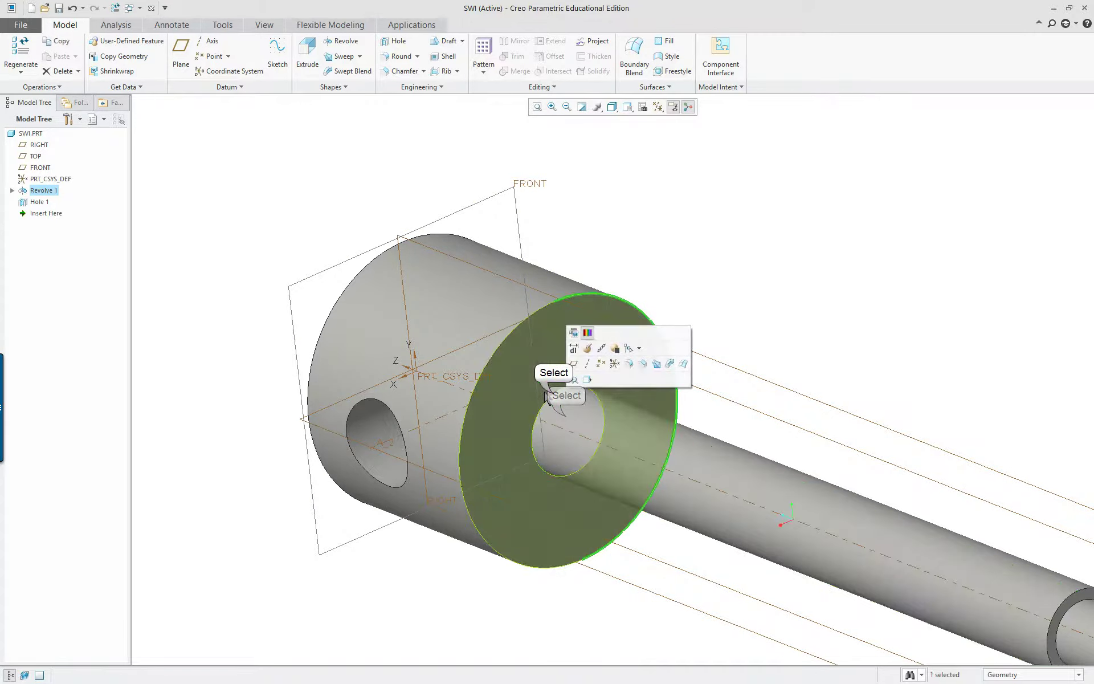
left_click(416, 314, "ctrl")
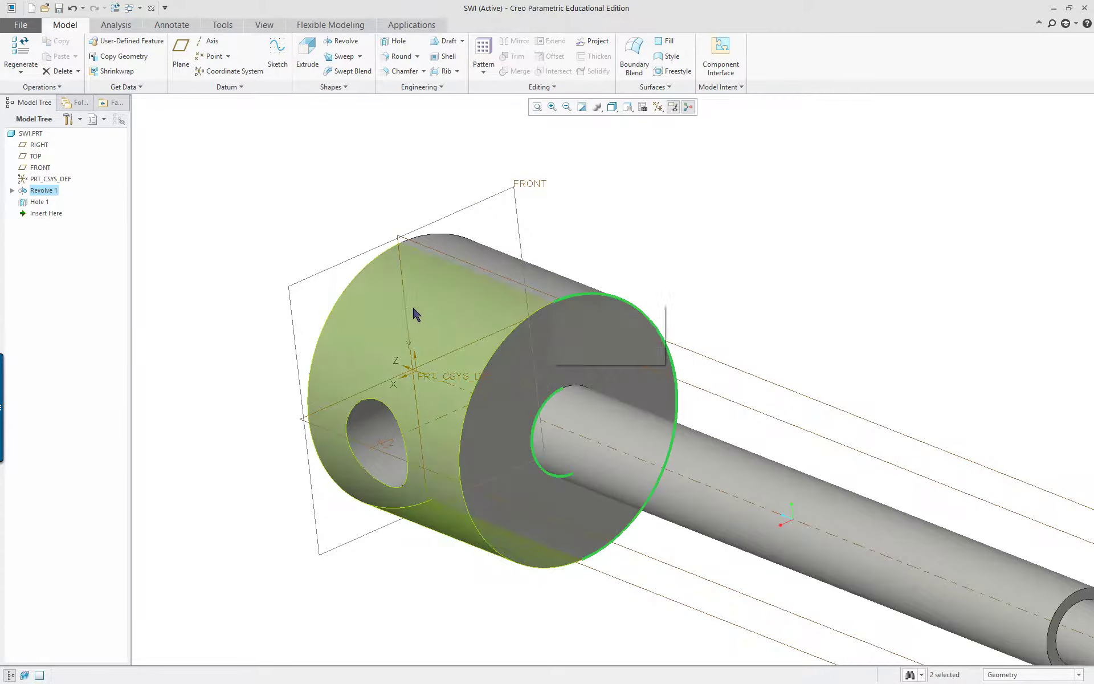
left_click(368, 268, "ctrl")
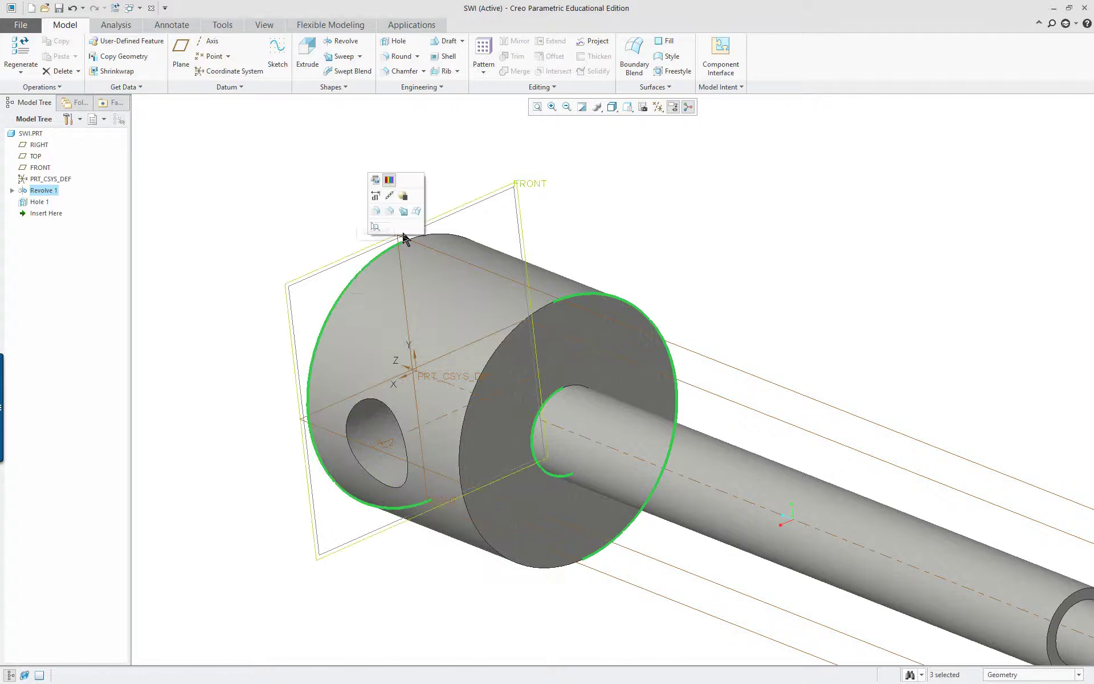
left_click(375, 212)
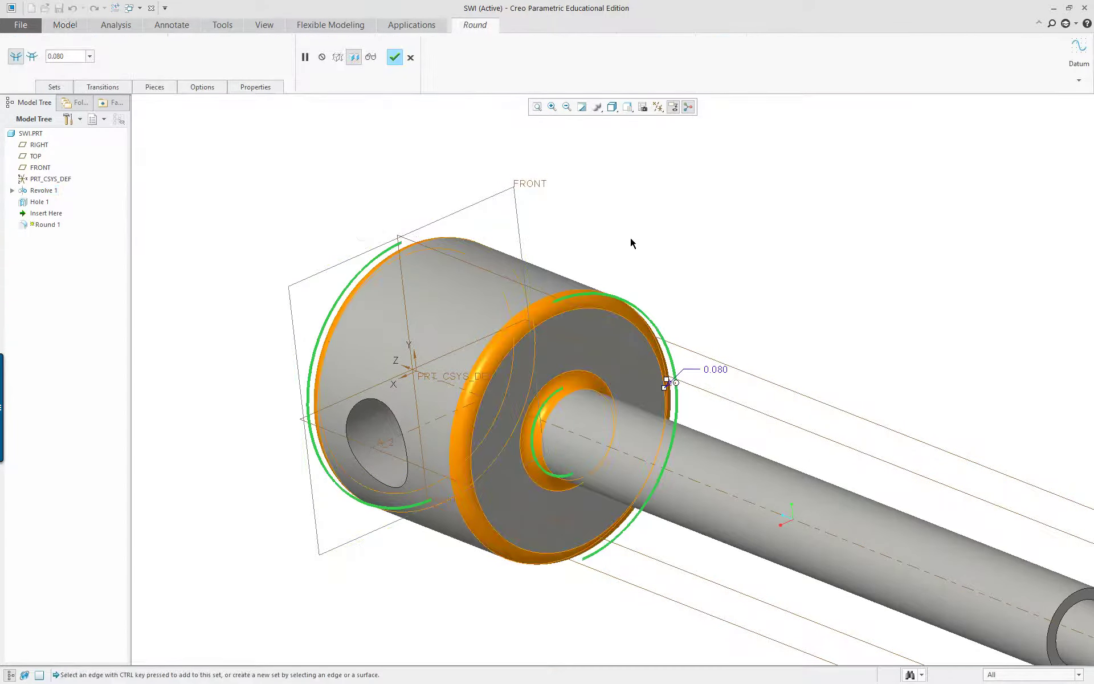
middle_click(658, 268)
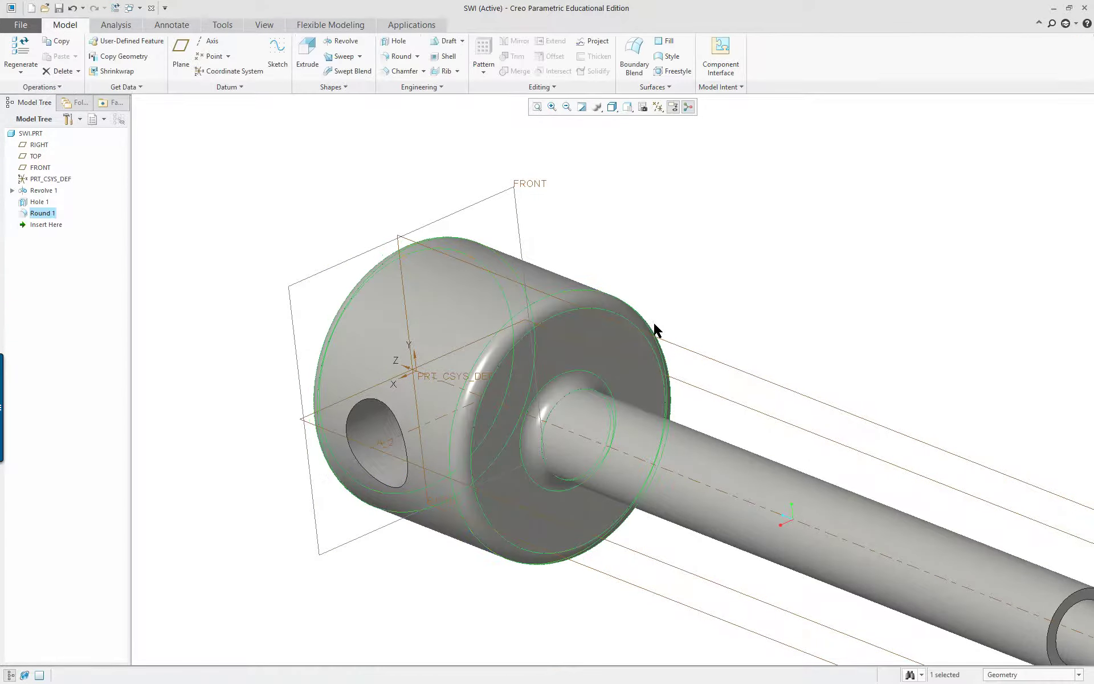
mouse_move(655, 324)
middle_mouse_down()
mouse_move(651, 272)
mouse_move(596, 283)
mouse_move(562, 313)
mouse_move(649, 329)
mouse_move(604, 393)
mouse_move(600, 368)
mouse_move(661, 371)
mouse_move(728, 356)
mouse_move(671, 342)
mouse_move(731, 344)
middle_mouse_up()
scroll(650, 328, "down", 5)
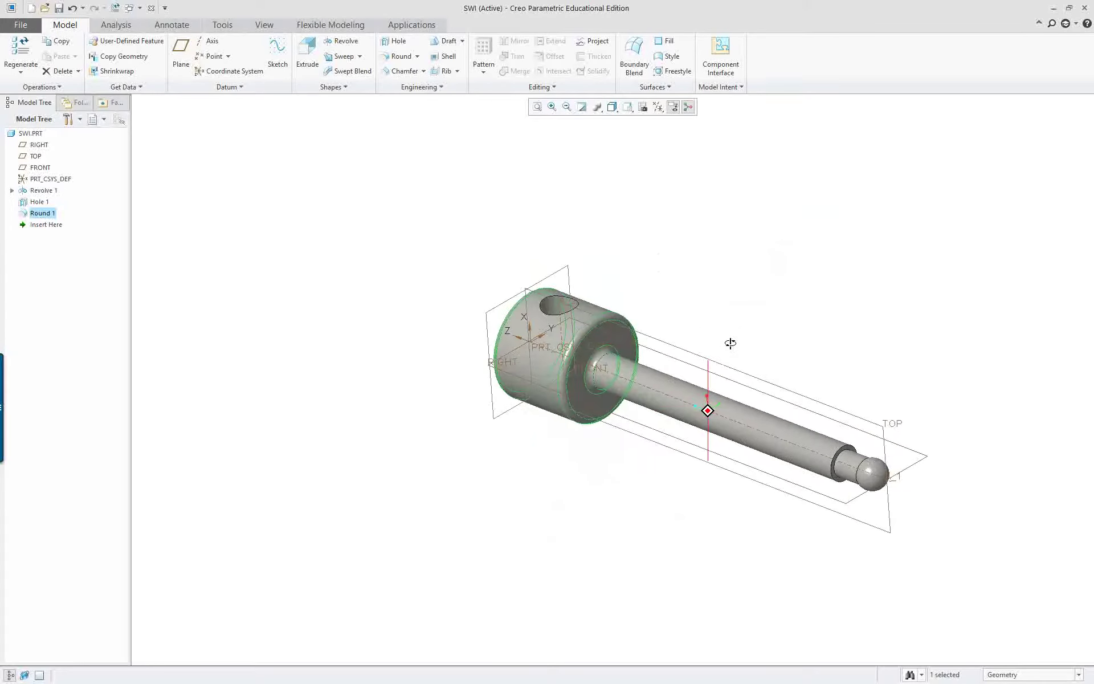
- Hide all datum planes, axes and coordinate systems, then open the Engineering features list
scroll(867, 379, "up", 3)
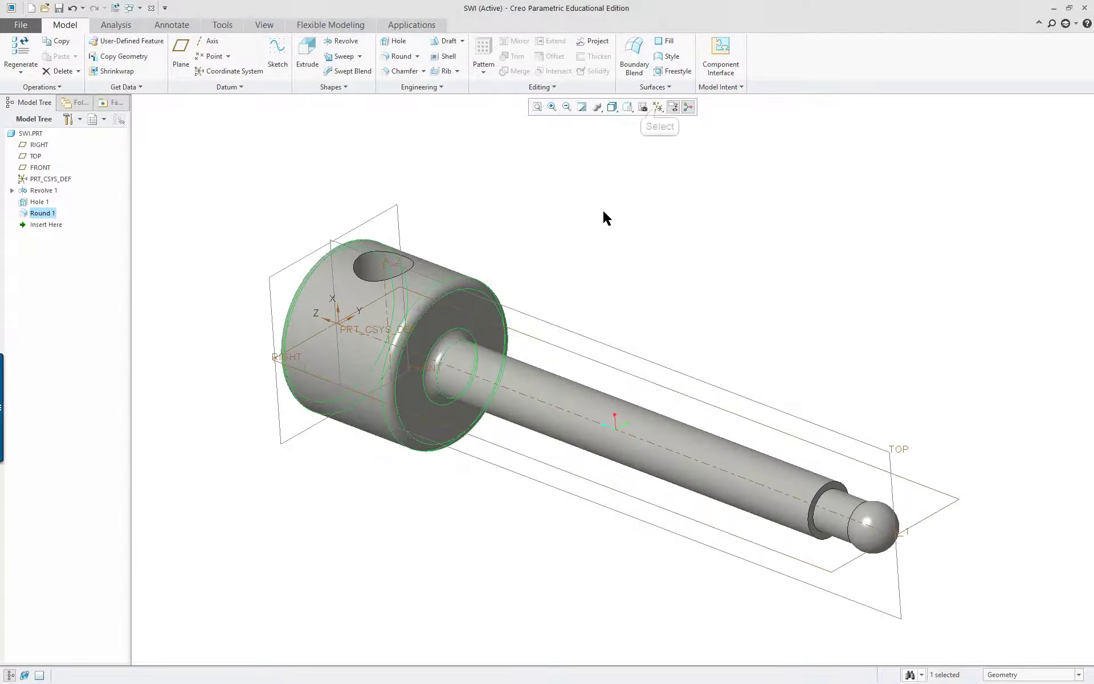
left_click(658, 106)
left_click(658, 120)
left_click(721, 310)
left_click(626, 306)
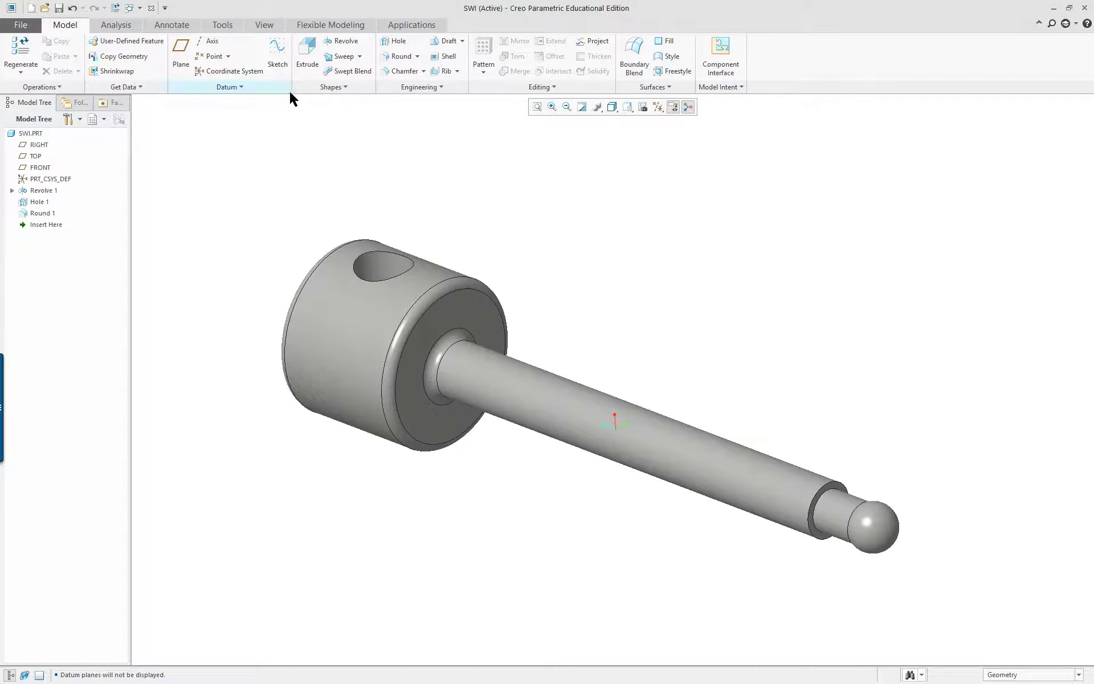
left_click(420, 88)
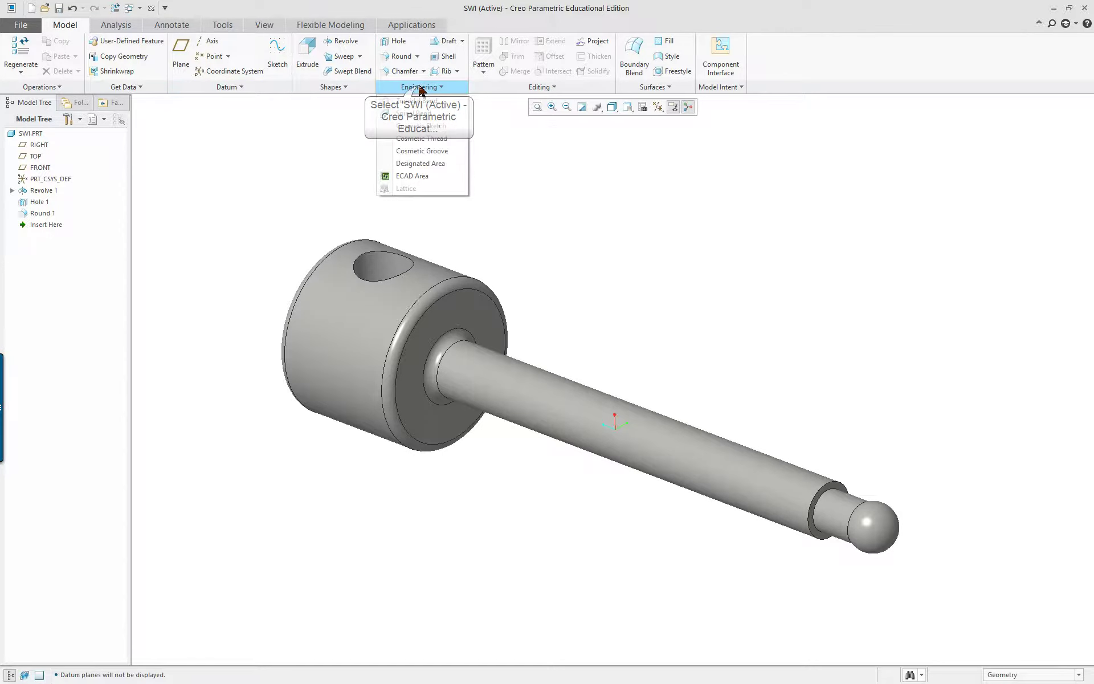
- Start a cosmetic thread on the shaft surface, beginning at the shoulder face
left_click(418, 139)
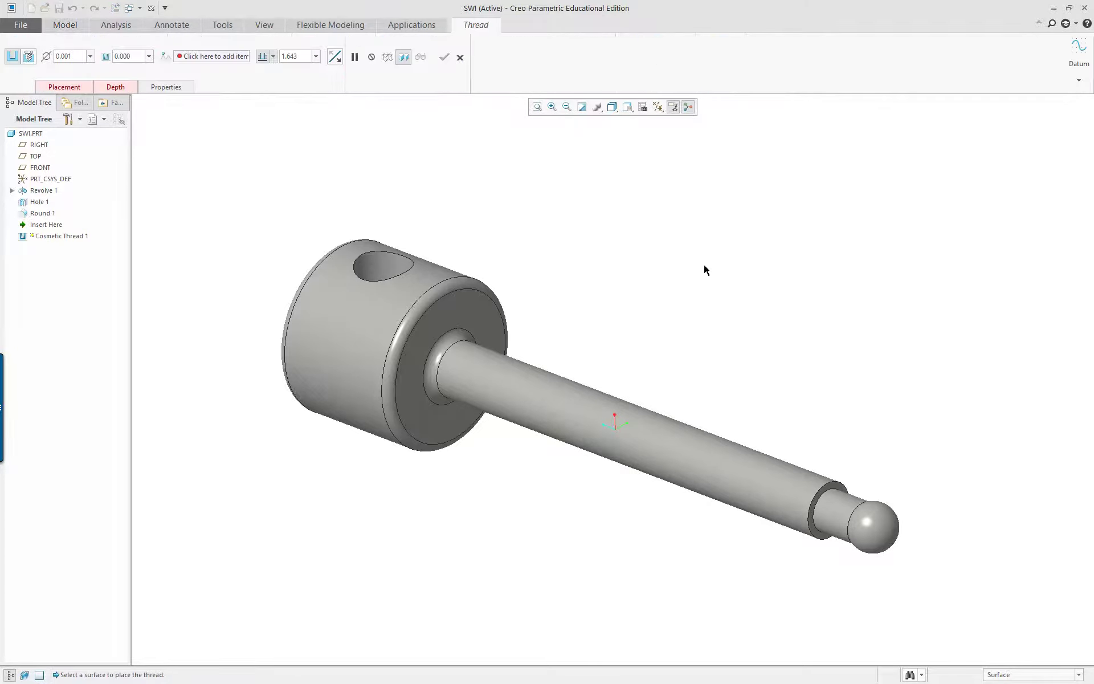
left_click(70, 89)
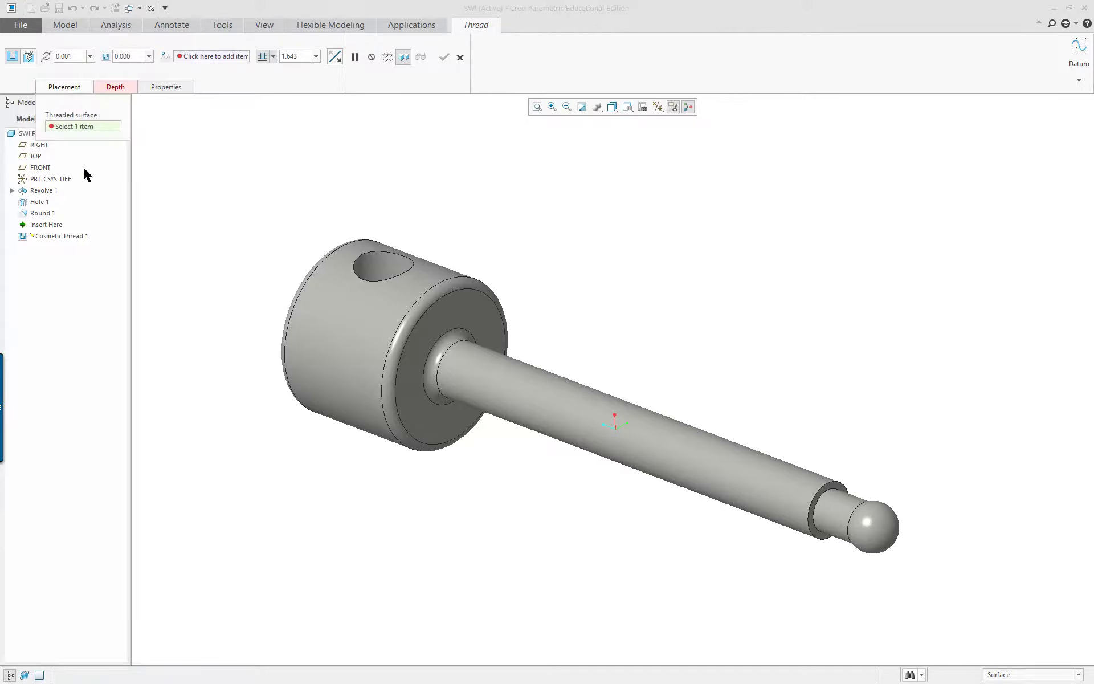
left_click(699, 464)
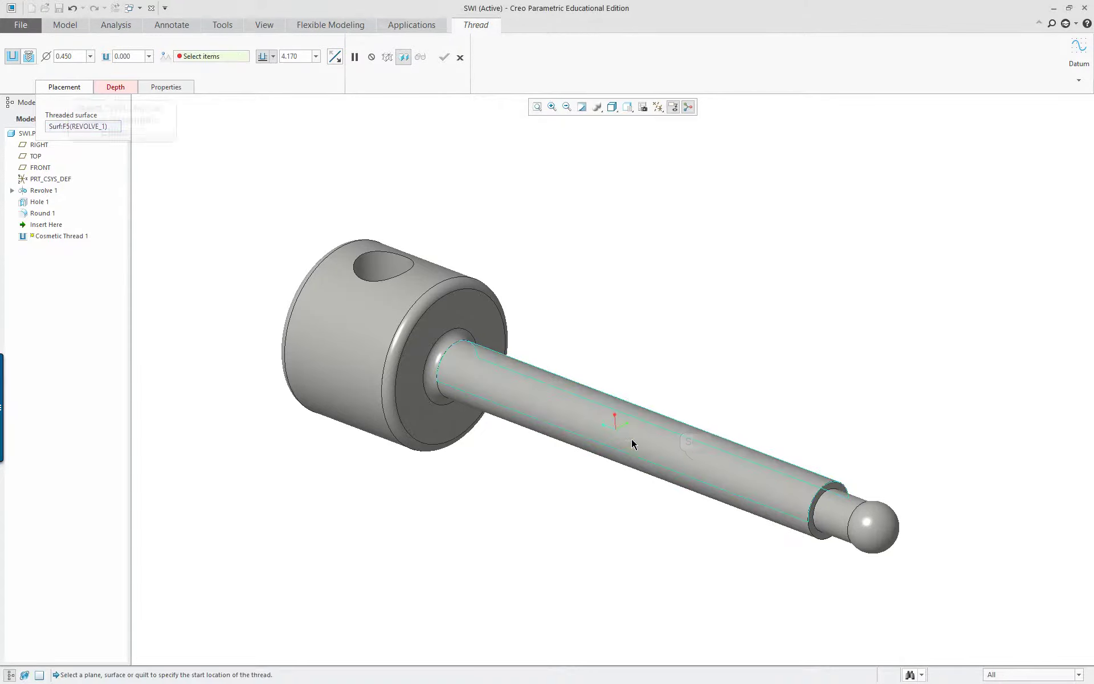
left_click(122, 90)
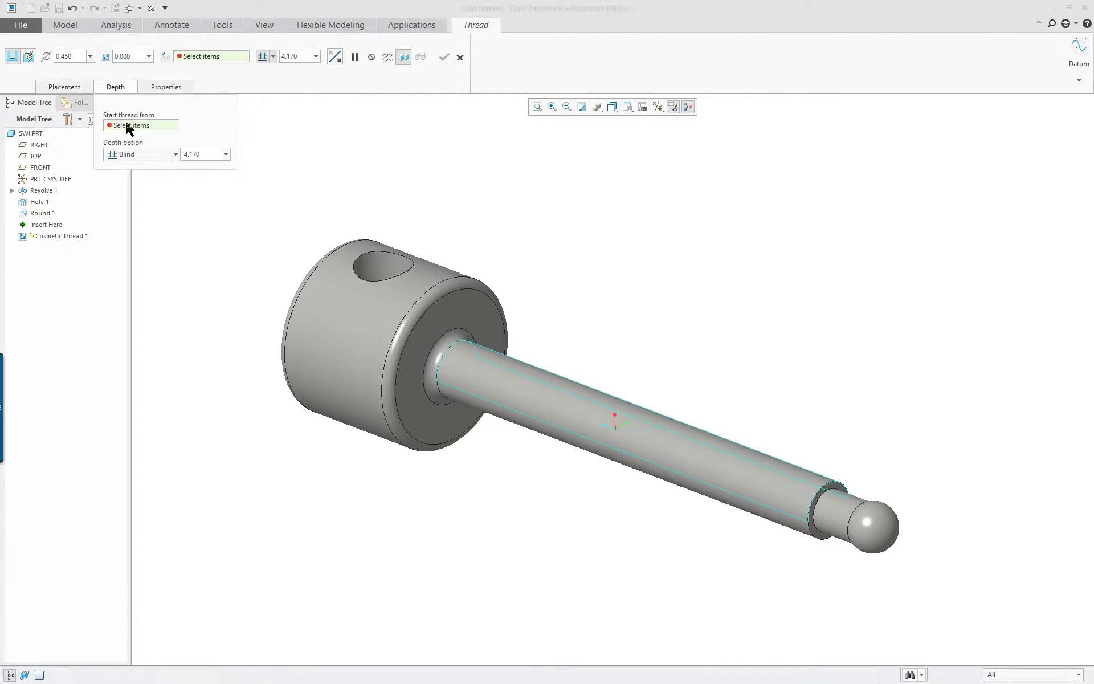
scroll(881, 532, "down", 6)
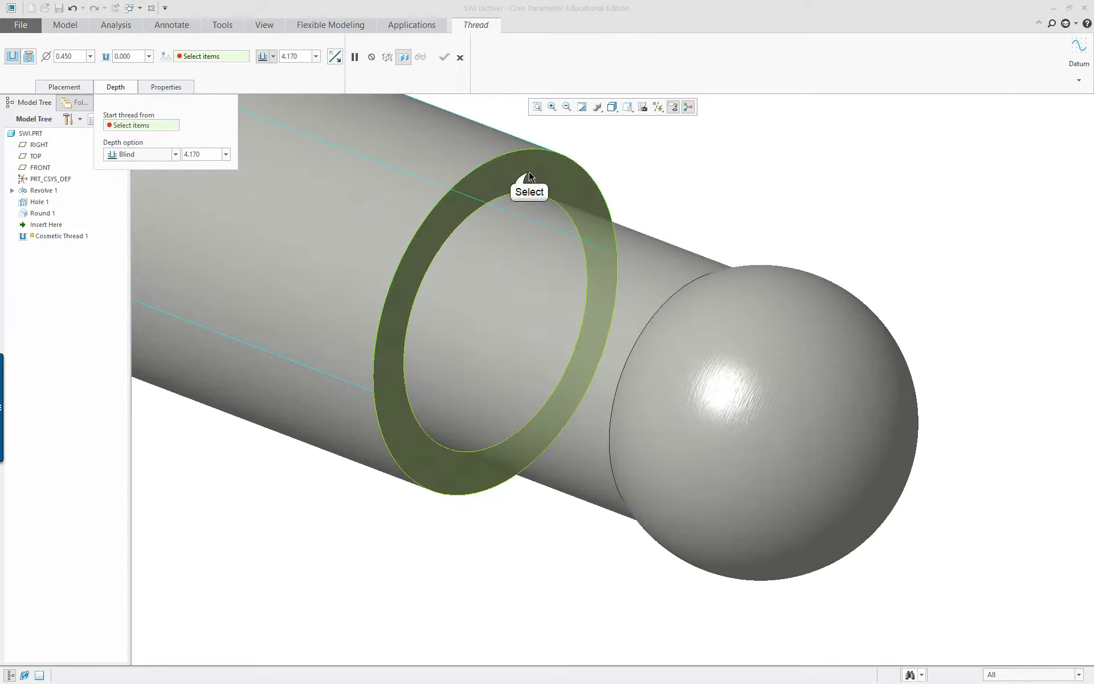
left_click(530, 177)
- Give the thread a 4.000 blind depth, switch to No Hidden display, and finish it
scroll(533, 182, "up", 6)
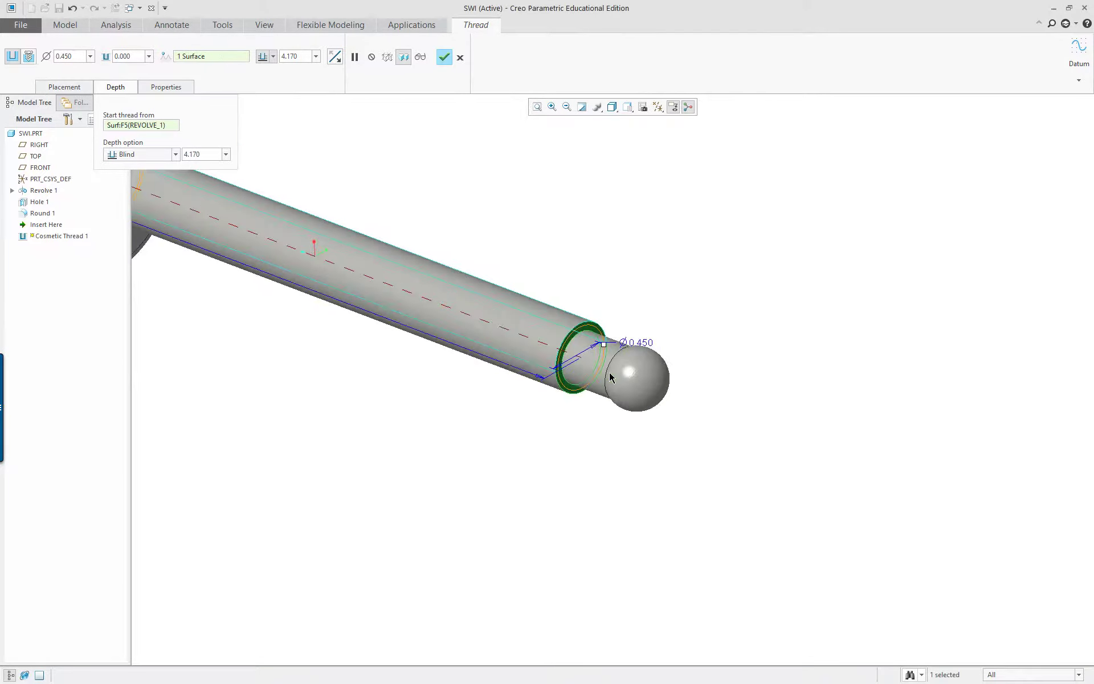
scroll(610, 378, "up", 5)
scroll(242, 262, "down", 5)
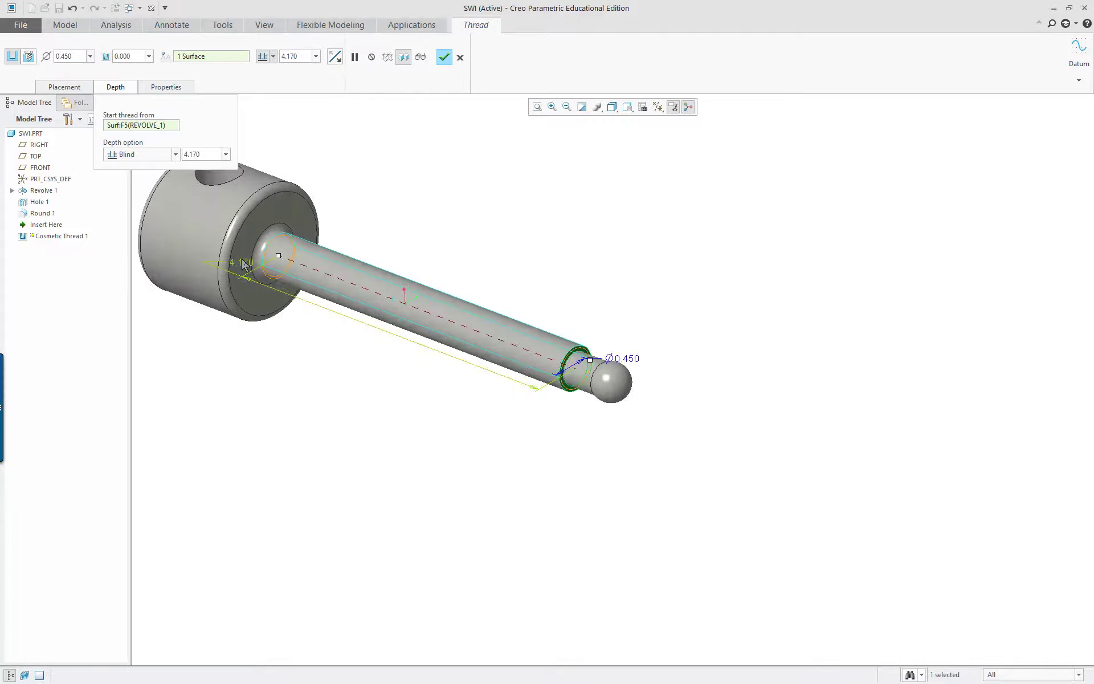
scroll(242, 262, "down", 1)
double_click(285, 267)
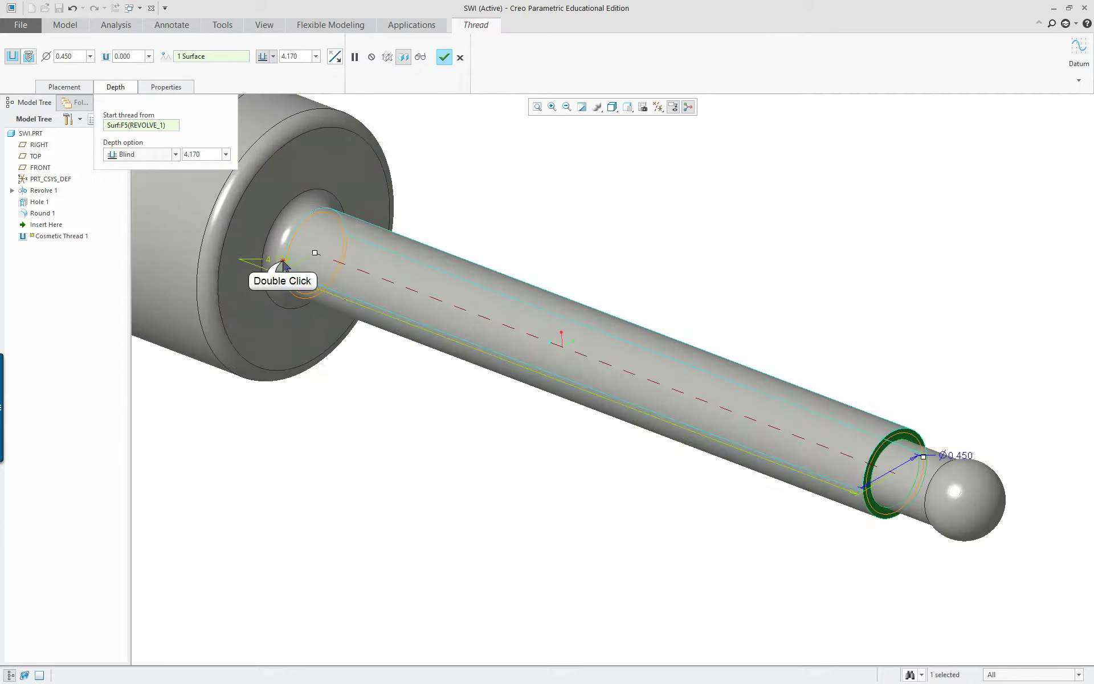
type("4")
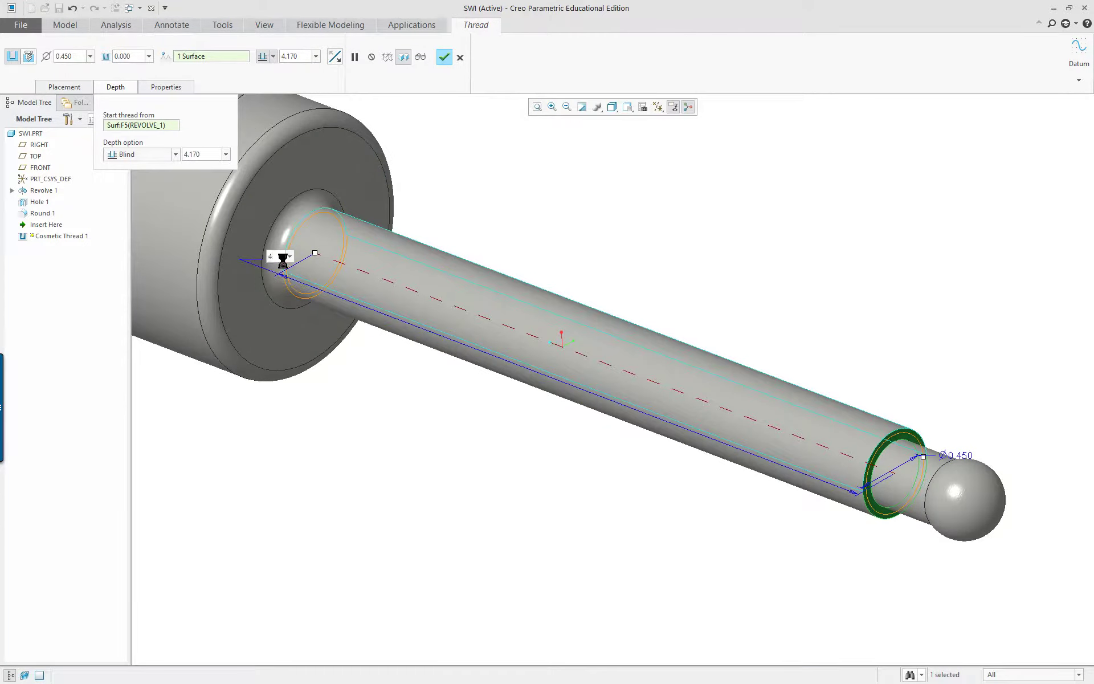
key("Return")
left_click(611, 107)
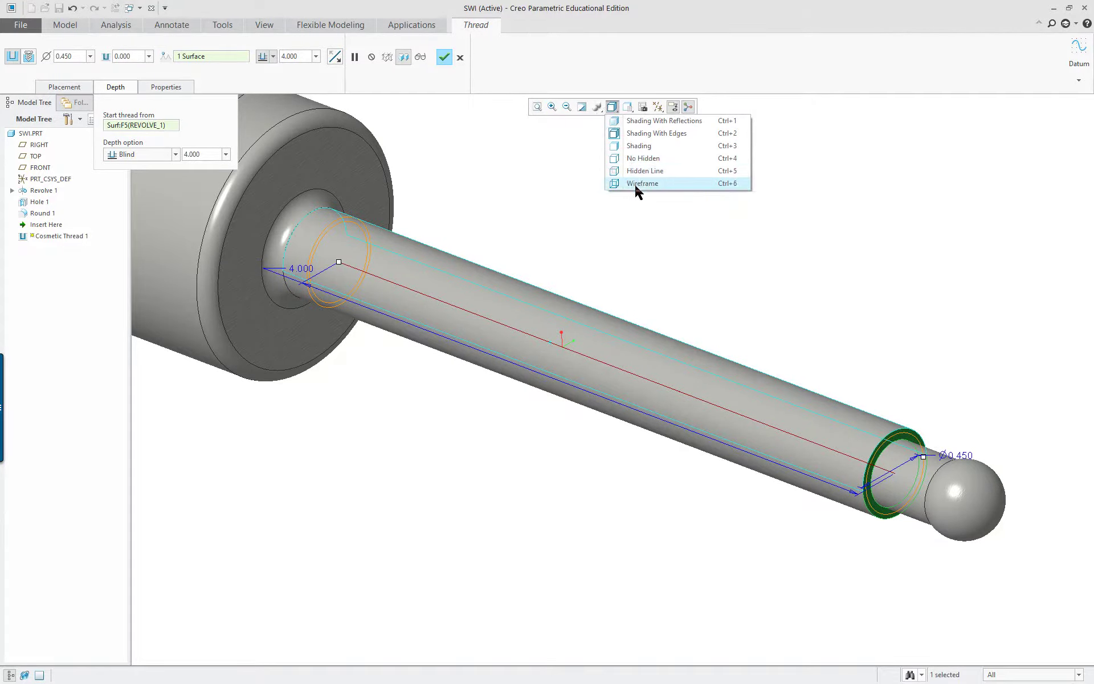
left_click(643, 159)
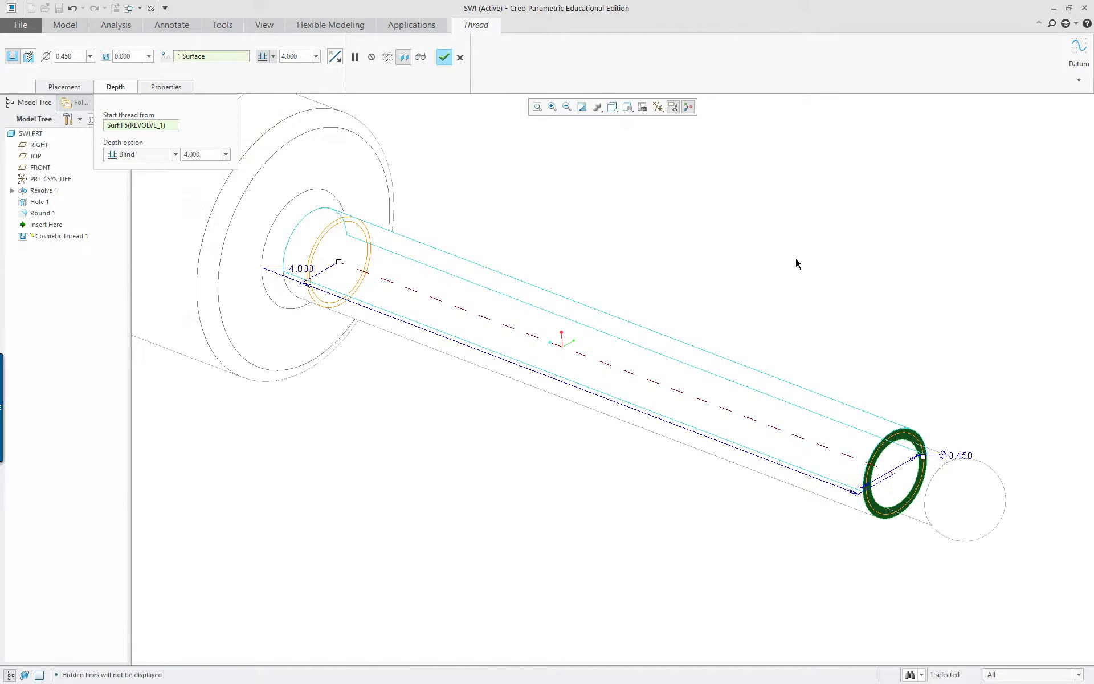
left_click(444, 58)
- Enable Placement folder and Auto round member in the model tree filters
left_click(883, 259)
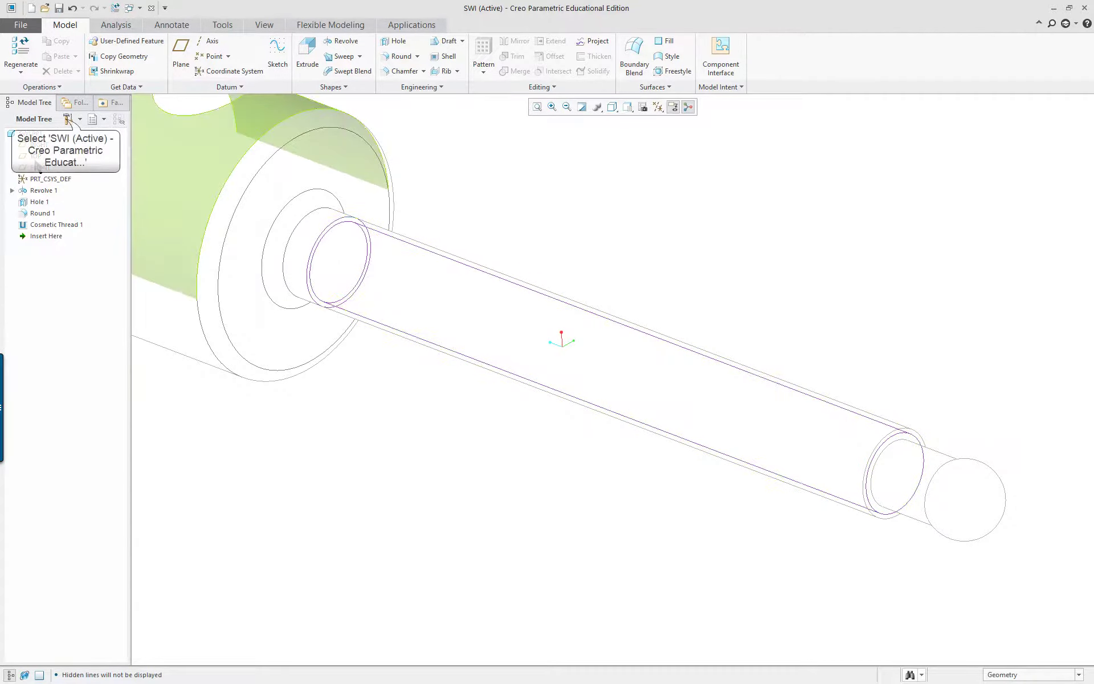
left_click(68, 118)
left_click(94, 135)
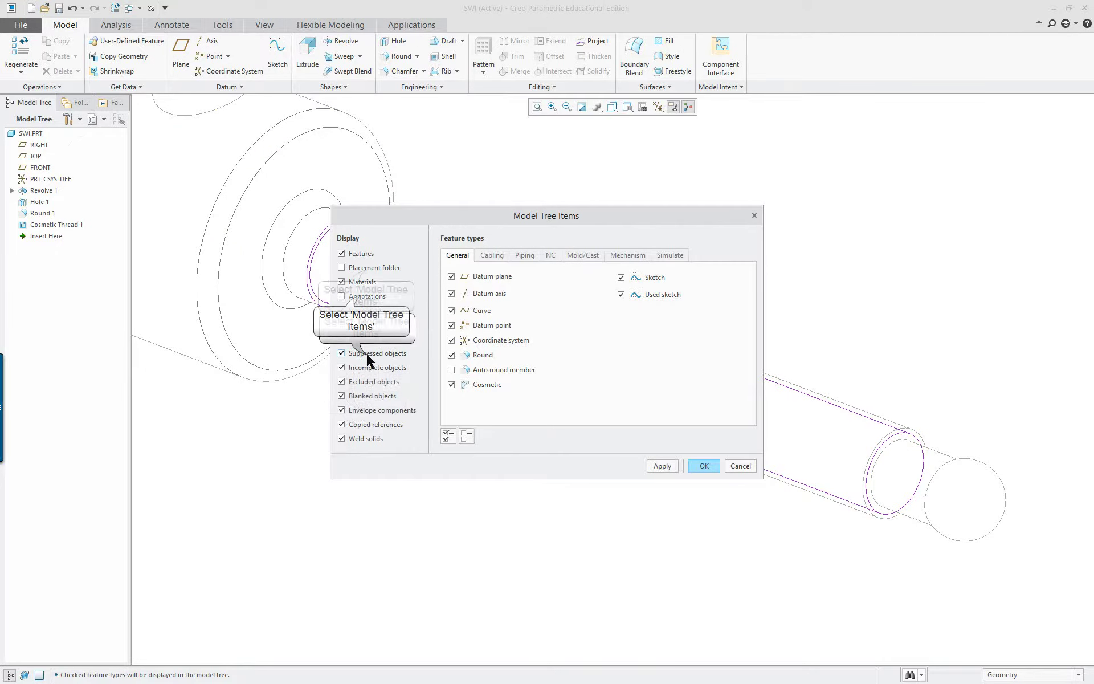
left_click(368, 268)
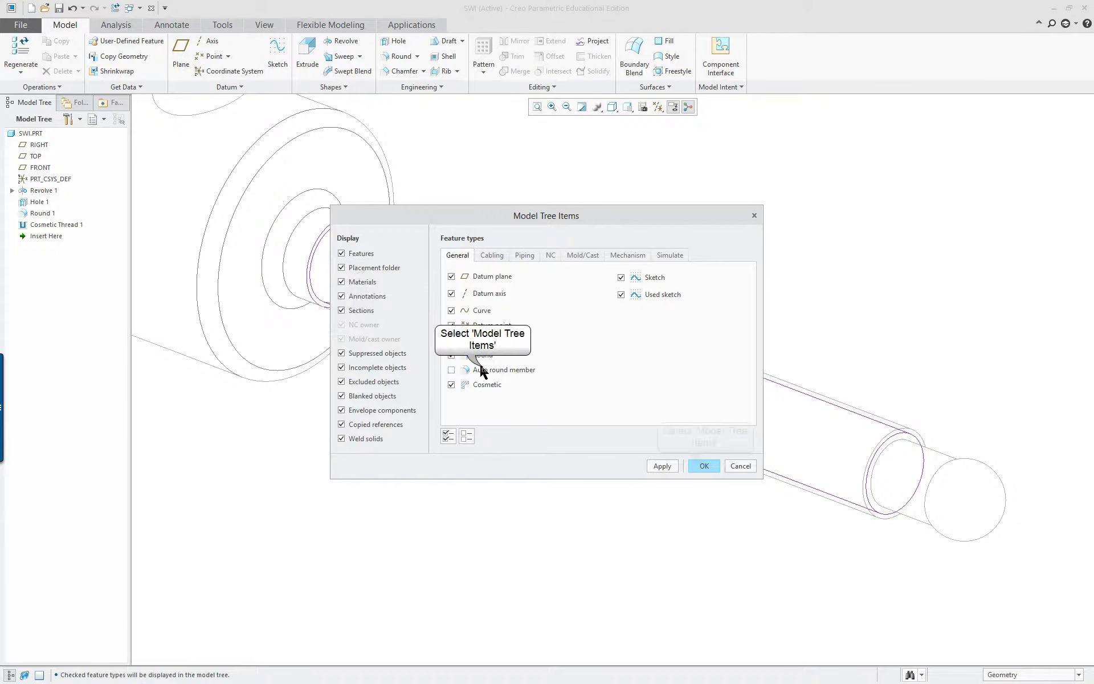
left_click(484, 369)
left_click(706, 466)
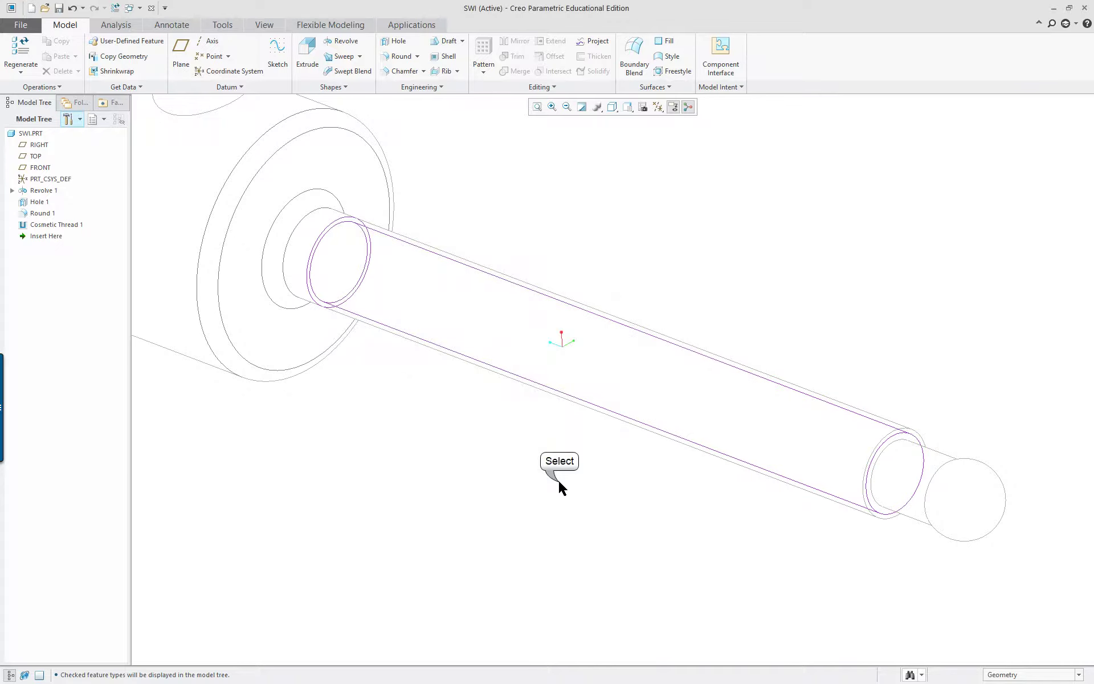
scroll(621, 410, "down", 3)
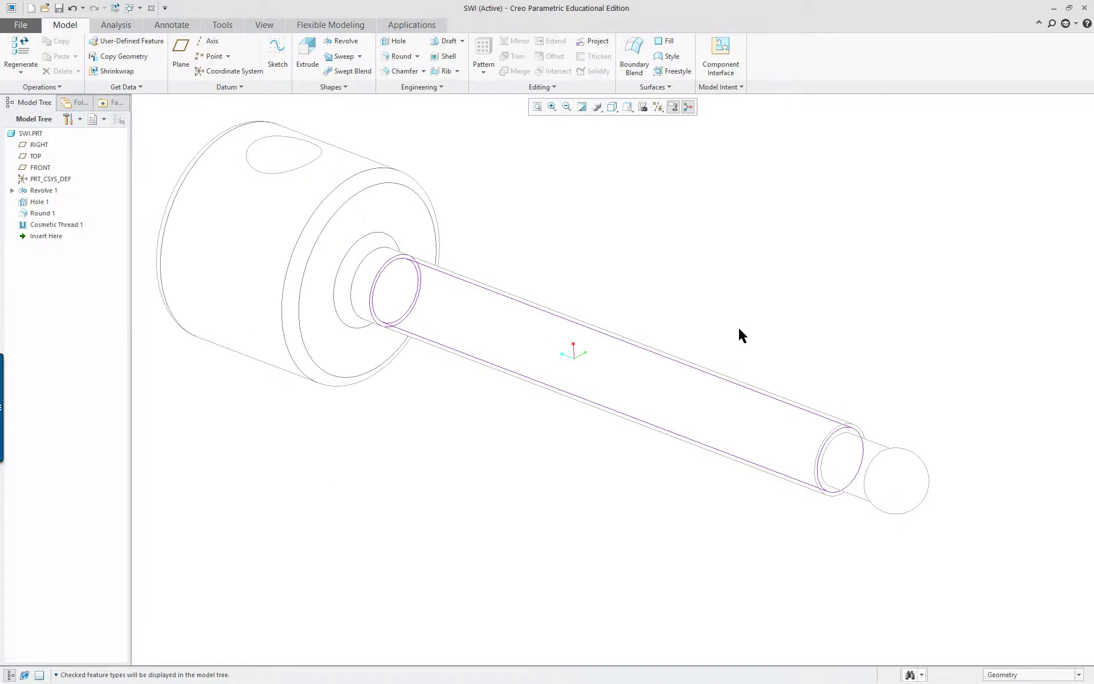
scroll(738, 324, "up", 3)
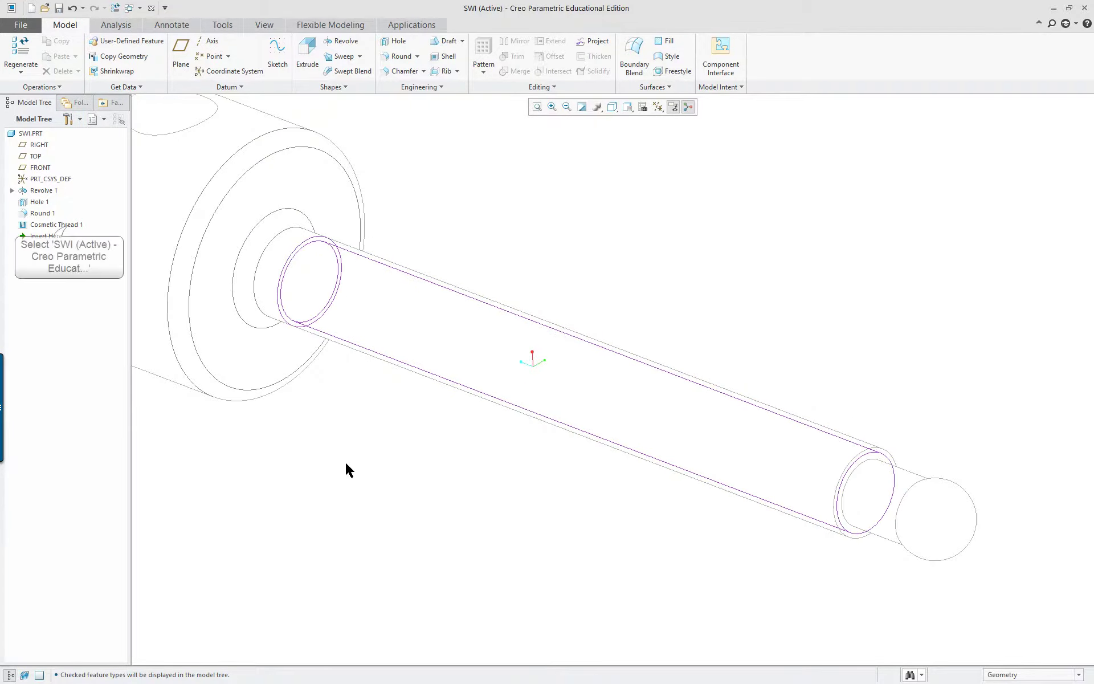
- Reopen Cosmetic Thread 1 with Edit Definition and review its Depth and Properties settings
right_click(69, 226)
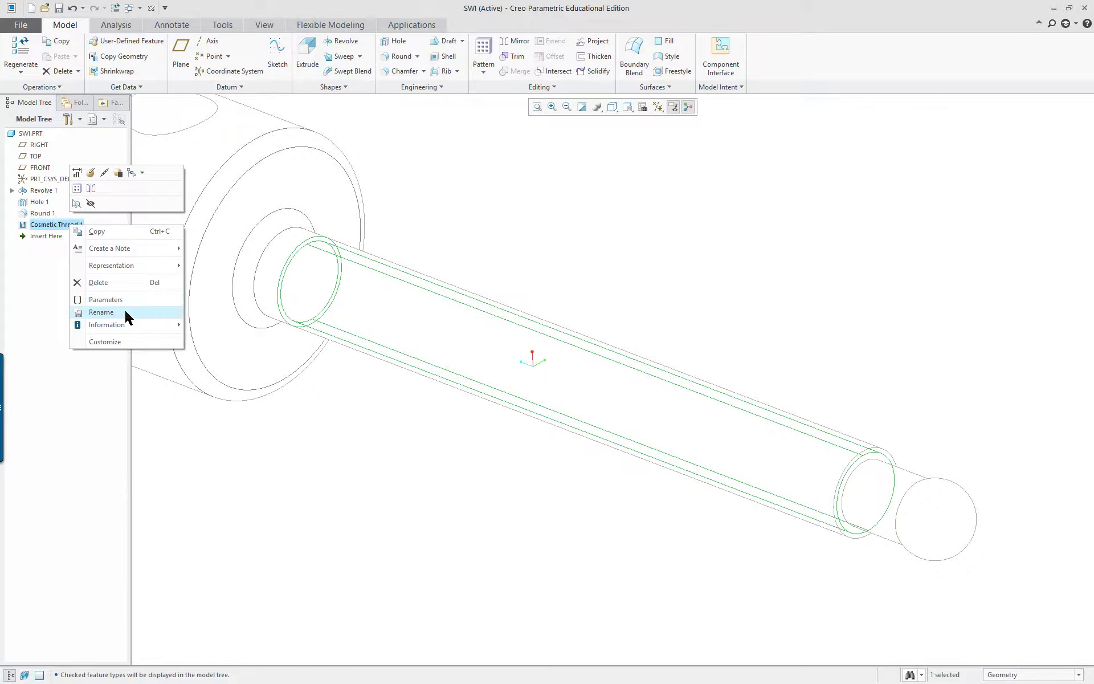
left_click(90, 173)
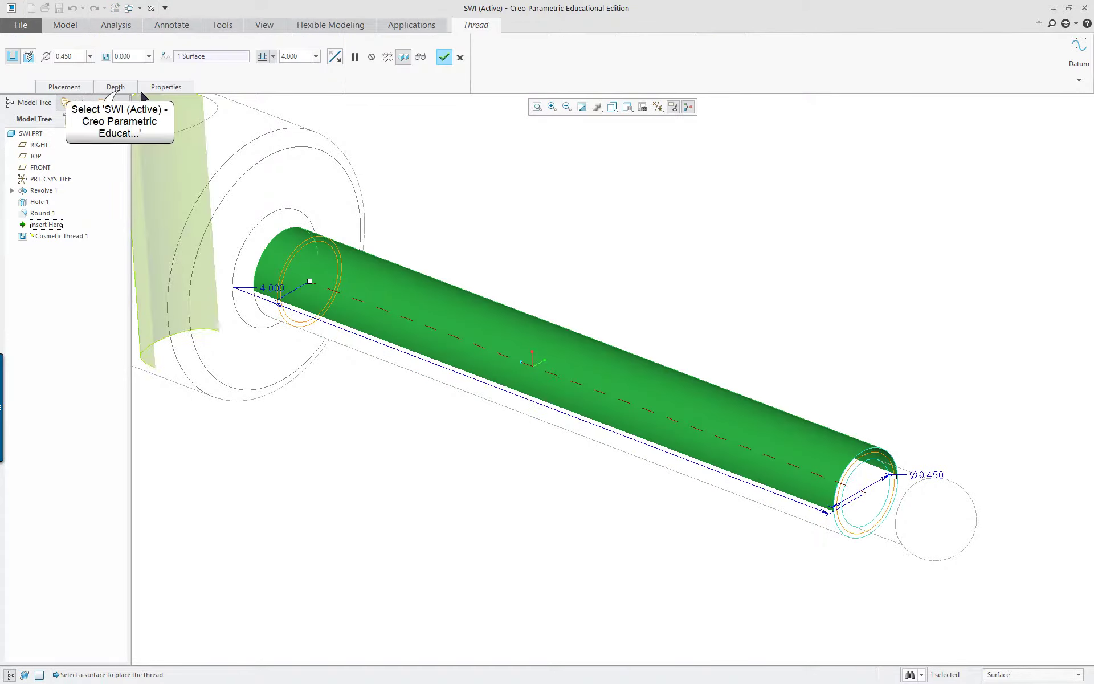
left_click(117, 89)
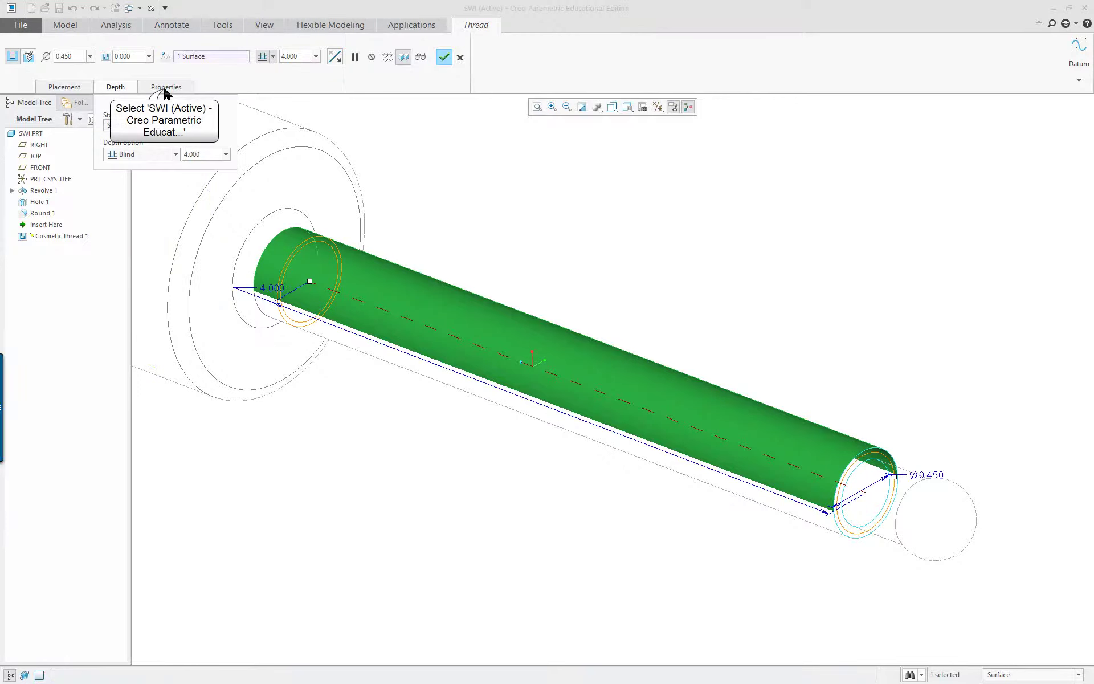
left_click(165, 89)
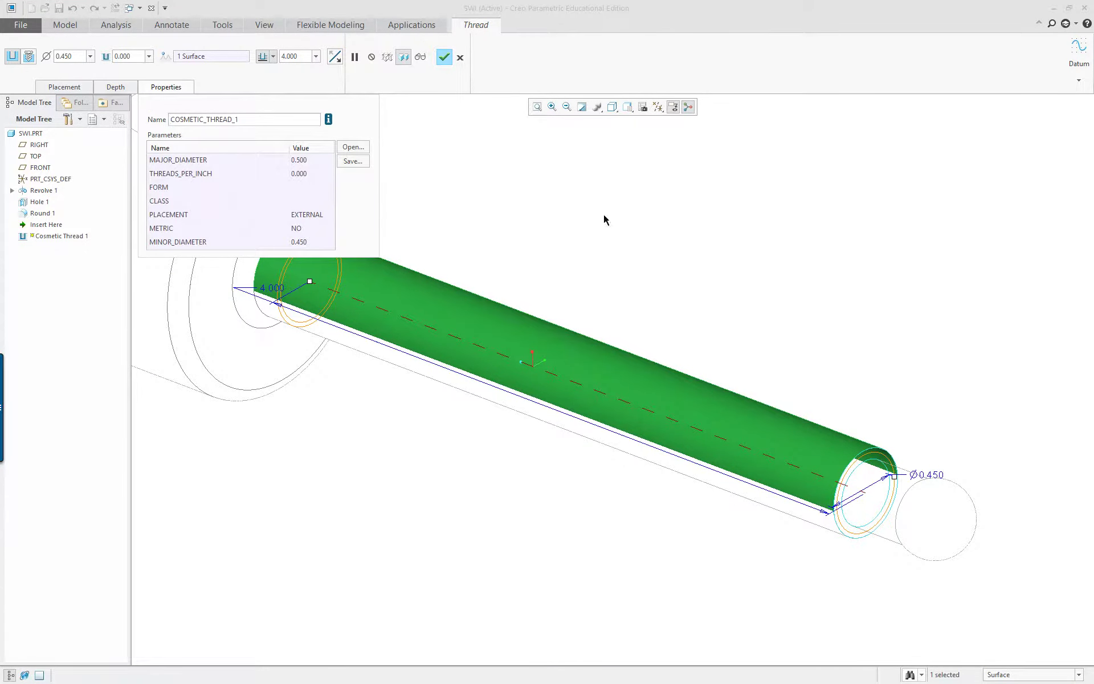
- Bring the tutorial PDF forward and scroll to Figure 6.26(f) on page 268
key("alt+Tab")
key("Escape")
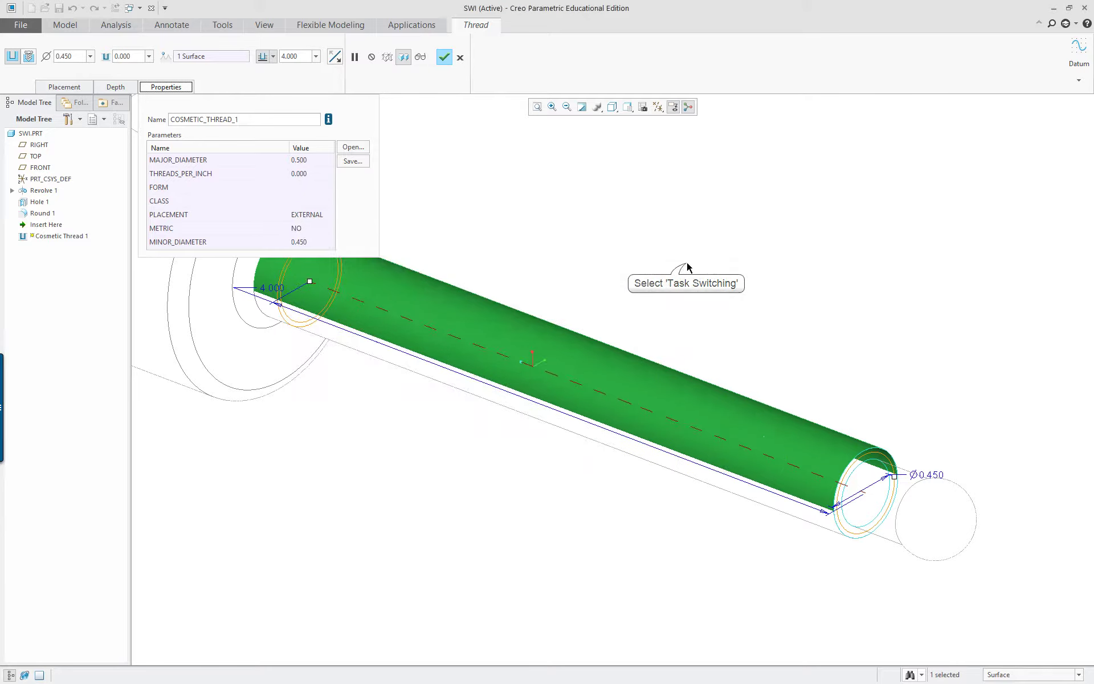
key("alt+Tab")
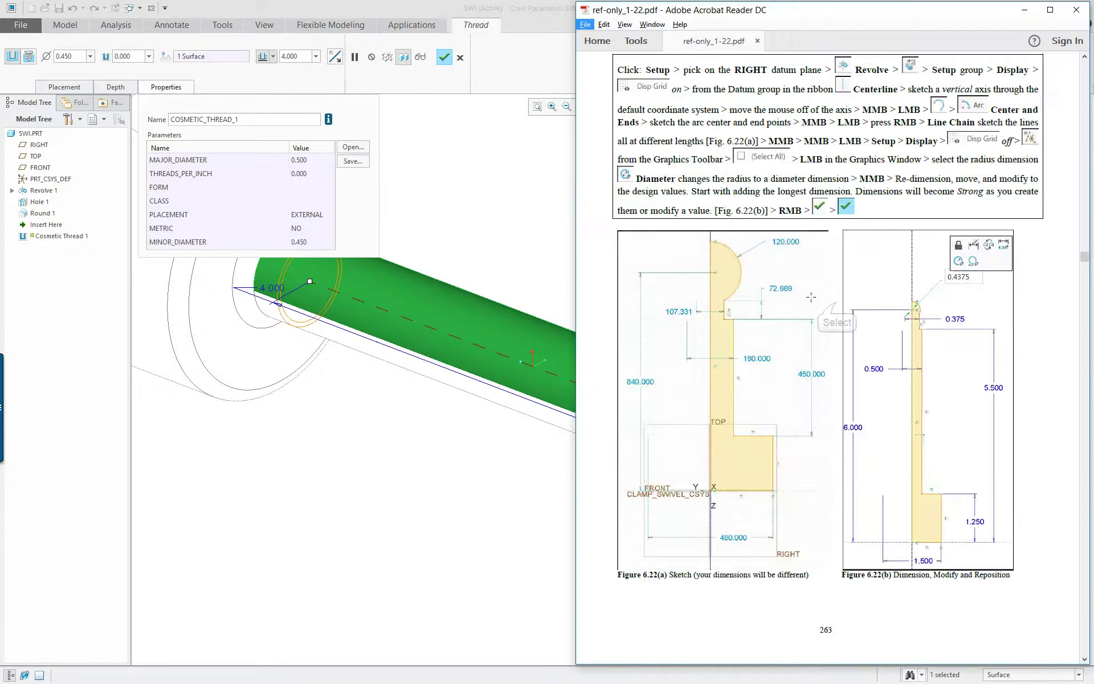
scroll(836, 307, "down", 20)
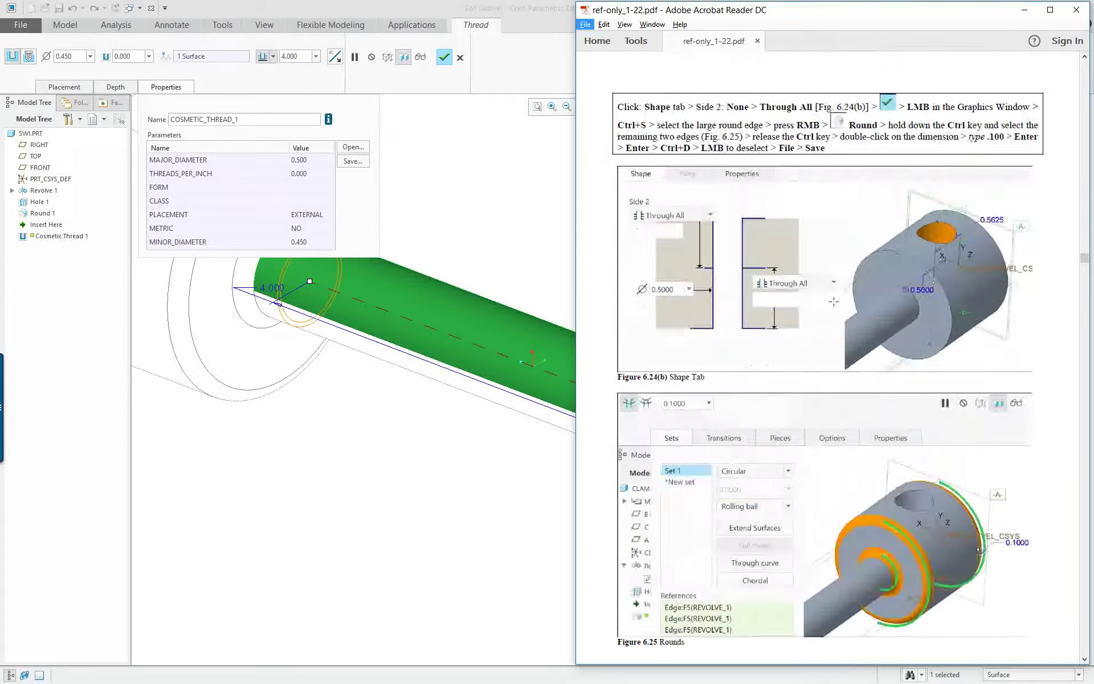
scroll(820, 294, "down", 10)
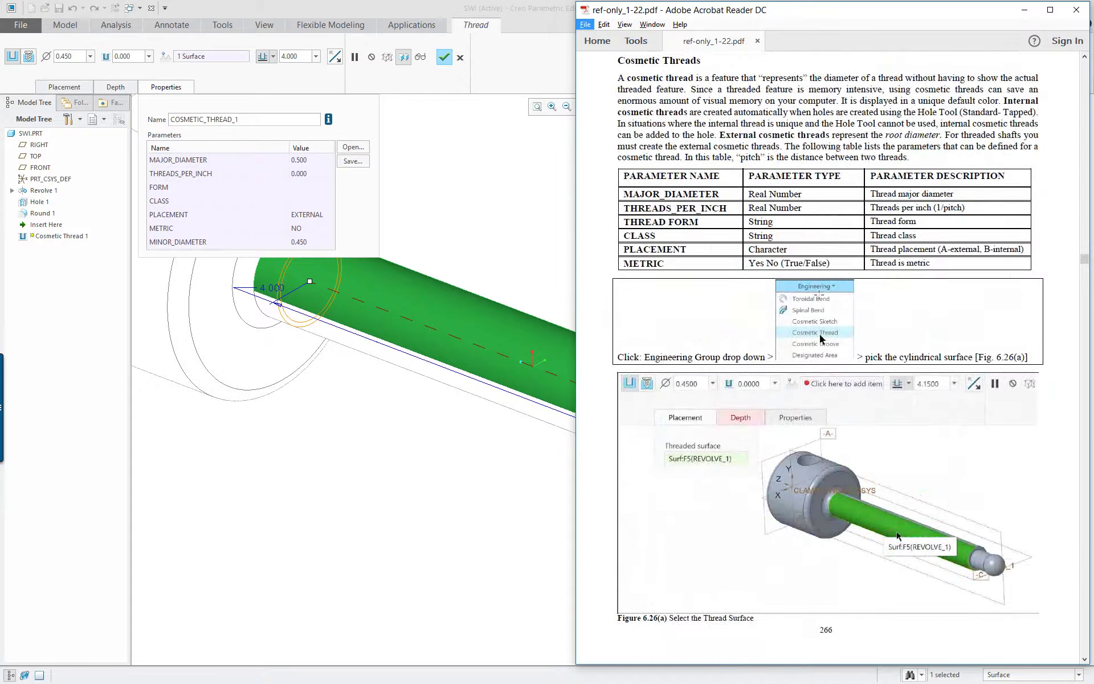
scroll(819, 297, "down", 10)
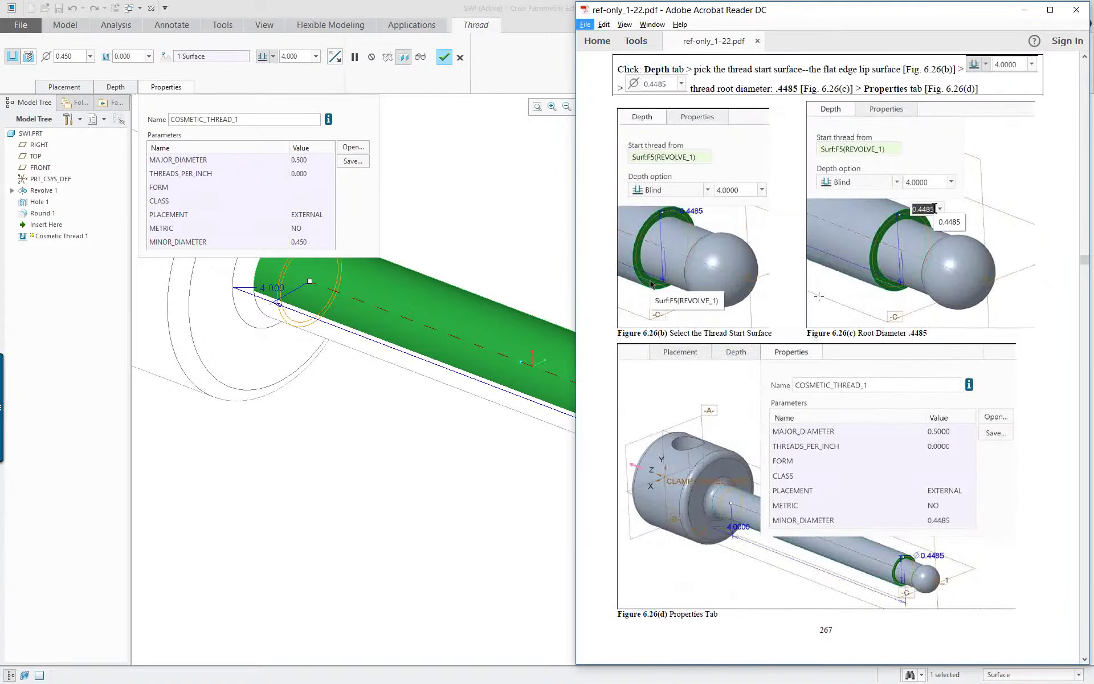
scroll(819, 297, "down", 1)
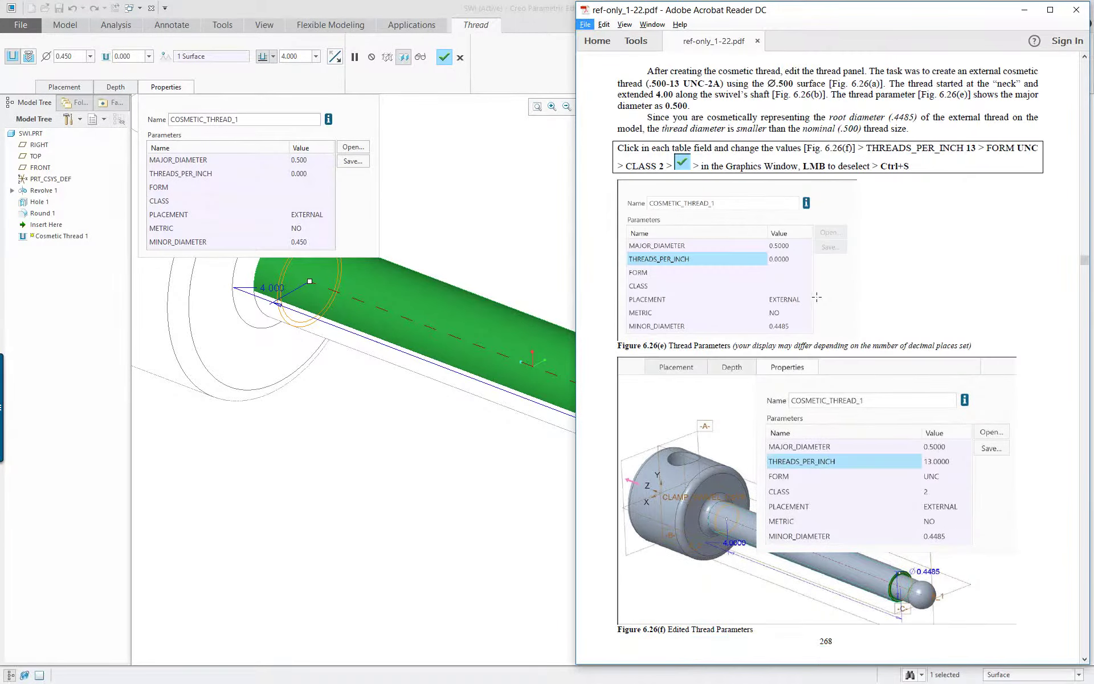
- Set THREADS_PER_INCH to 13, FORM to UNC and CLASS to 2, then confirm the thread
left_click(299, 175)
type("13")
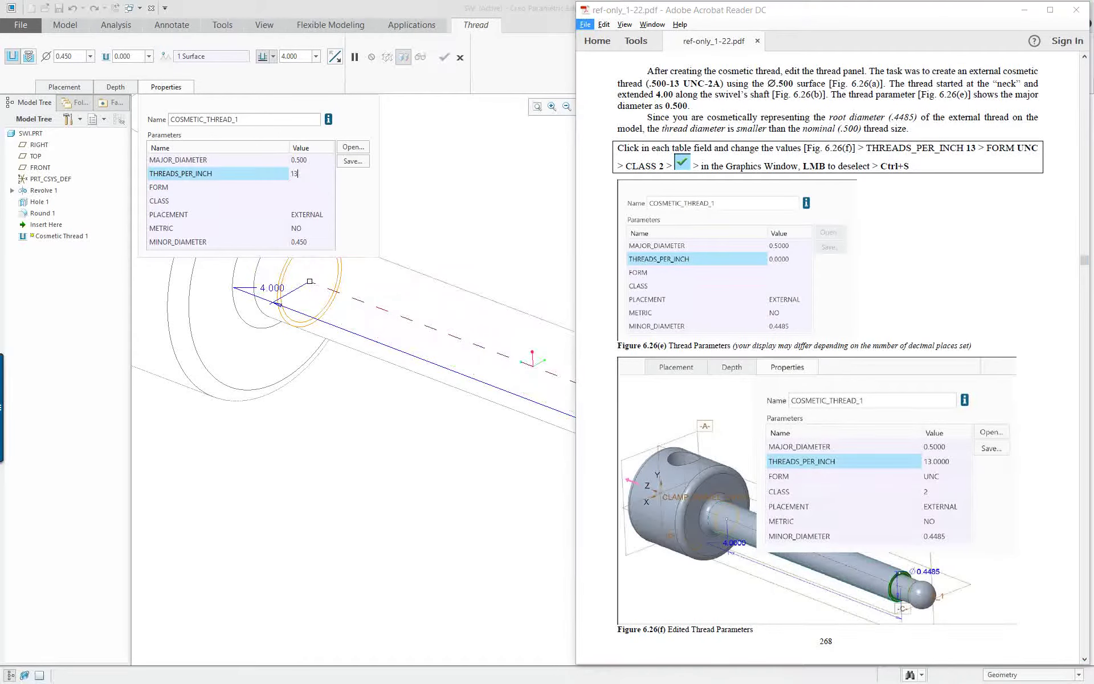
key("Return")
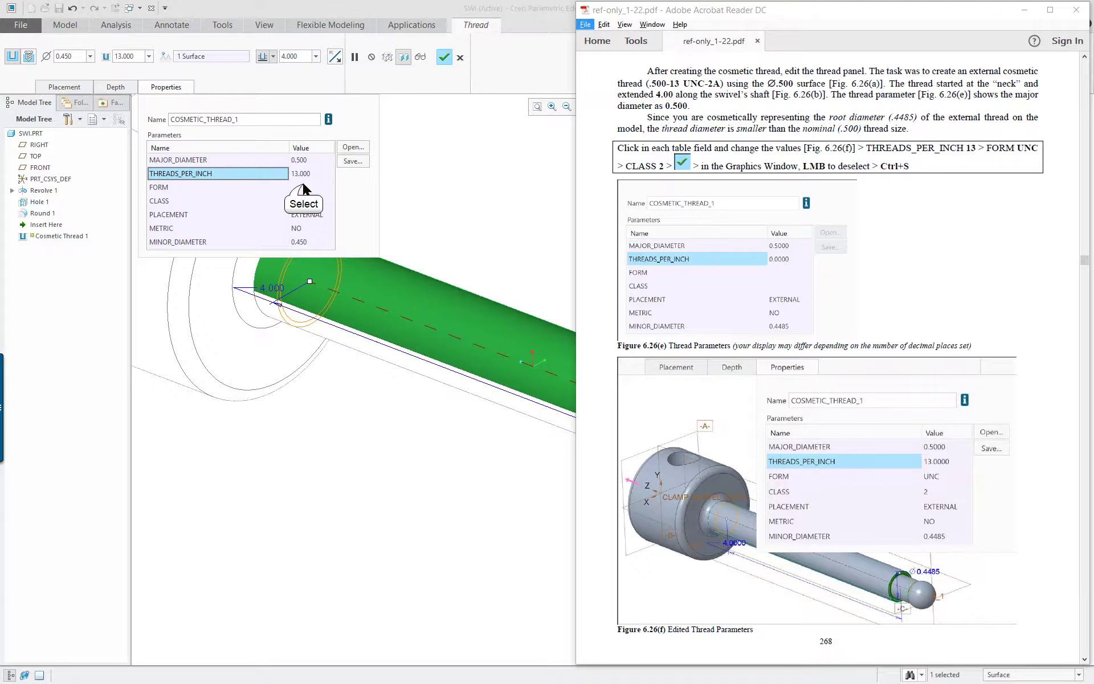
left_click(303, 186)
type("UN")
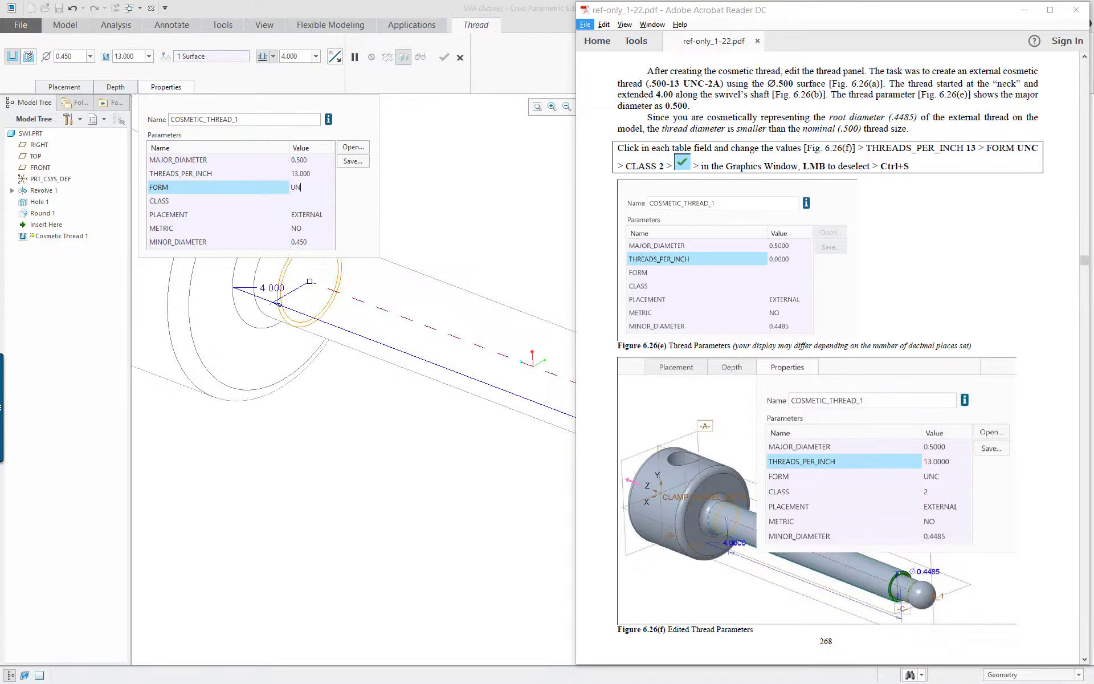
type("C")
left_click(306, 201)
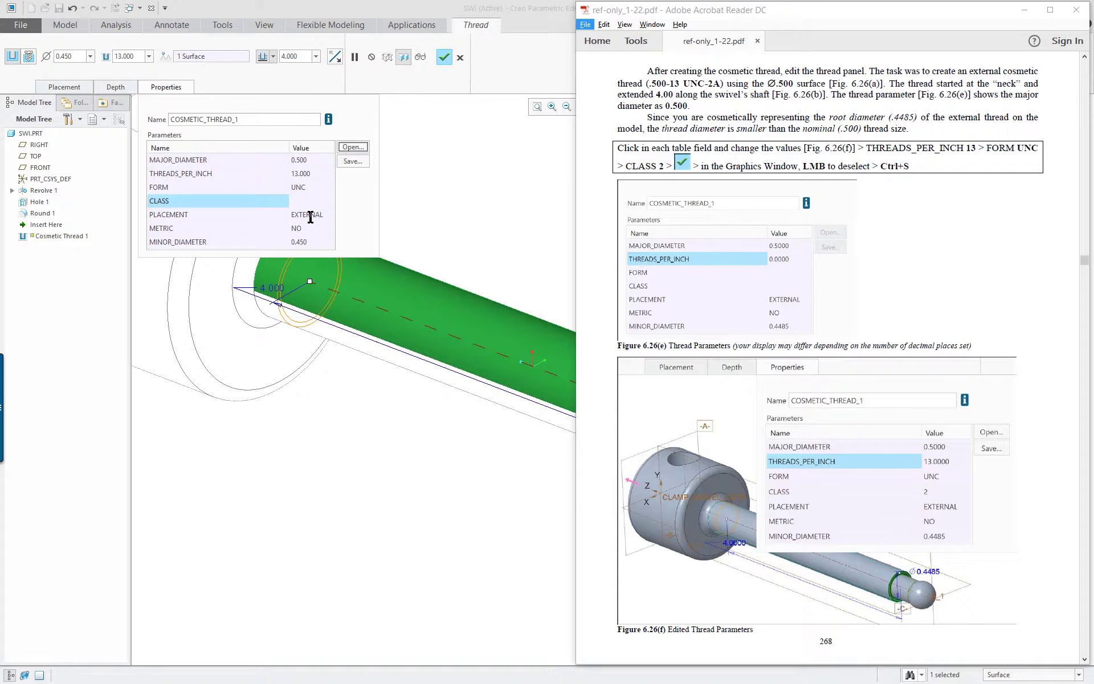
type("2")
left_click(303, 203)
type("2")
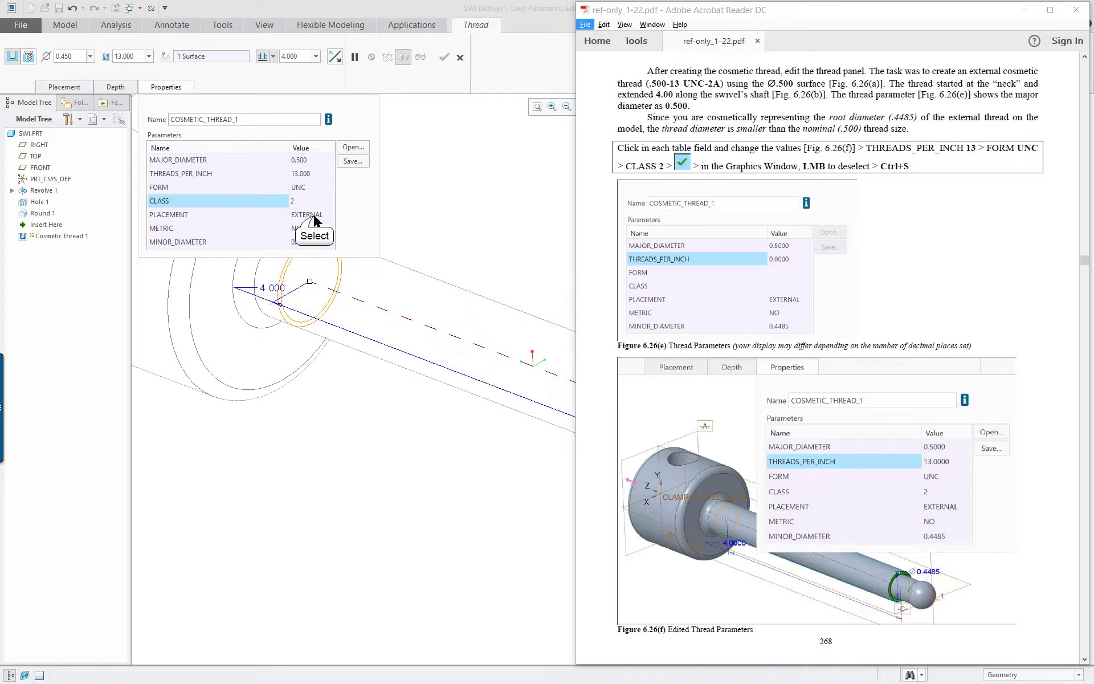
left_click(247, 215)
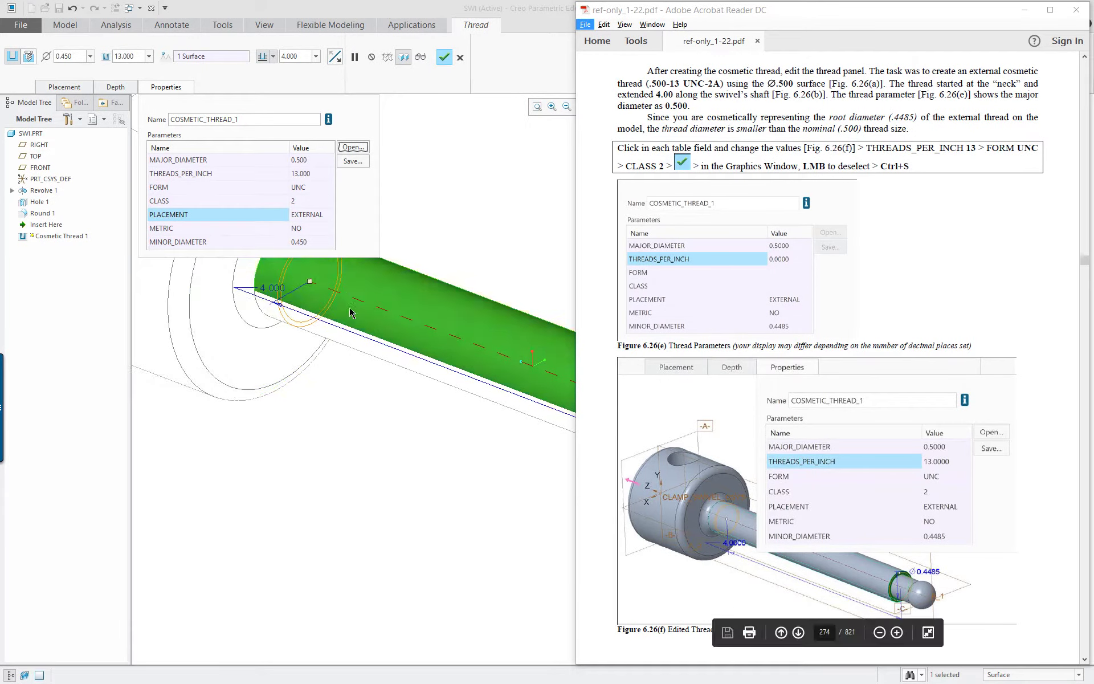
left_click(444, 57)
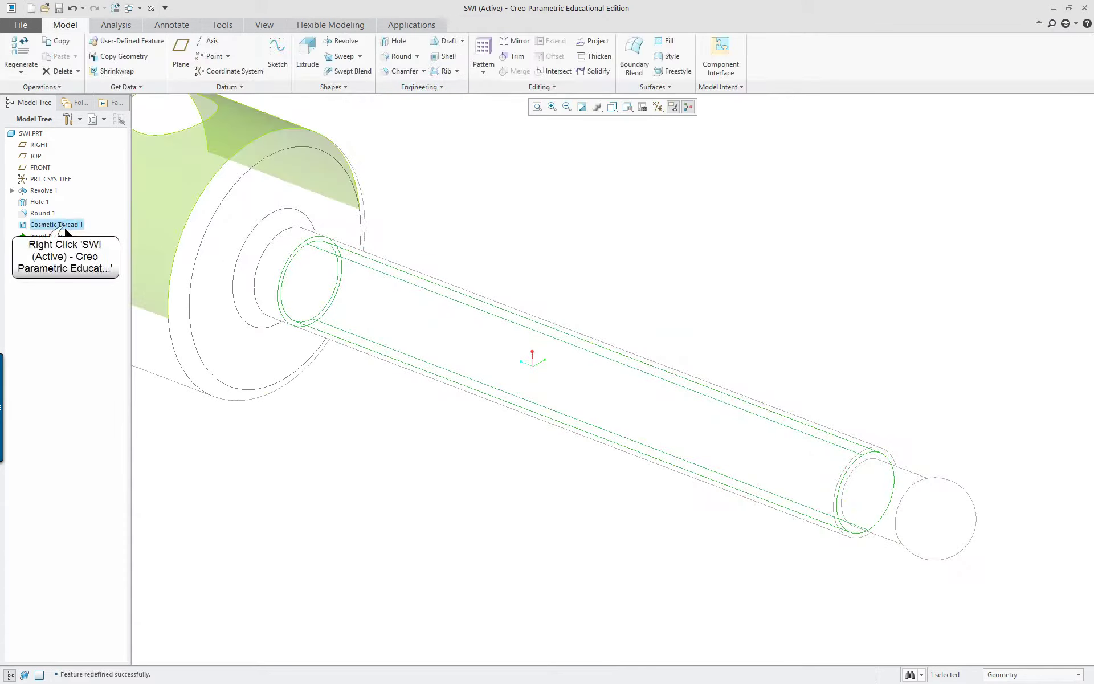
- Open Cosmetic Thread 1's feature info, highlight the 4.000 depth and Local Parameters, then close it
right_click(65, 228)
mouse_move(123, 326)
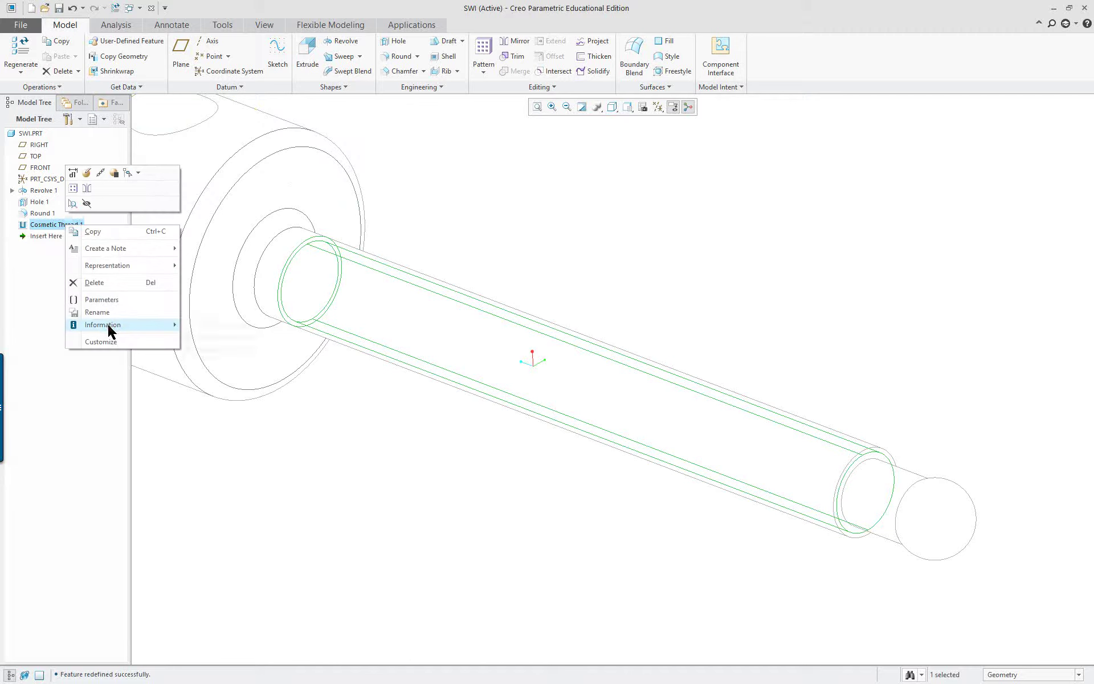
left_click(240, 328)
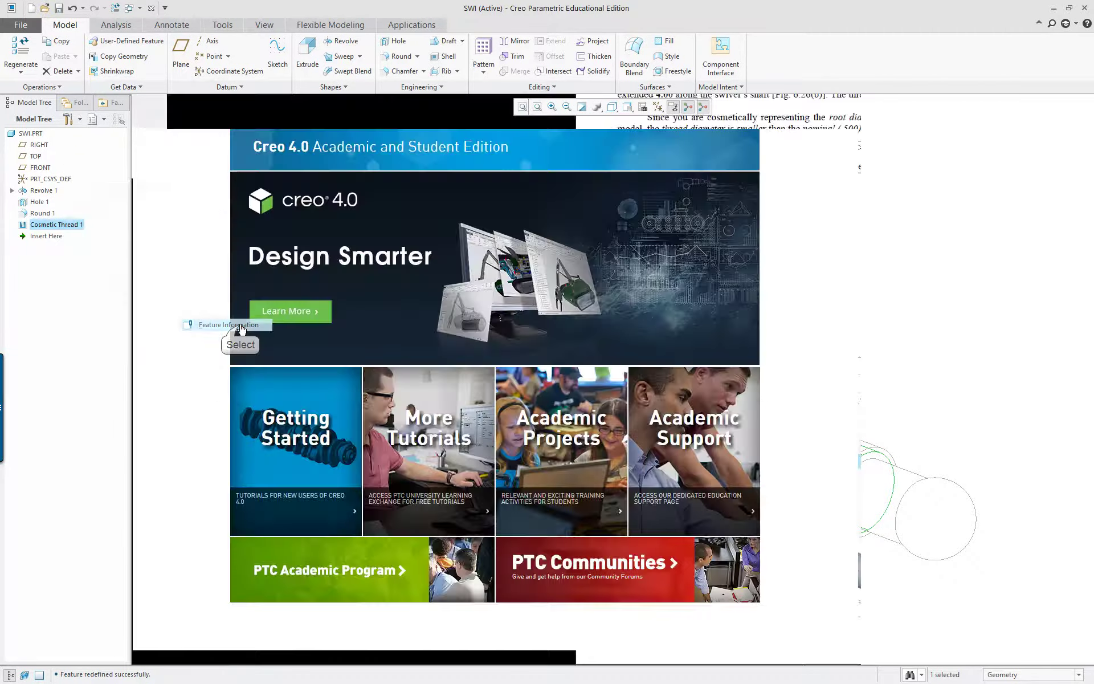
scroll(461, 370, "down", 1)
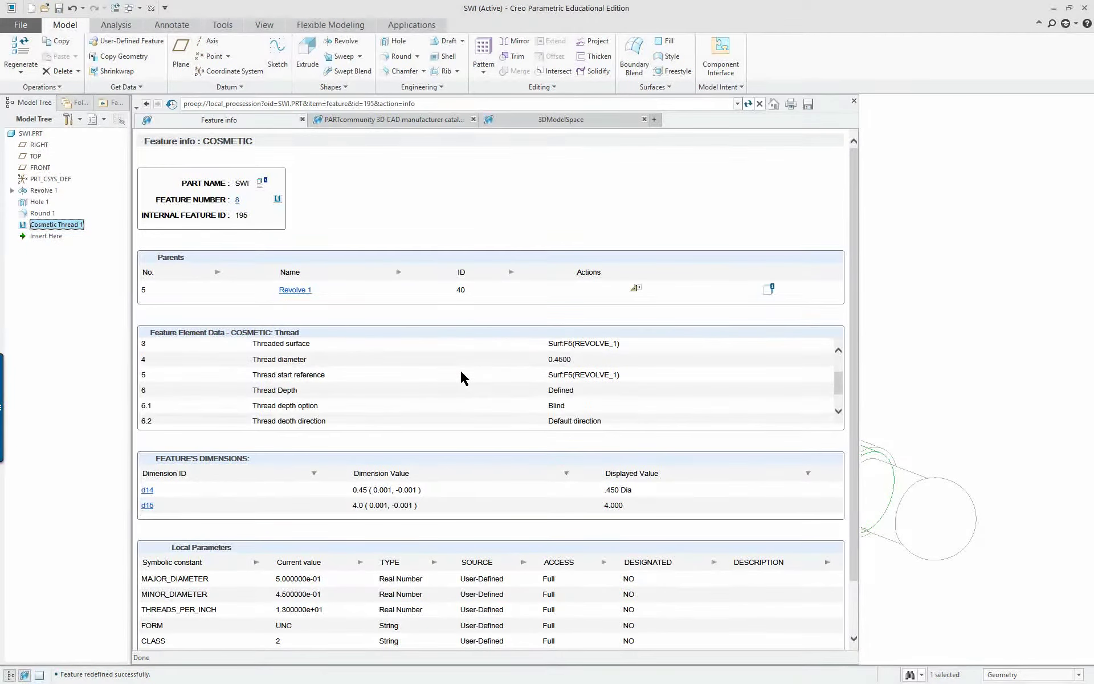
scroll(478, 380, "up", 1)
scroll(477, 379, "down", 2)
scroll(447, 484, "down", 1)
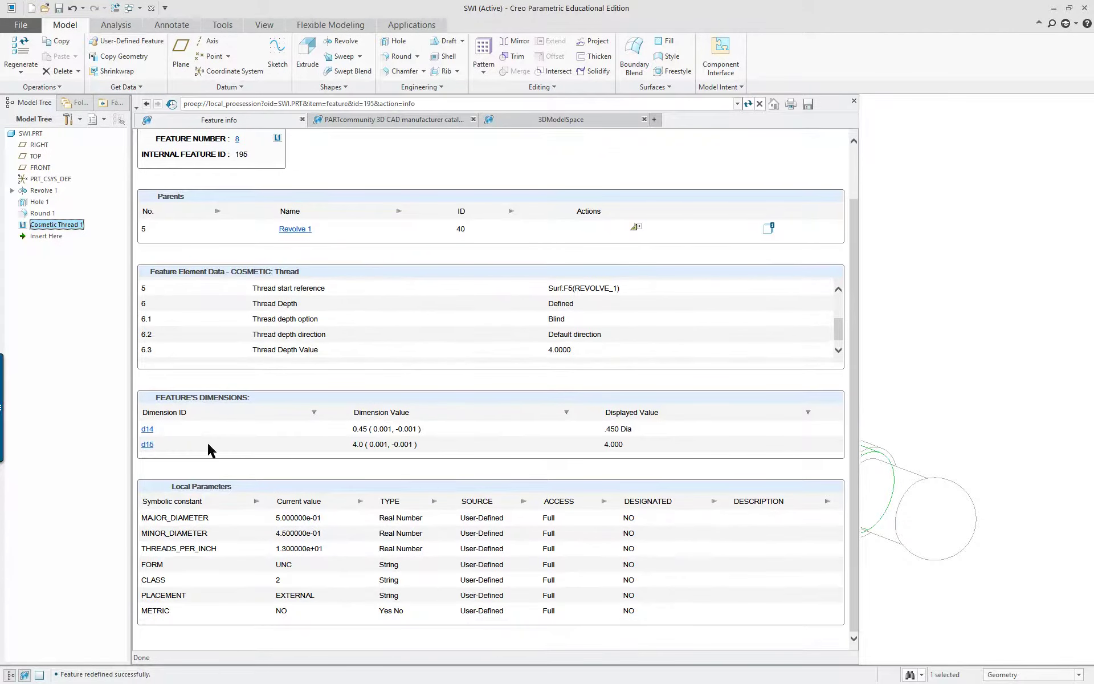
double_click(615, 445)
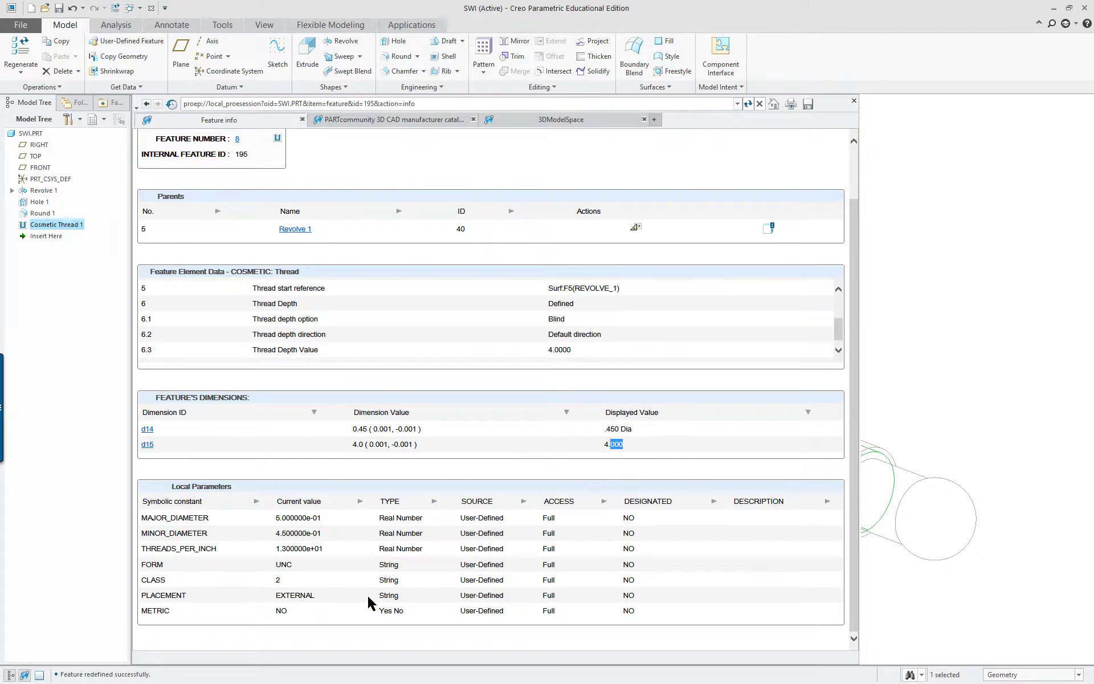
left_click_drag(691, 626, 153, 500)
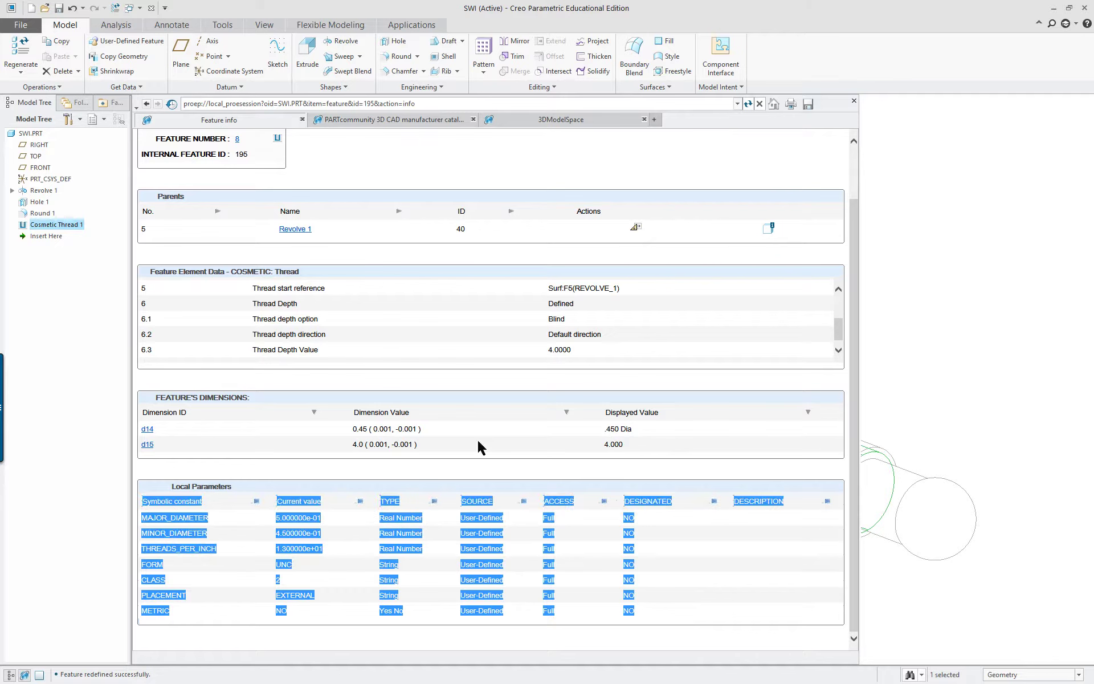
left_click(853, 104)
- Switch the part to Shading With Edges and orbit and zoom to inspect it
left_click(653, 161)
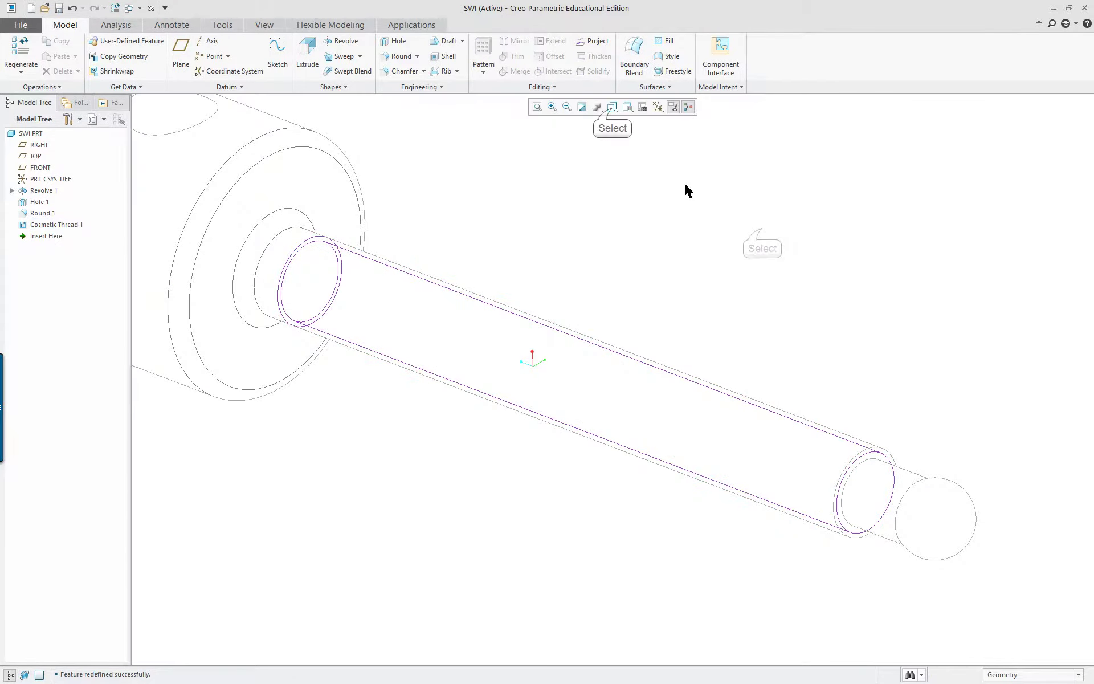
left_click(612, 109)
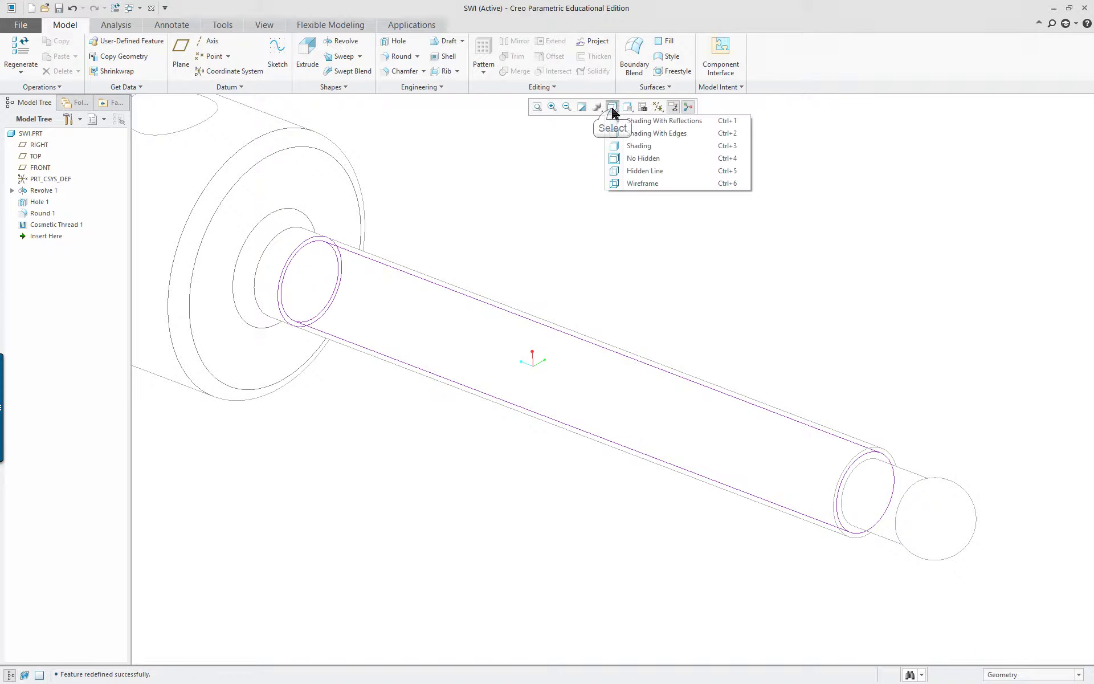
left_click(643, 134)
scroll(682, 274, "down", 3)
scroll(706, 245, "up", 1)
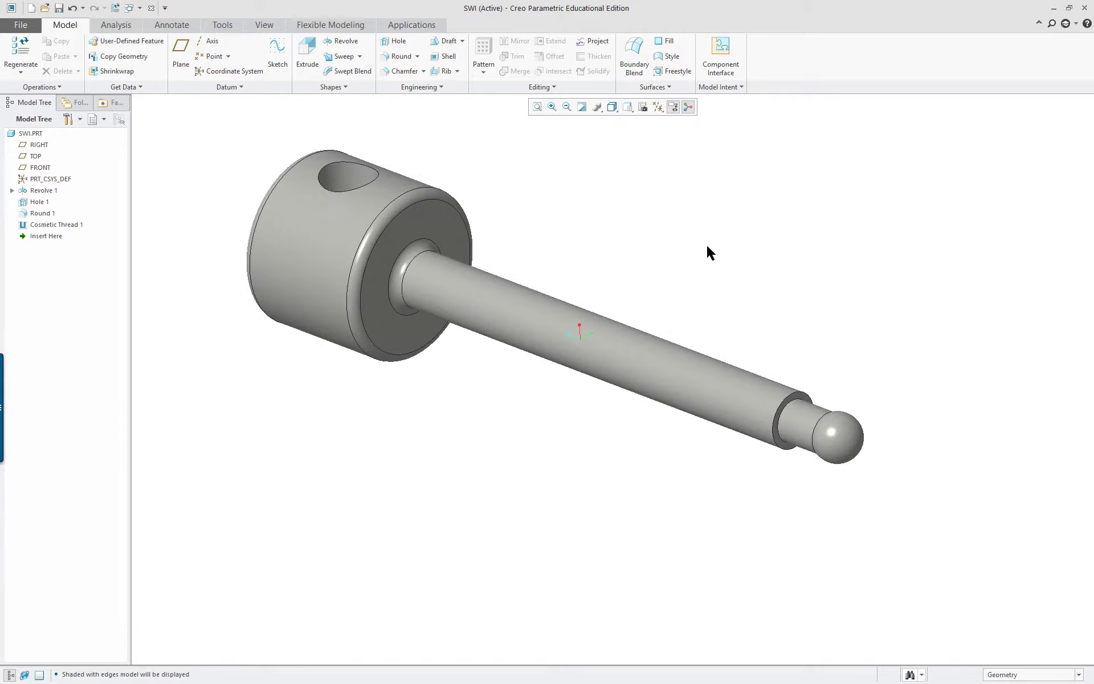
mouse_move(705, 244)
middle_mouse_down()
mouse_move(652, 264)
mouse_move(576, 254)
mouse_move(694, 257)
mouse_move(696, 239)
mouse_move(696, 249)
middle_mouse_up()
scroll(721, 219, "up", 1)
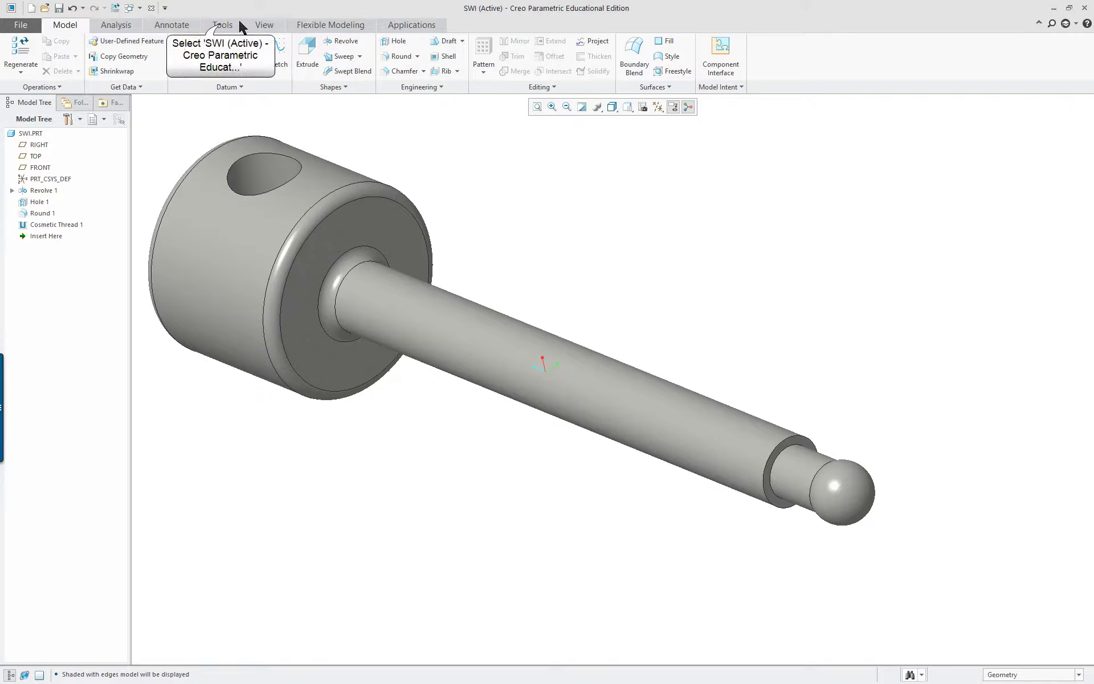
- Launch Model Player from the Tools tab and rewind to the first feature
left_click(221, 26)
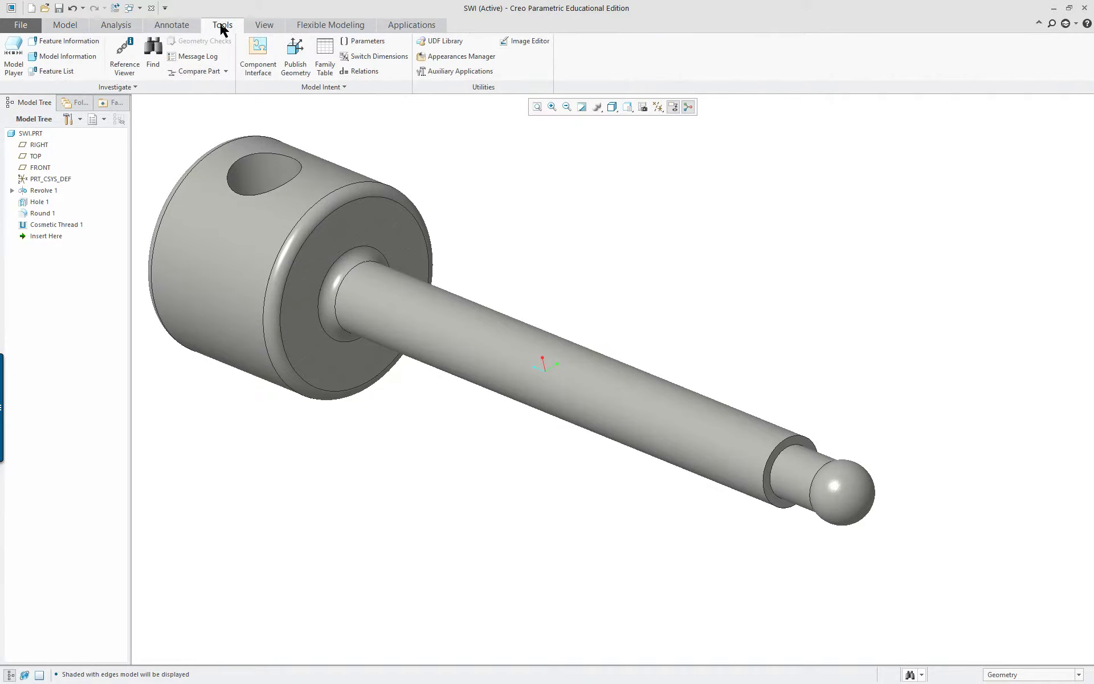
left_click(21, 53)
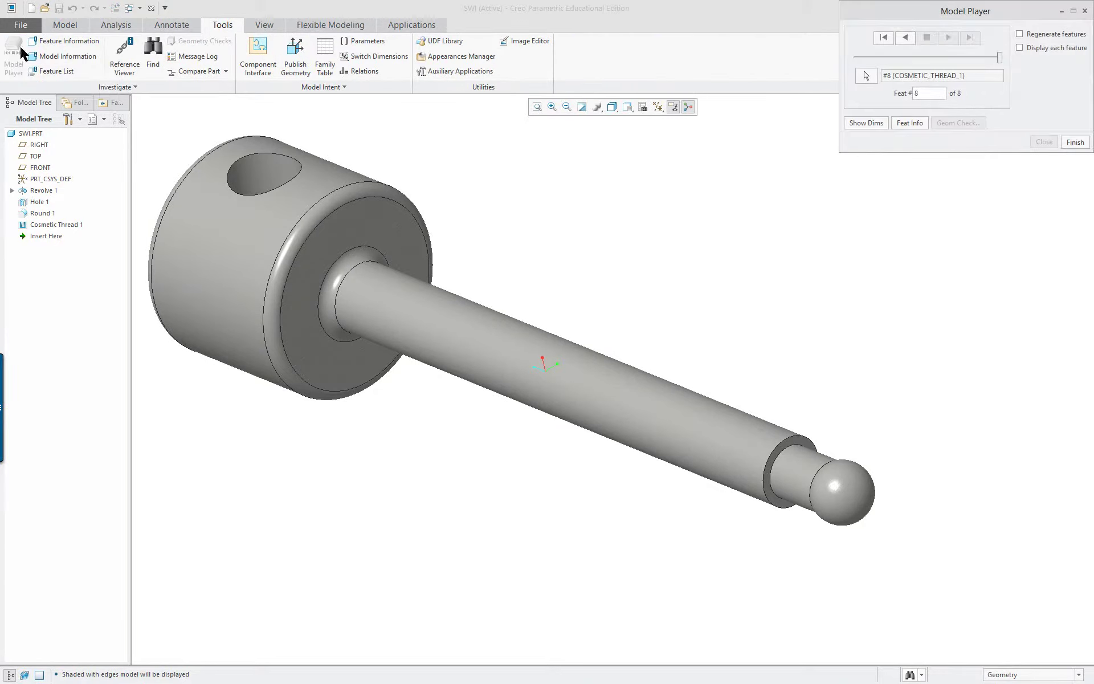
double_click(883, 40)
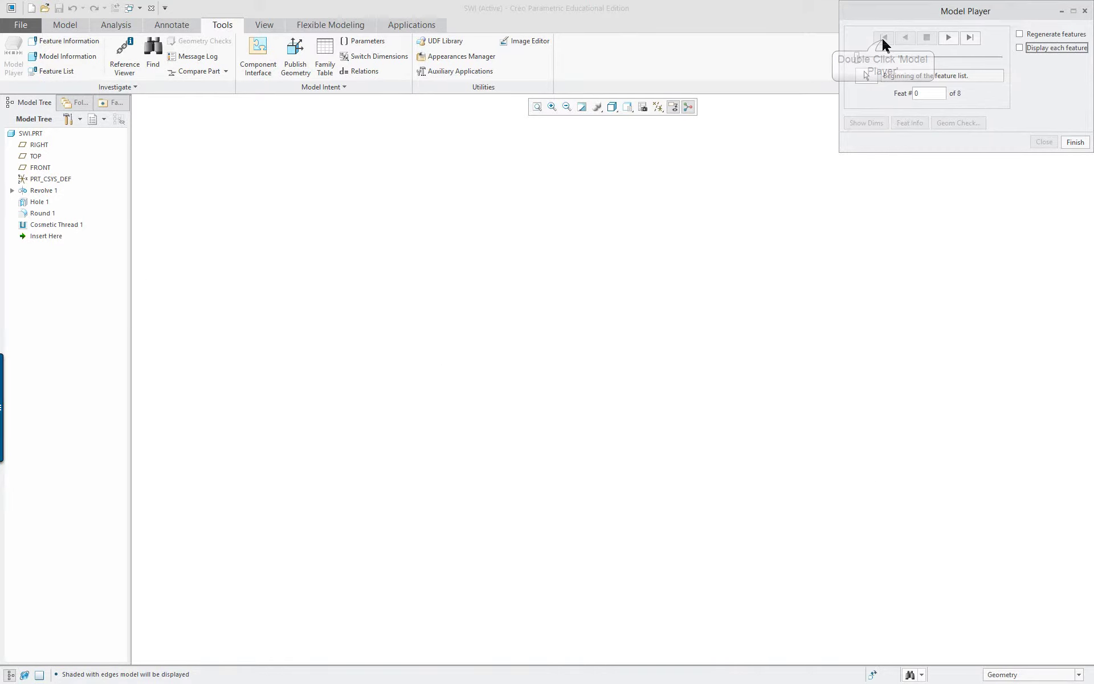
left_click(655, 109)
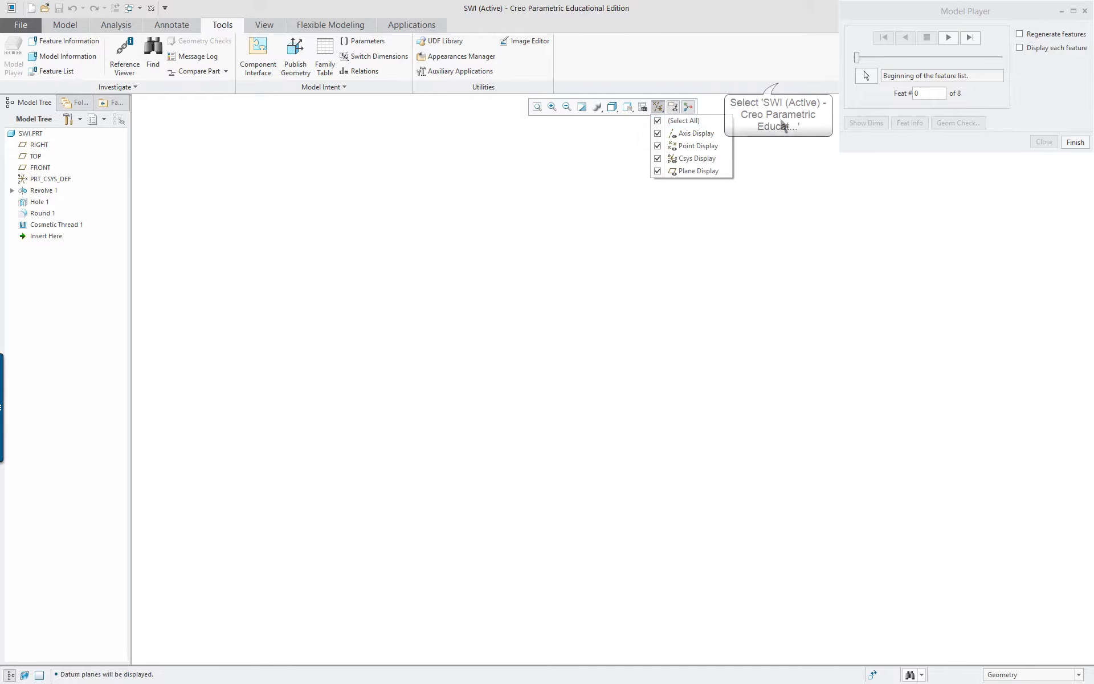
left_click(777, 90)
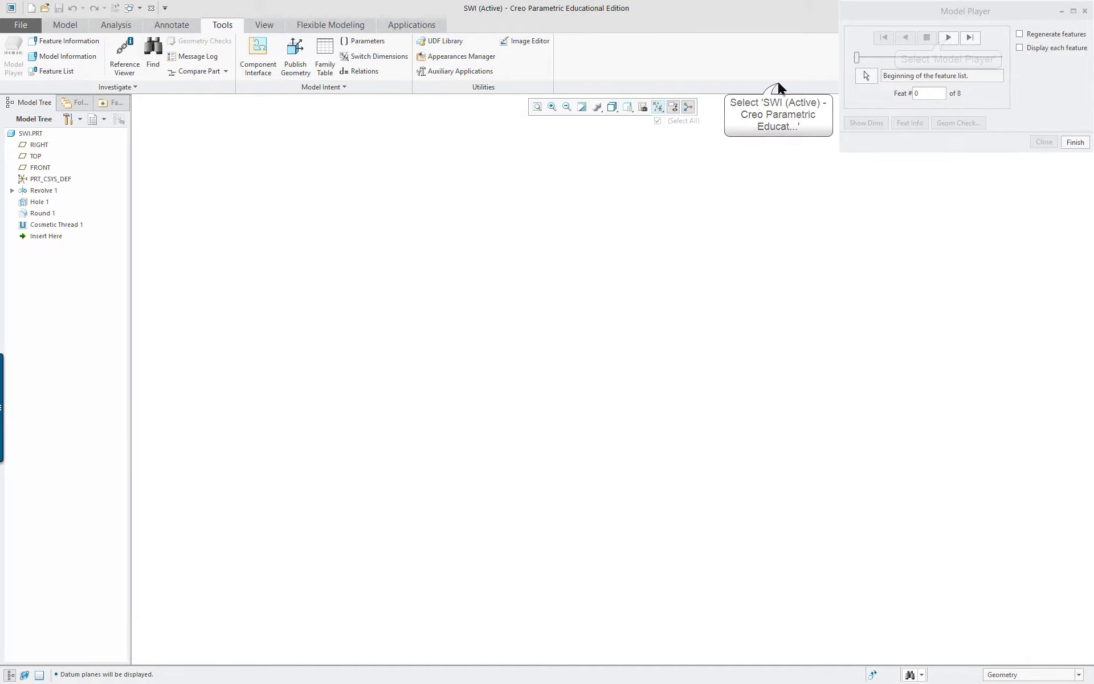
- Step playback forward to Revolve 1 and display its dimensions and feature info
double_click(948, 39)
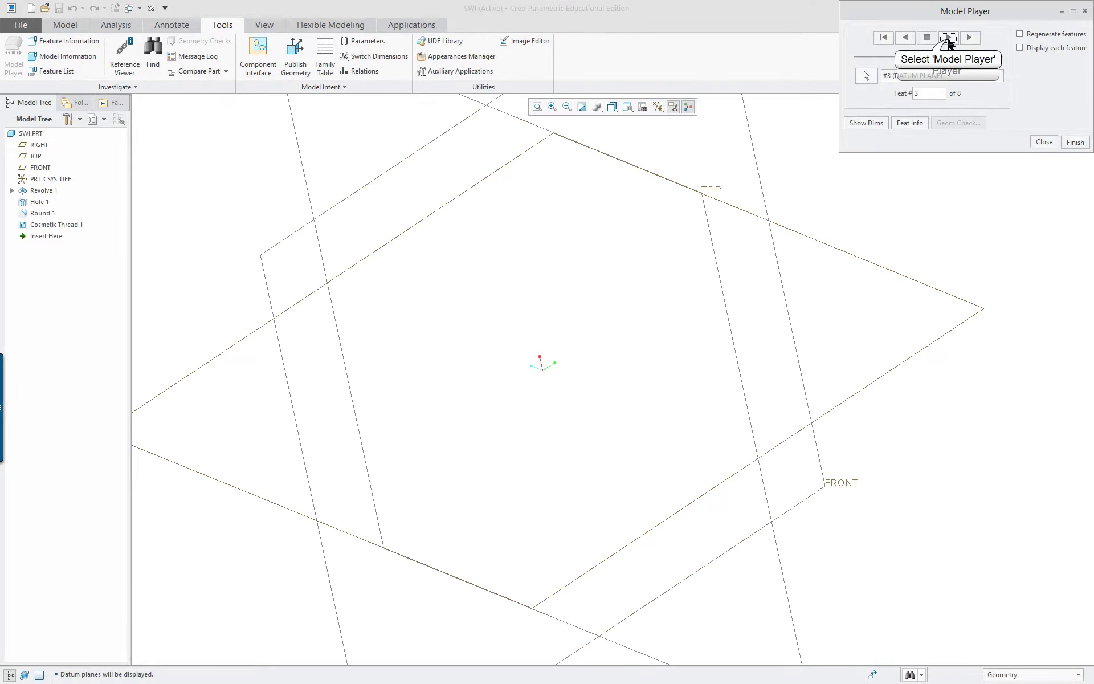
left_click(948, 39)
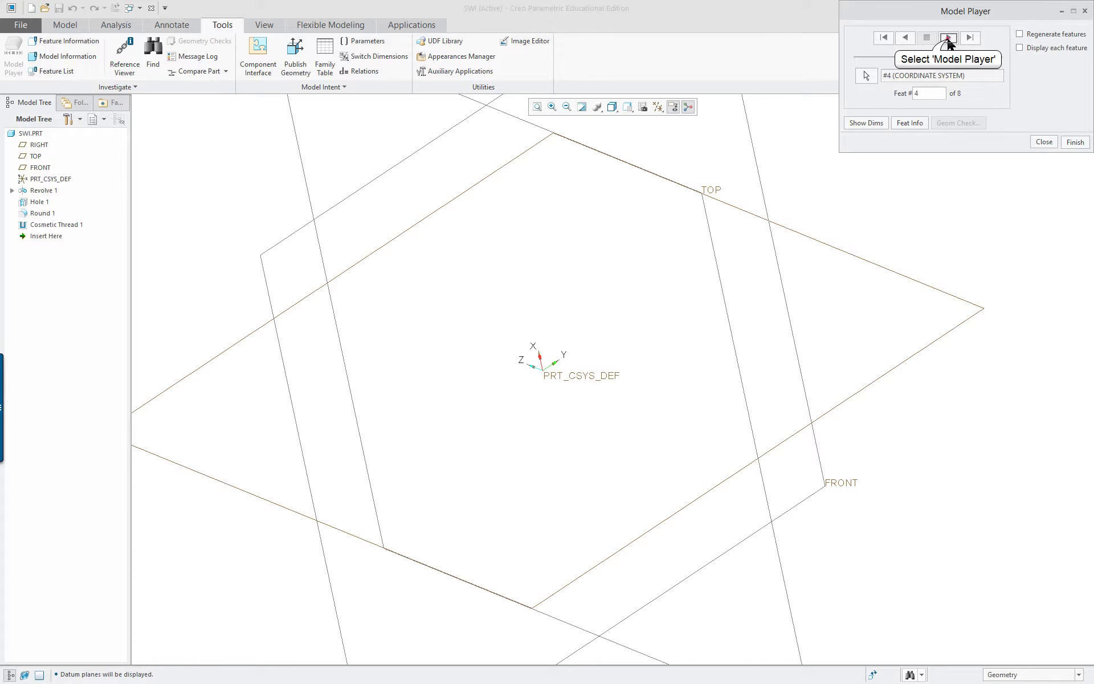
left_click(949, 39)
left_click(867, 123)
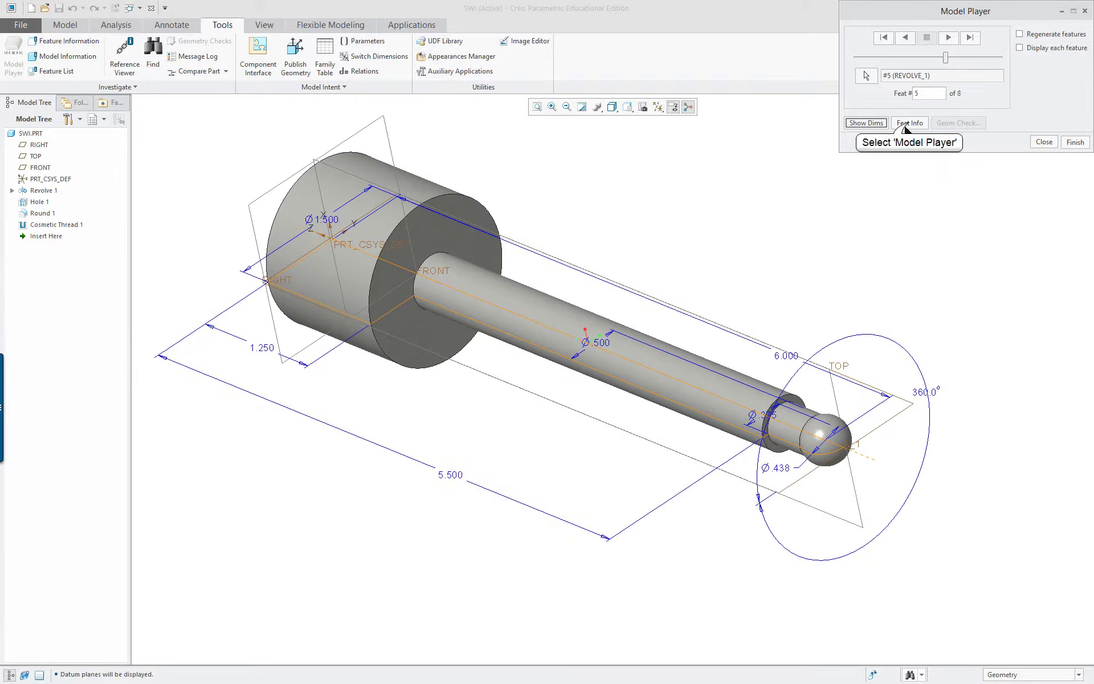
left_click(909, 123)
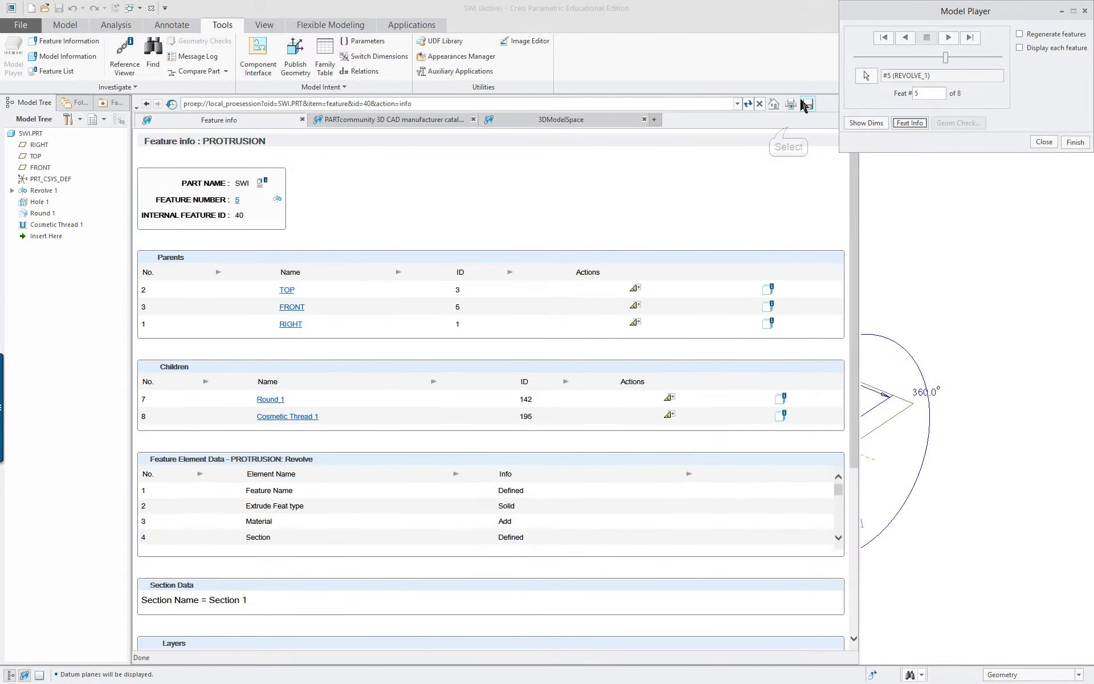
left_click(836, 114)
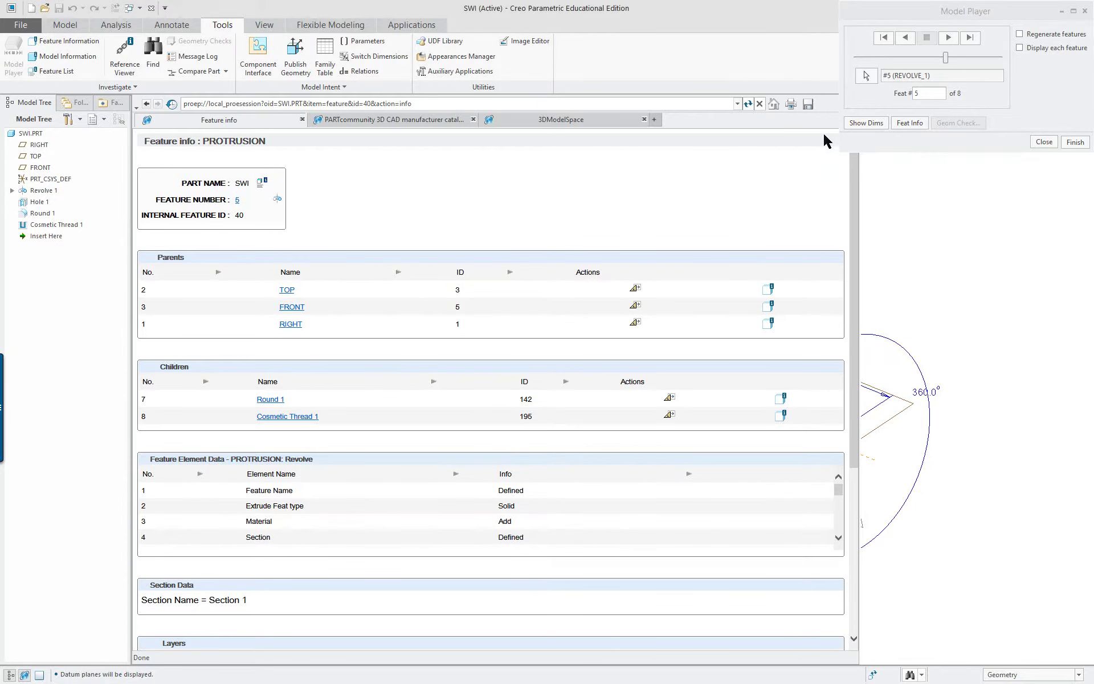
left_click_drag(891, 14, 836, 177)
- Step through Hole 1 and Round 1 (R.080) to the thread, showing its 4.000 and Ø.450 dimensions
left_click(853, 102)
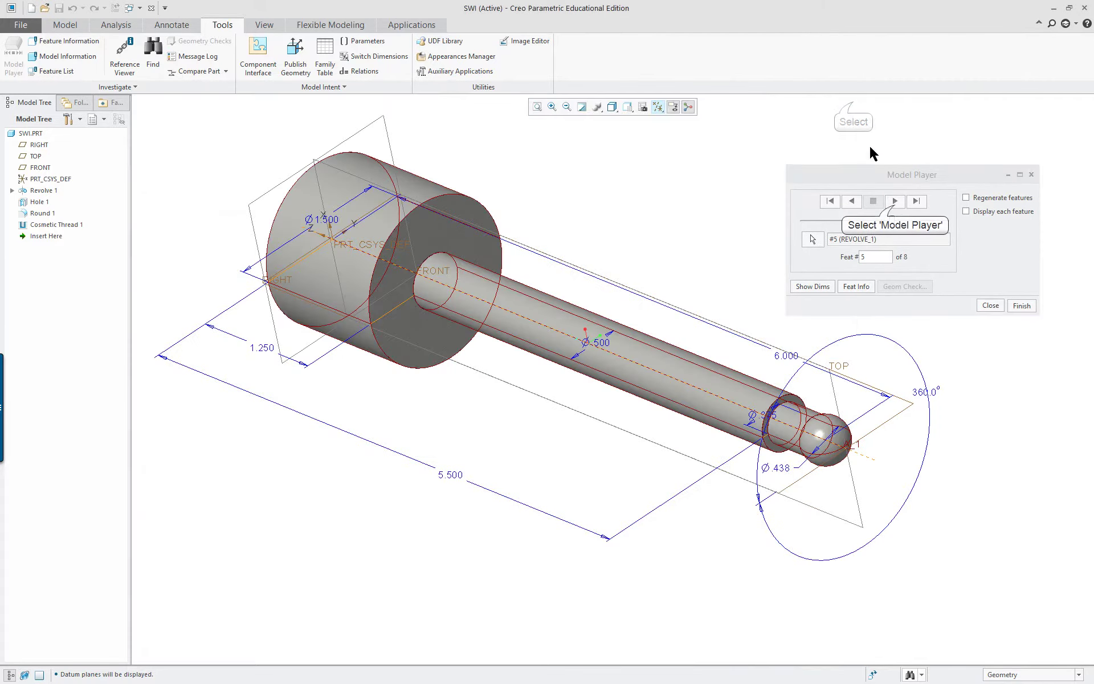
left_click(895, 201)
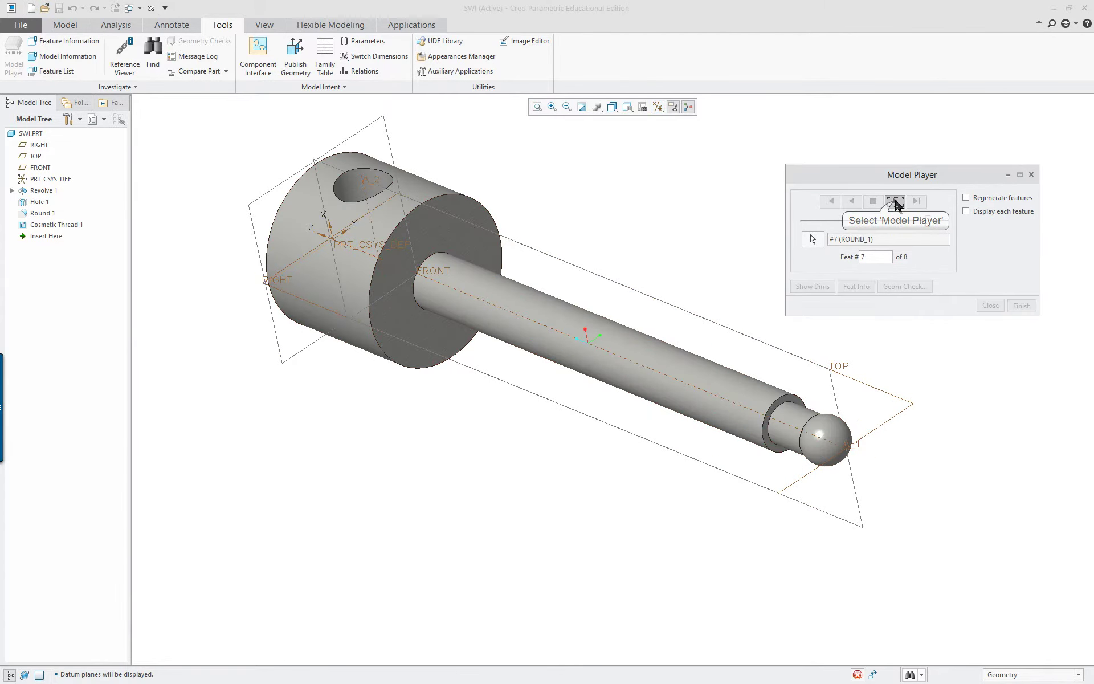
left_click(895, 201)
left_click(813, 286)
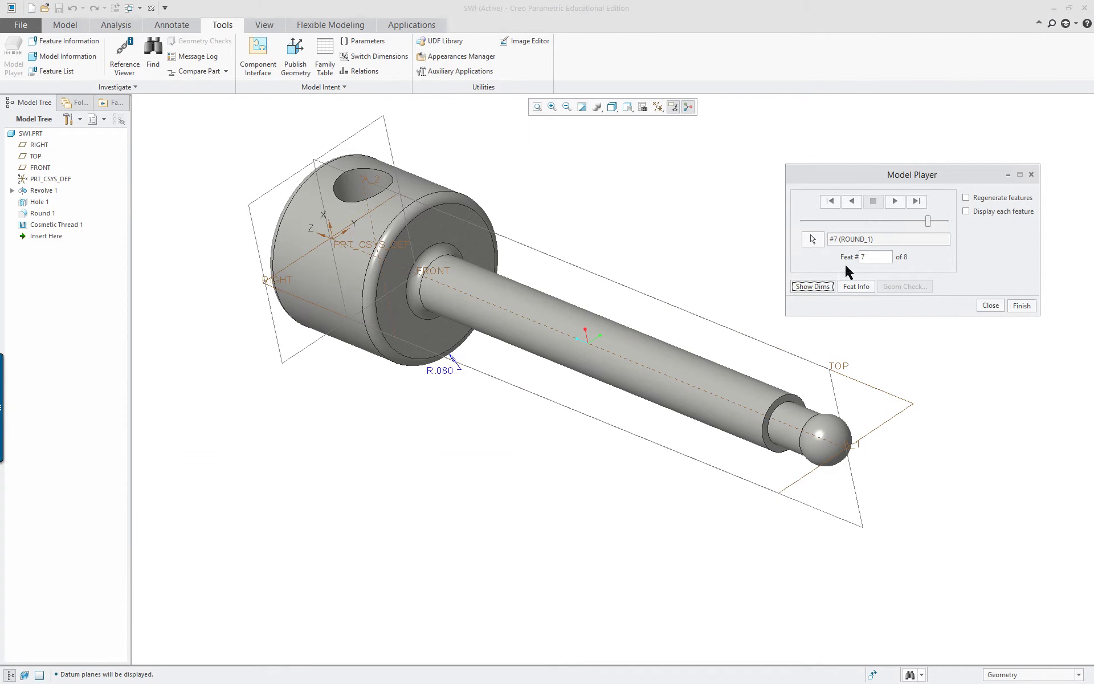
left_click(895, 201)
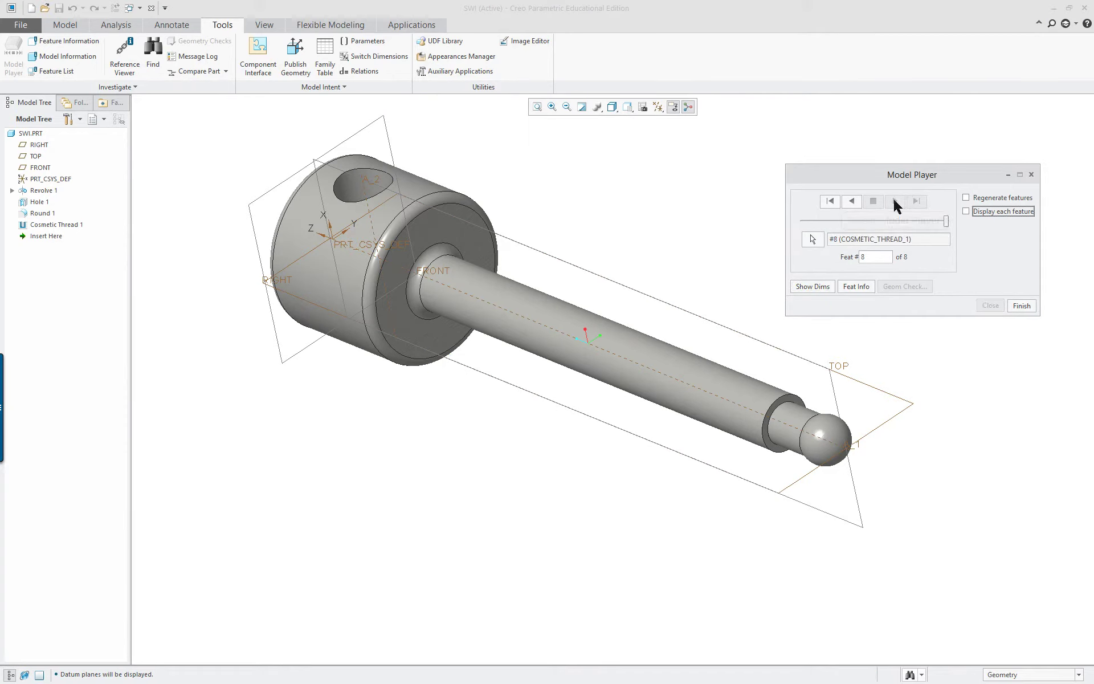
left_click(811, 286)
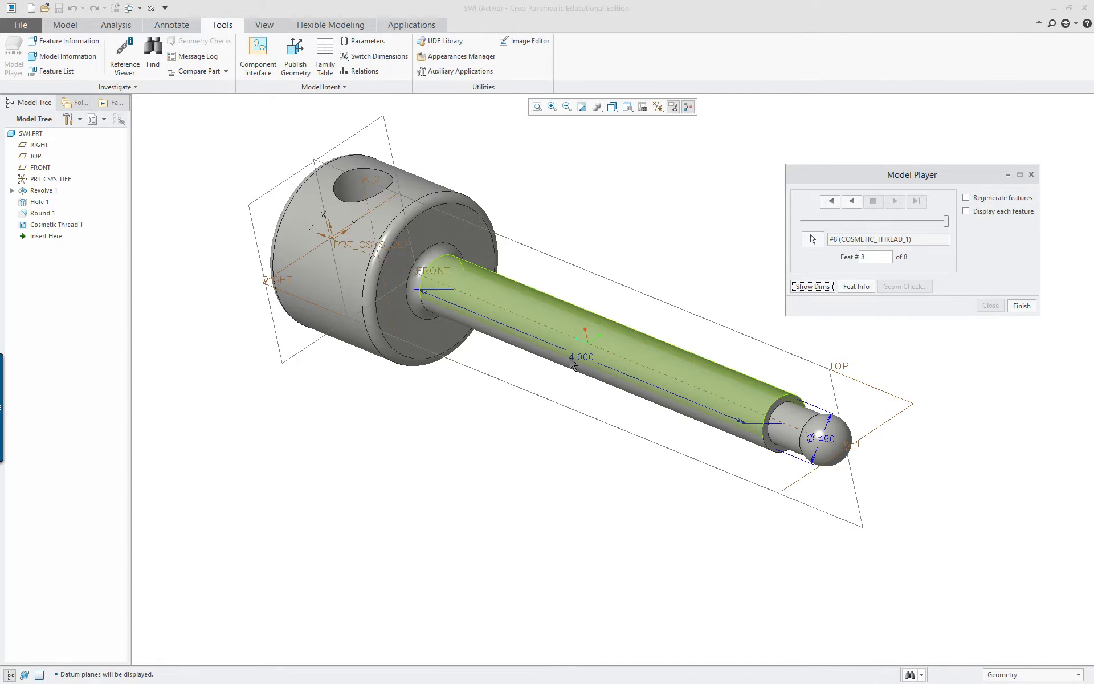
scroll(825, 445, "up", 5)
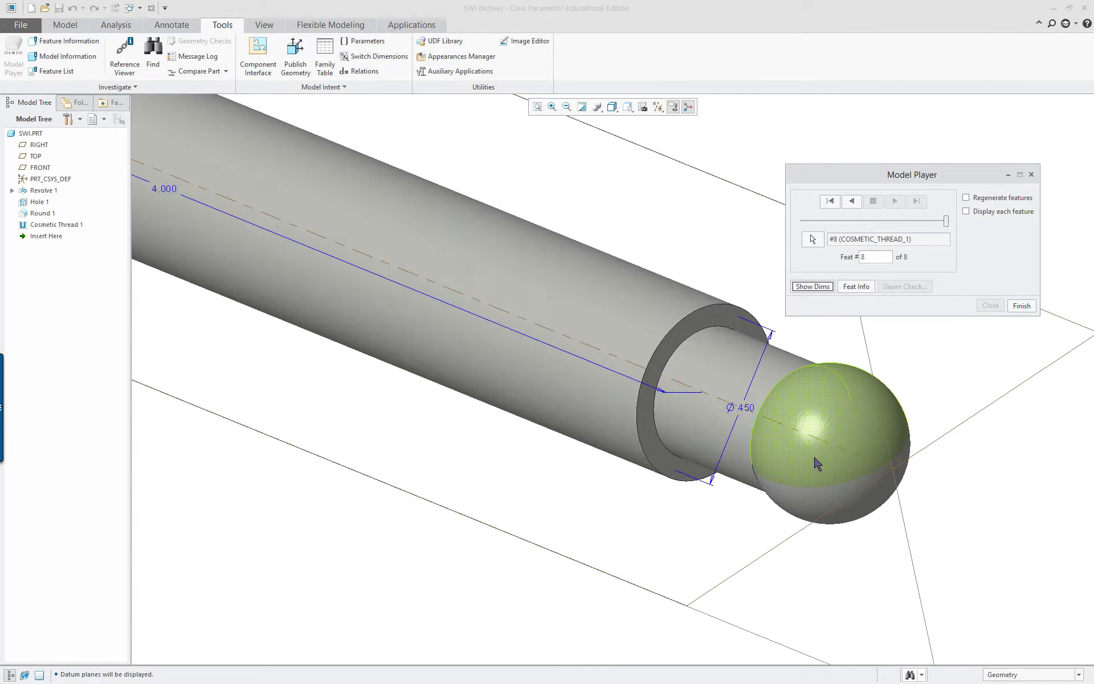
scroll(762, 417, "down", 3)
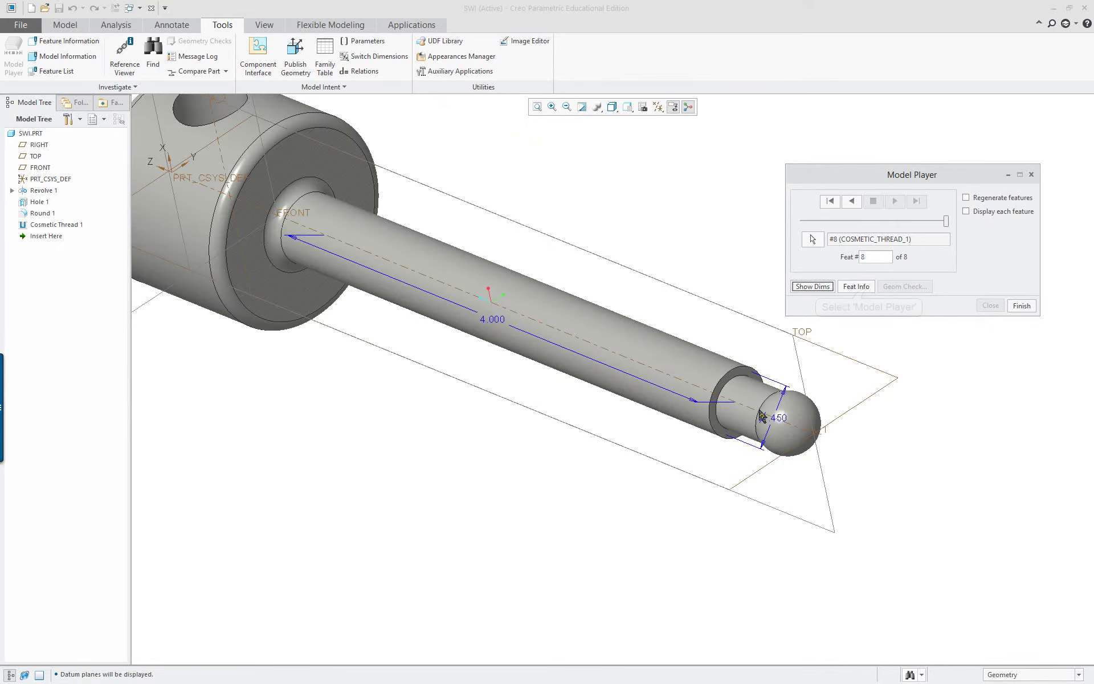
- Show the cosmetic thread's feature info, highlight its dimensions and local parameters, then finish the replay
left_click(860, 287)
scroll(538, 353, "down", 3)
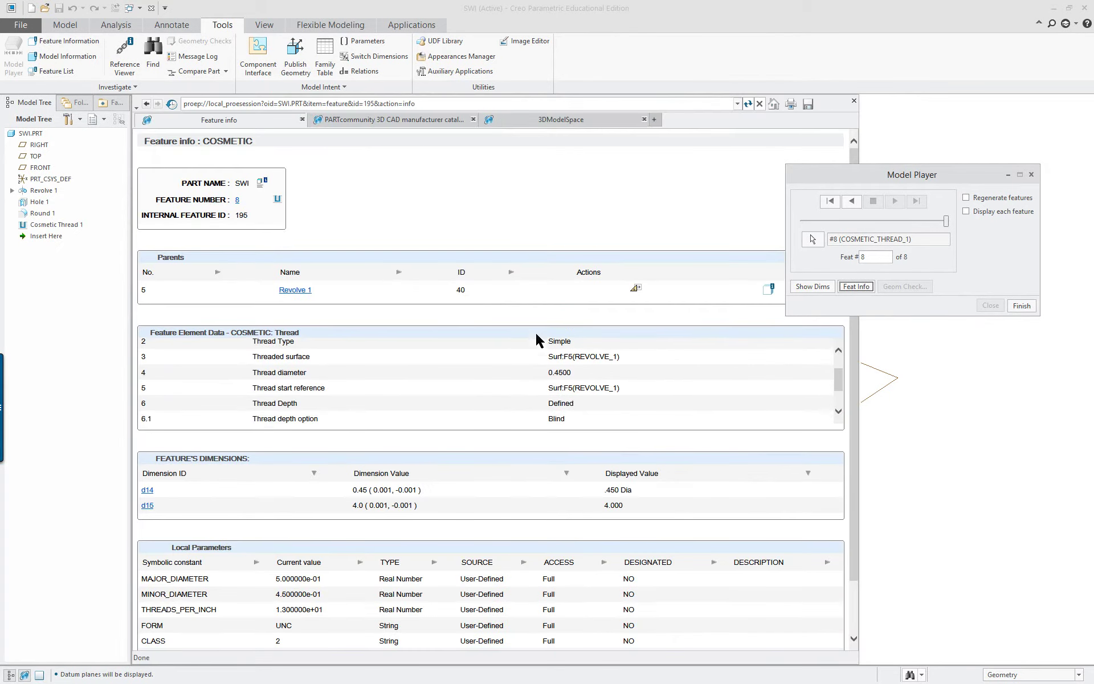
scroll(525, 481, "down", 1)
scroll(520, 465, "up", 2)
scroll(517, 456, "down", 2)
left_click_drag(682, 456, 225, 420)
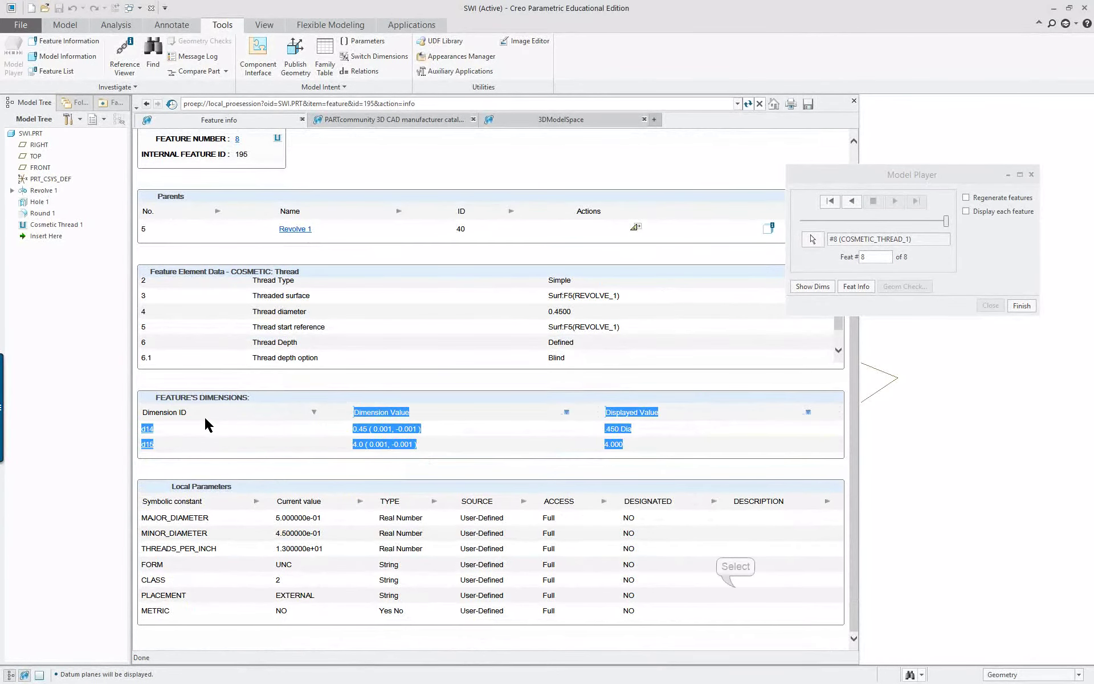
left_click(736, 588)
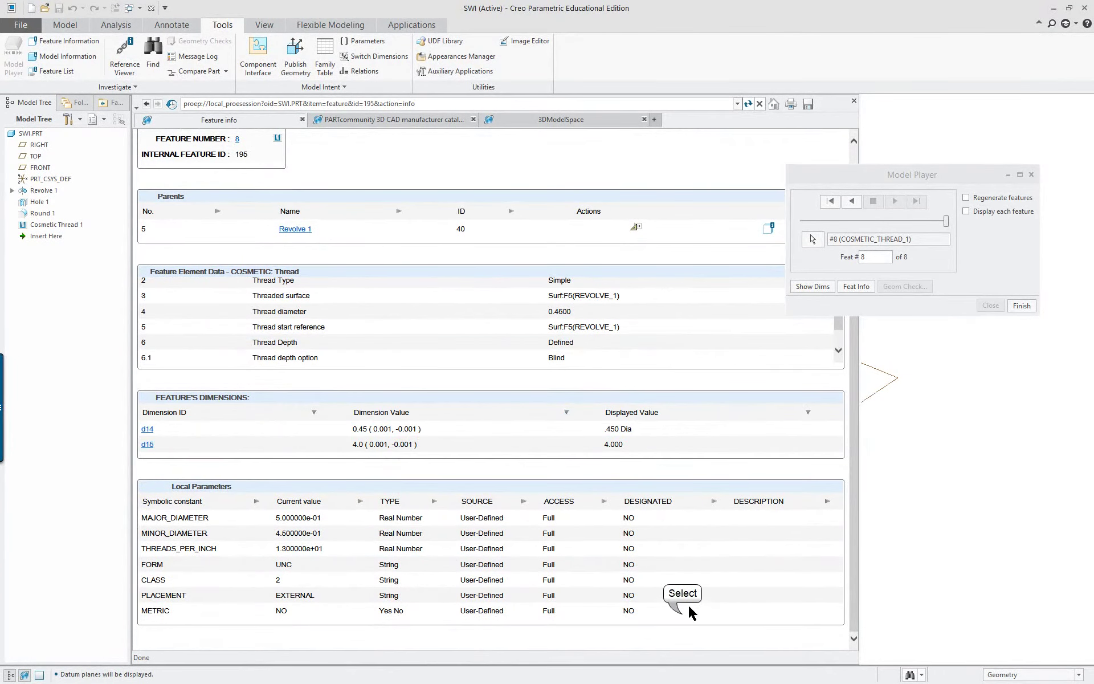
left_click_drag(684, 612, 144, 506)
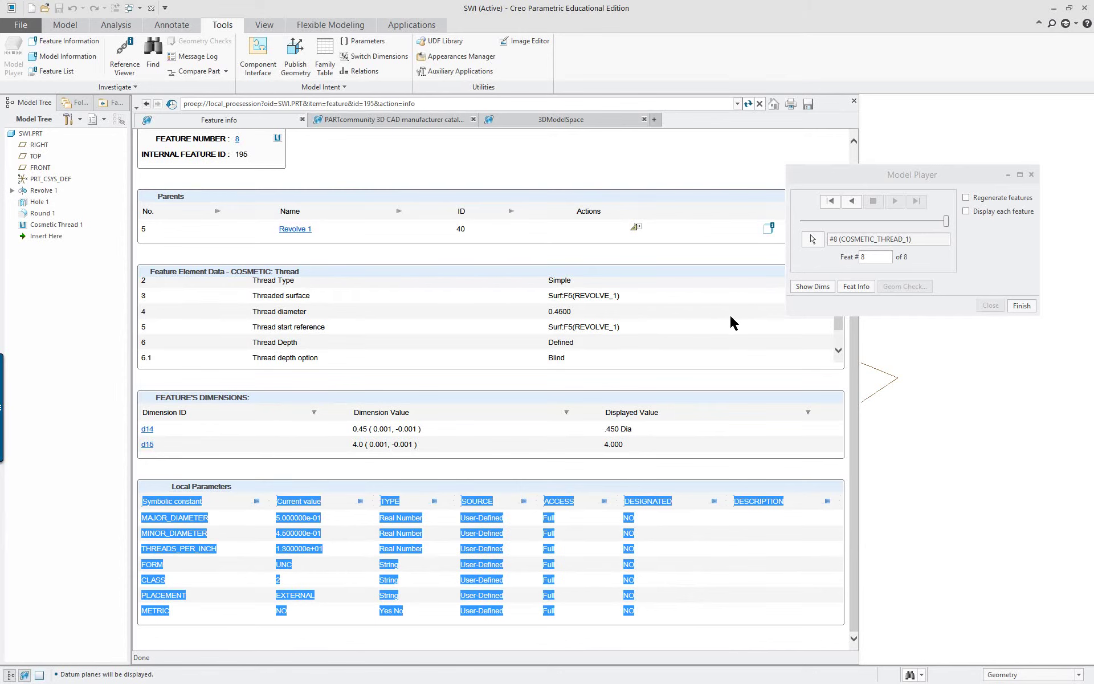
left_click(1019, 307)
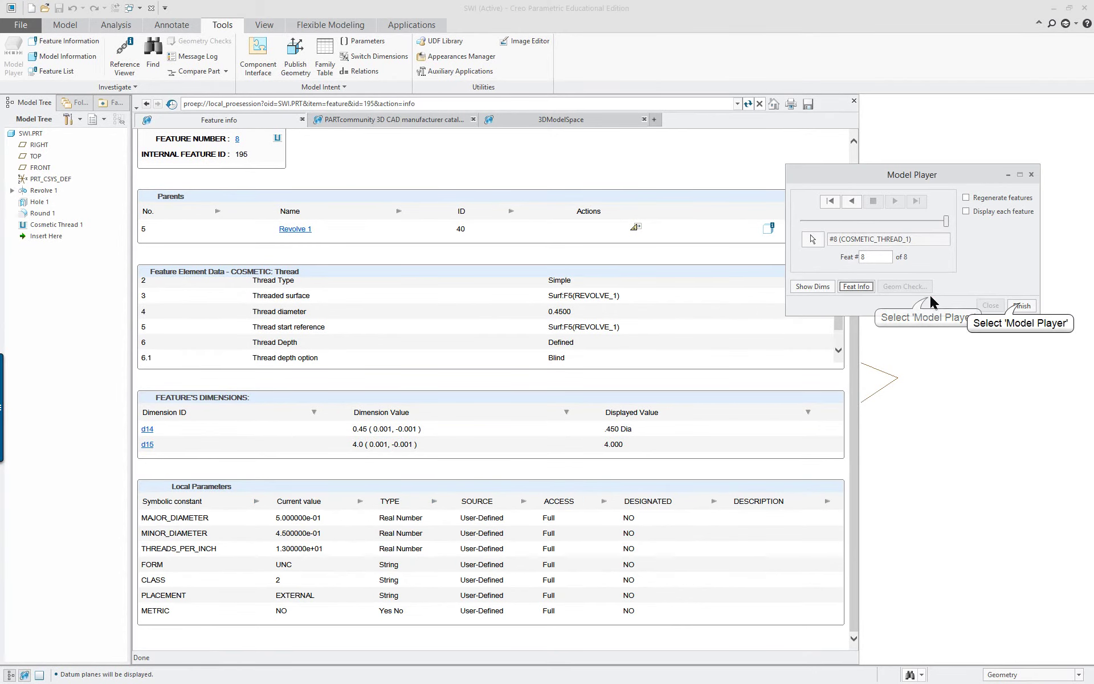
left_click(1022, 306)
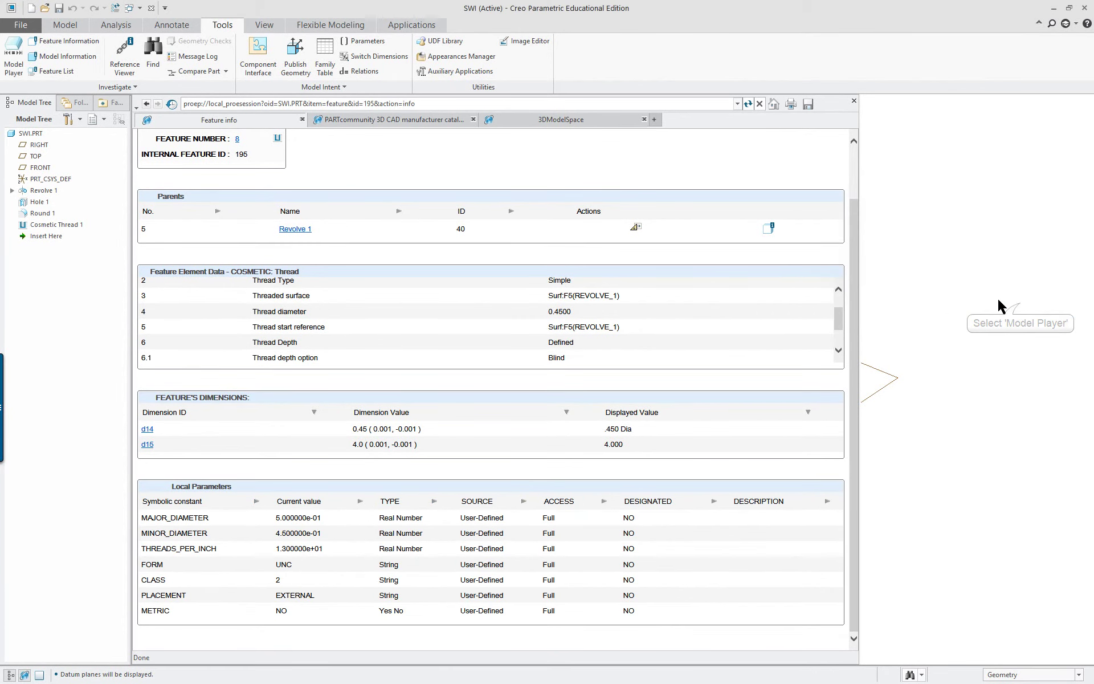
- Close the info page and zoom in on the shaded part in the standard orientation
left_click(853, 103)
key("ctrl+d")
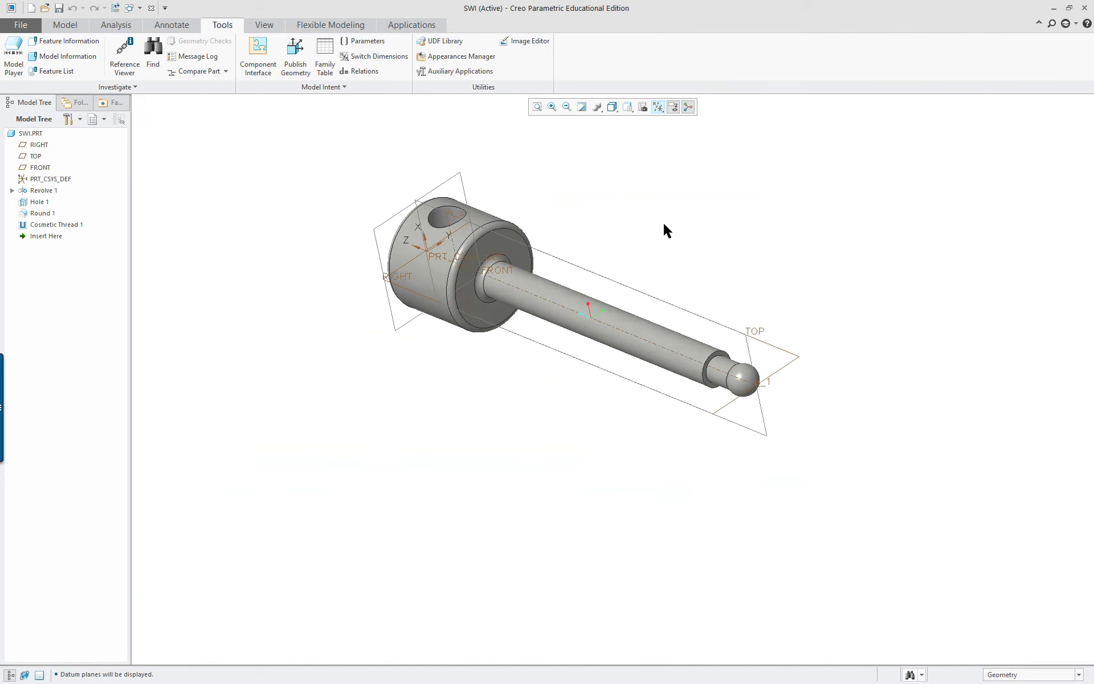
scroll(667, 231, "up", 1)
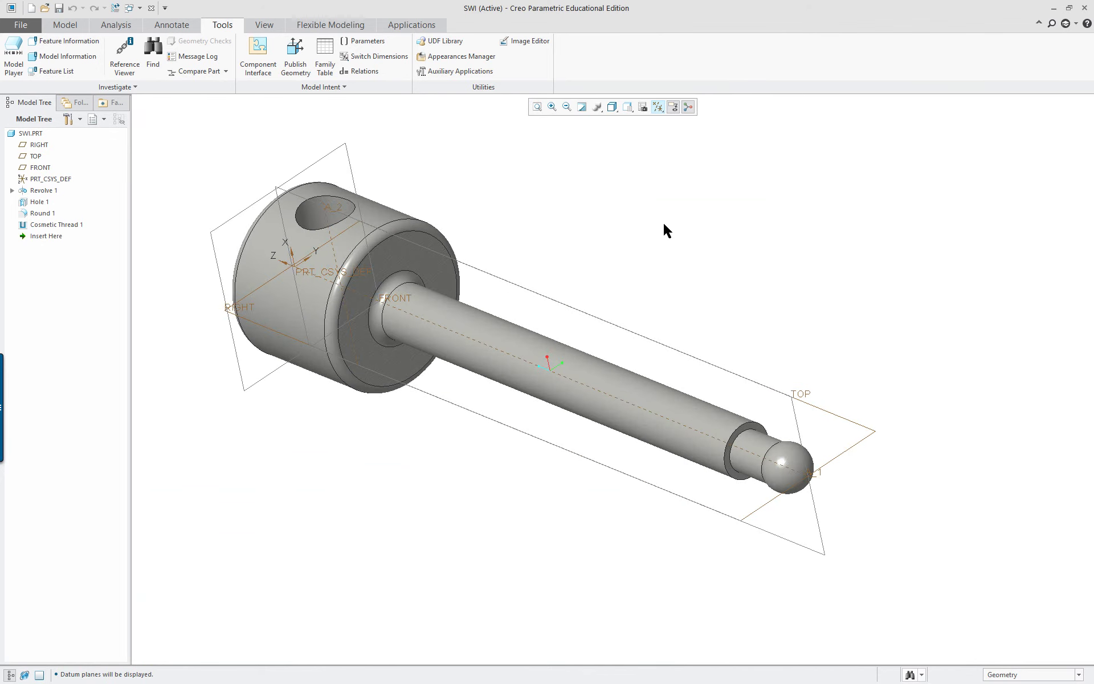